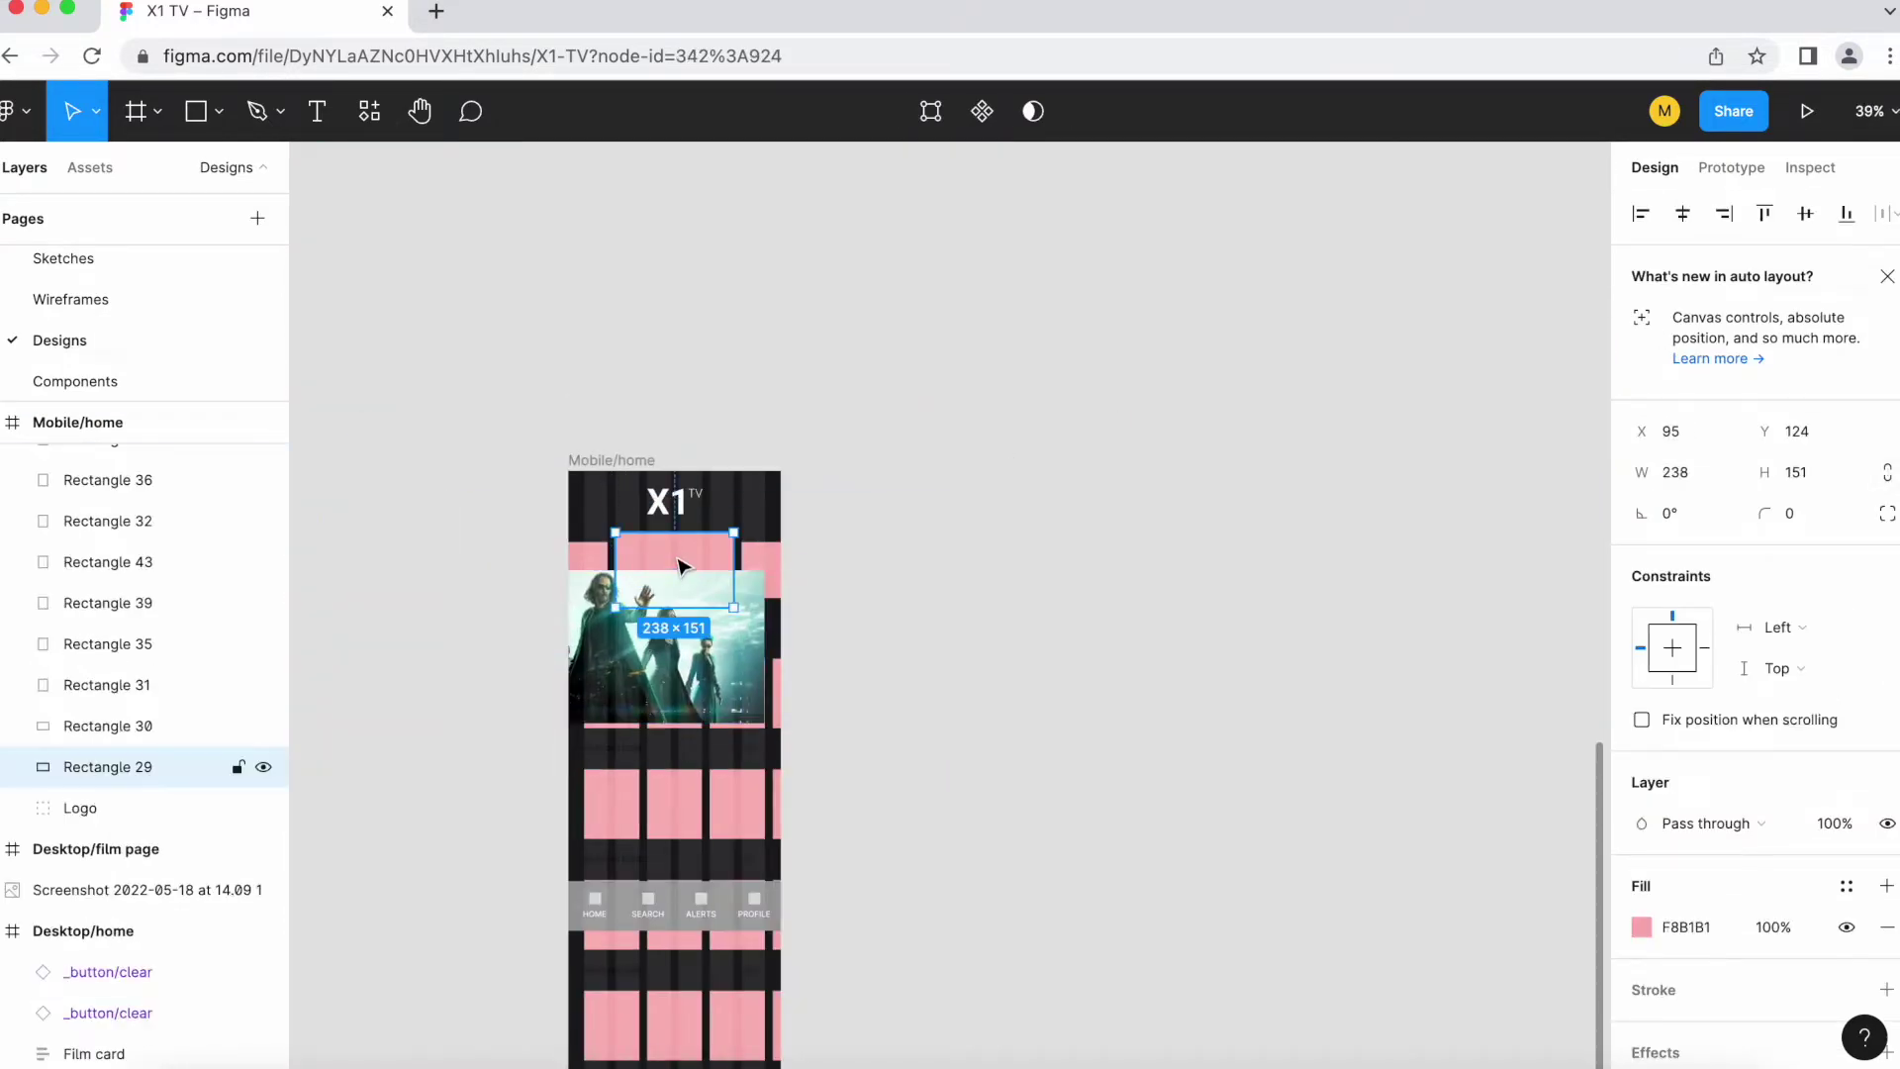
# Step: Move the masked Matrix image into the hero rectangle and resize it to fill the card
pyautogui.click(661, 568)
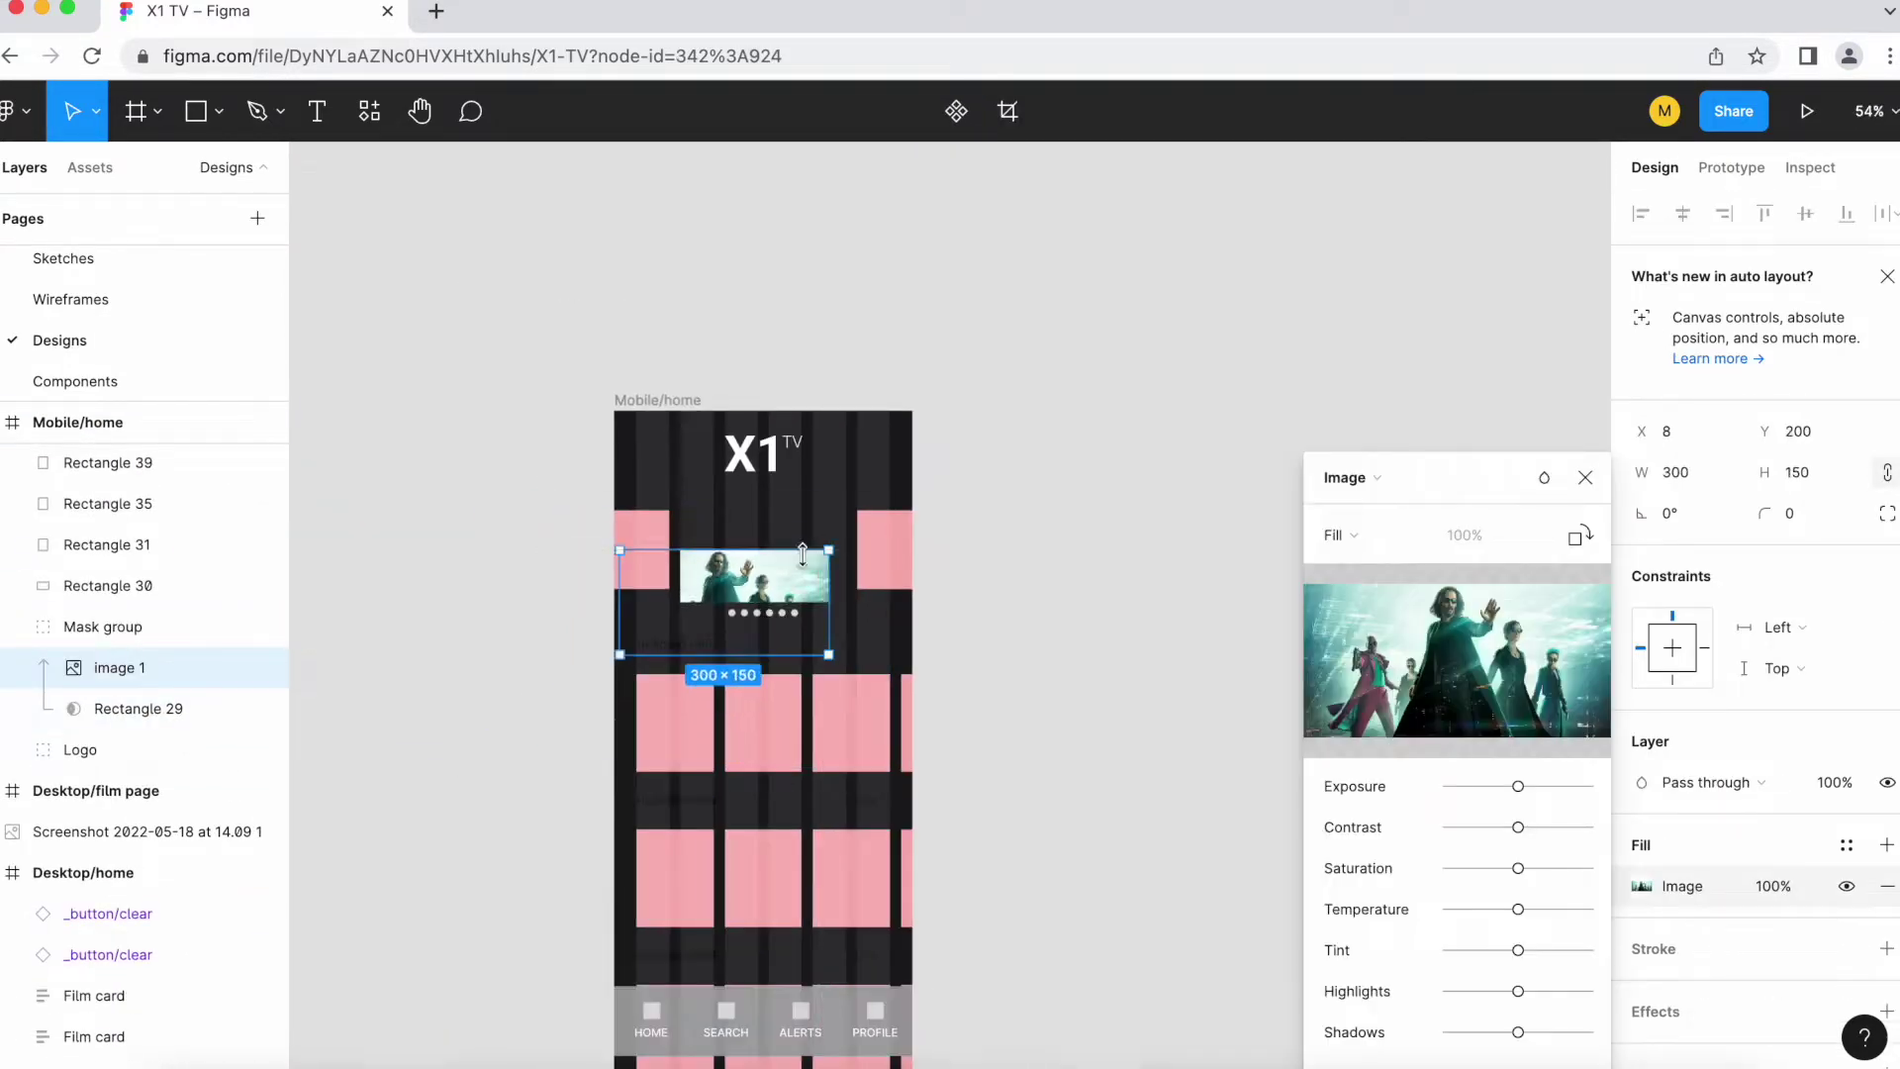
pyautogui.scroll(5, 803, 554)
pyautogui.moveTo(802, 555); pyautogui.dragTo(864, 450)
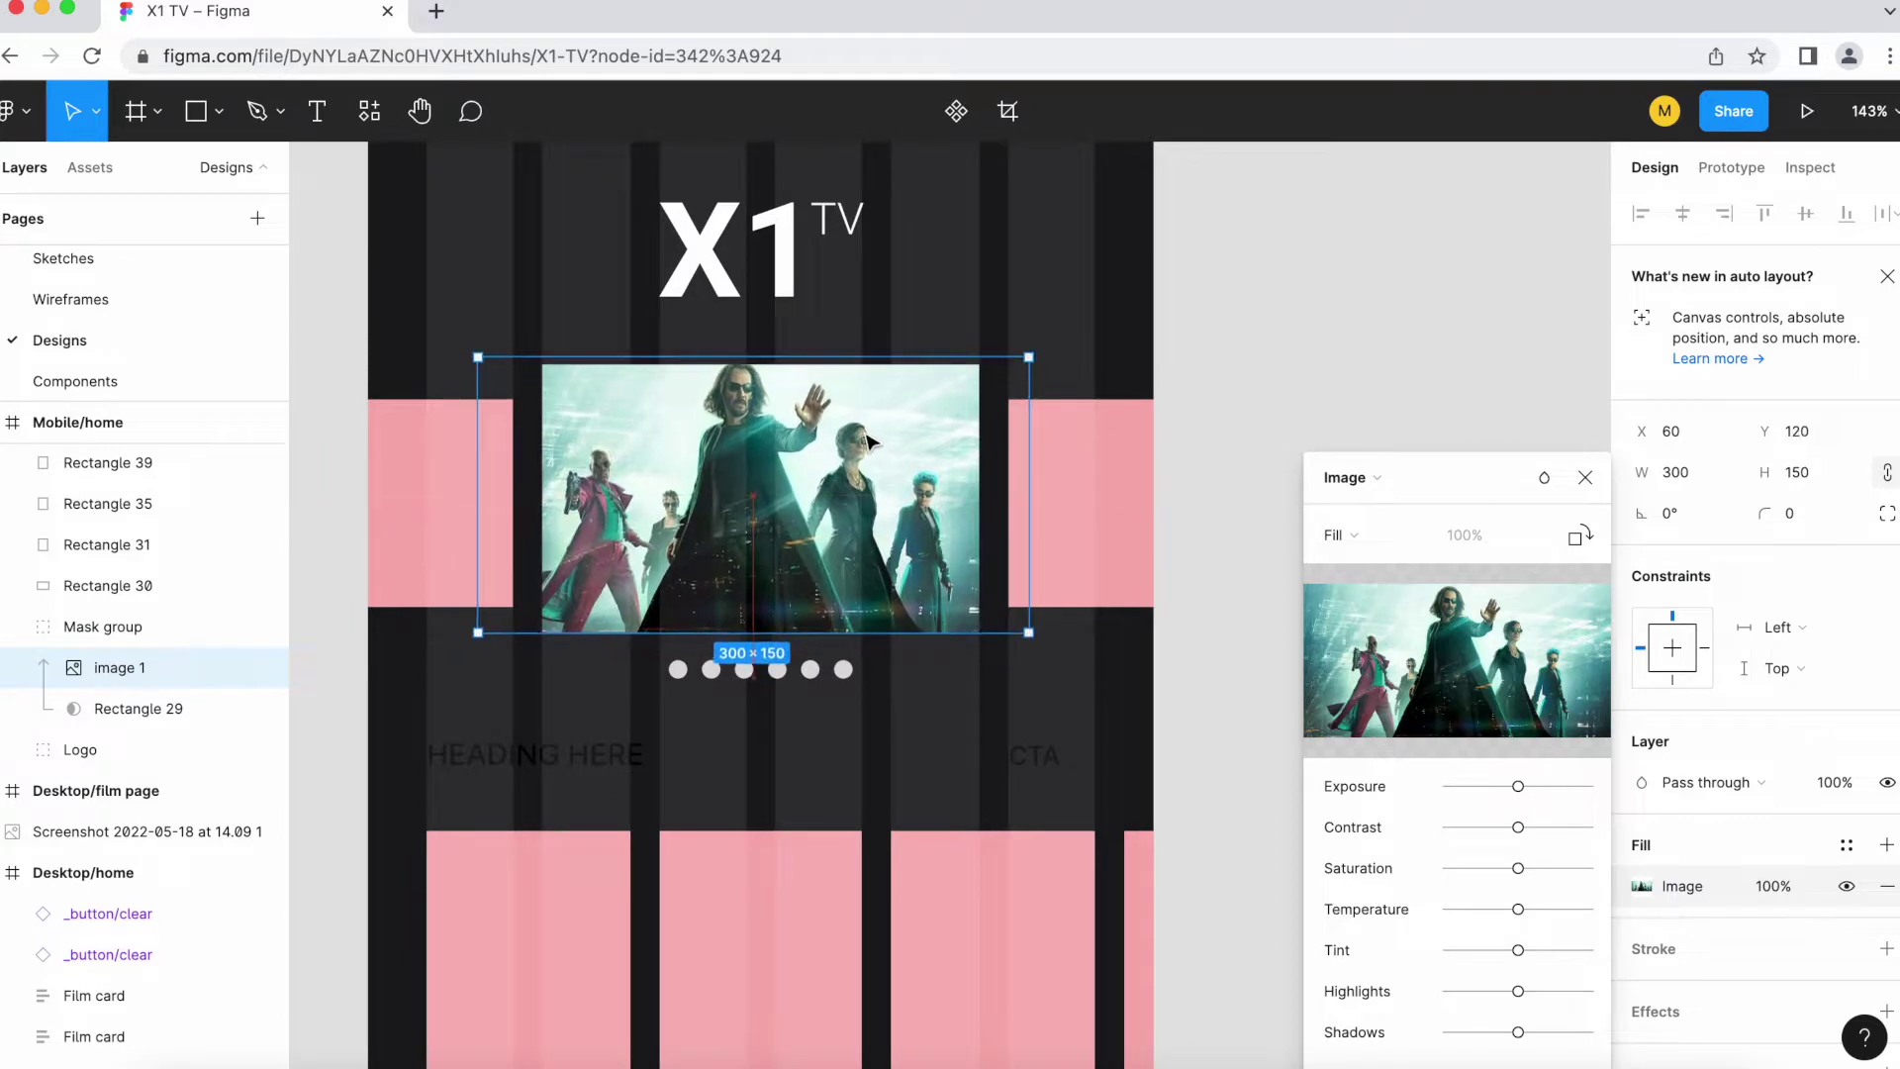
pyautogui.scroll(5, 693, 535)
pyautogui.moveTo(700, 564); pyautogui.dragTo(931, 396)
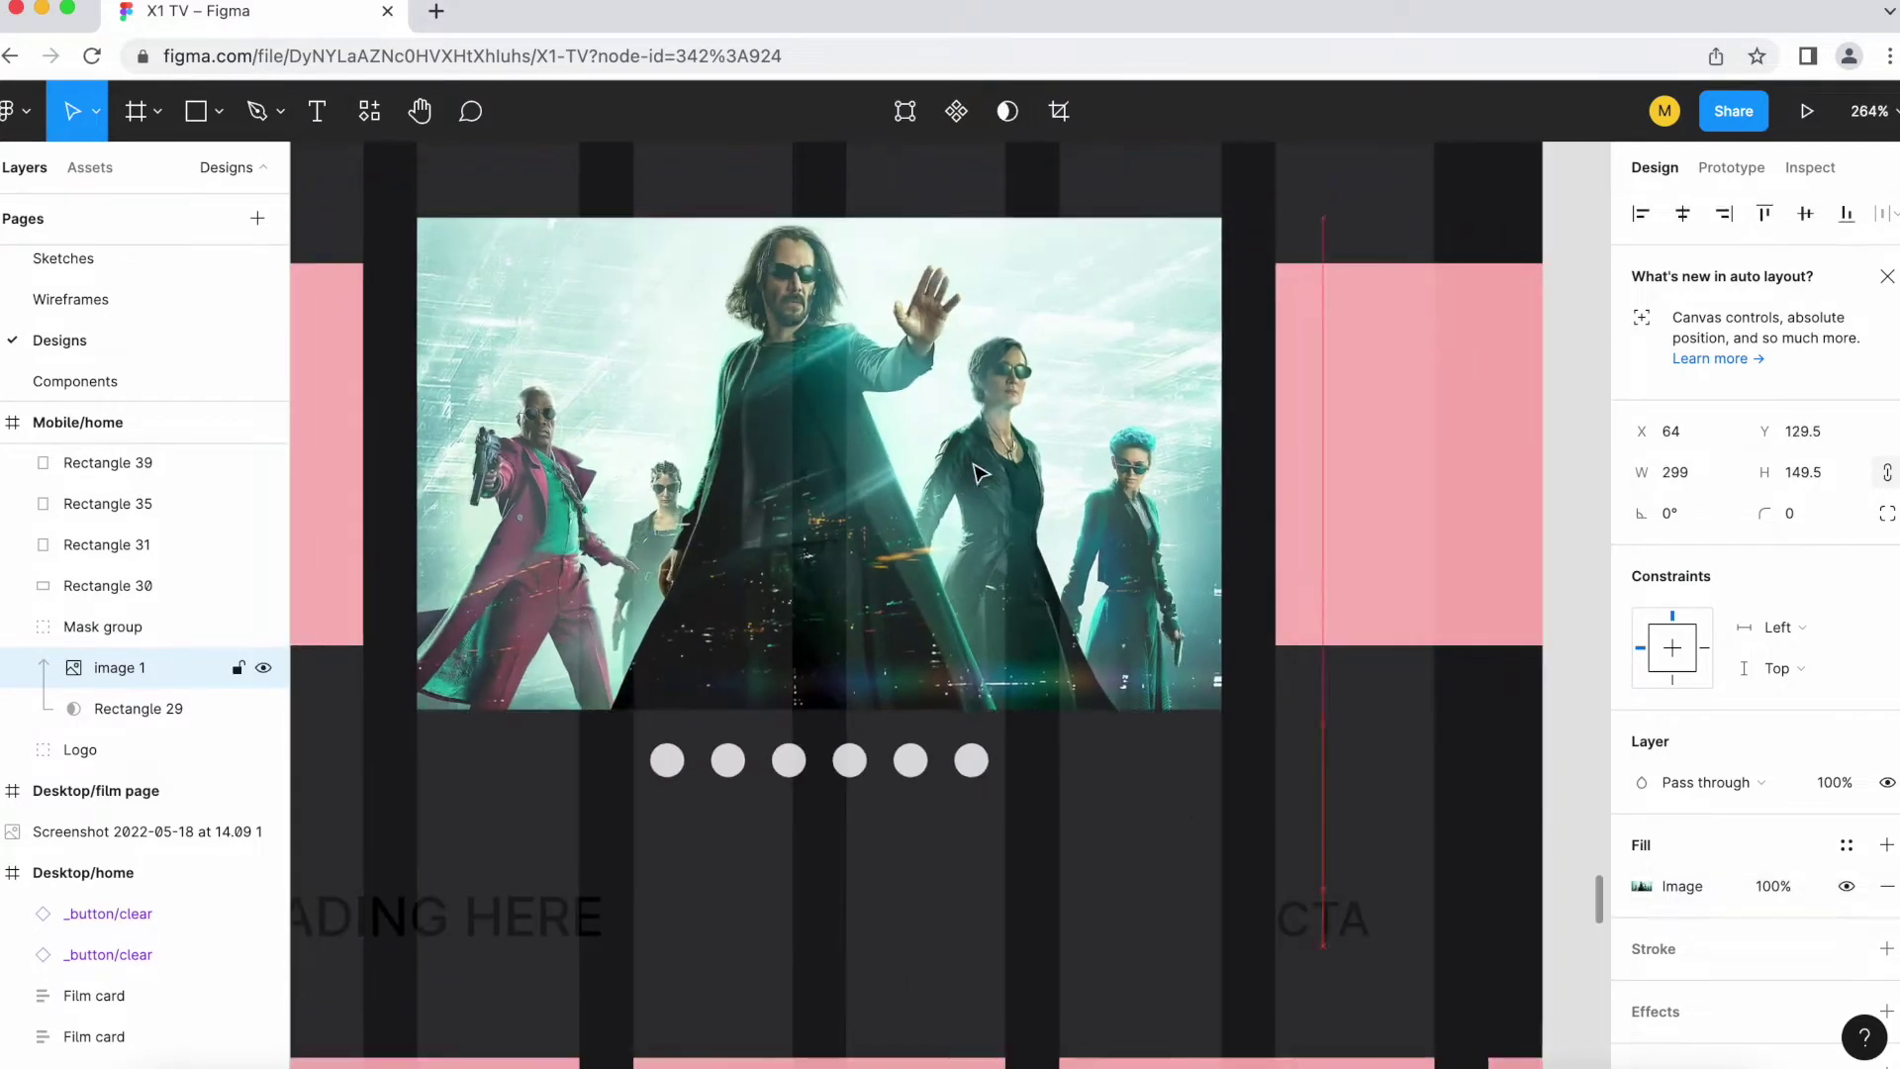
pyautogui.scroll(-5, 930, 395)
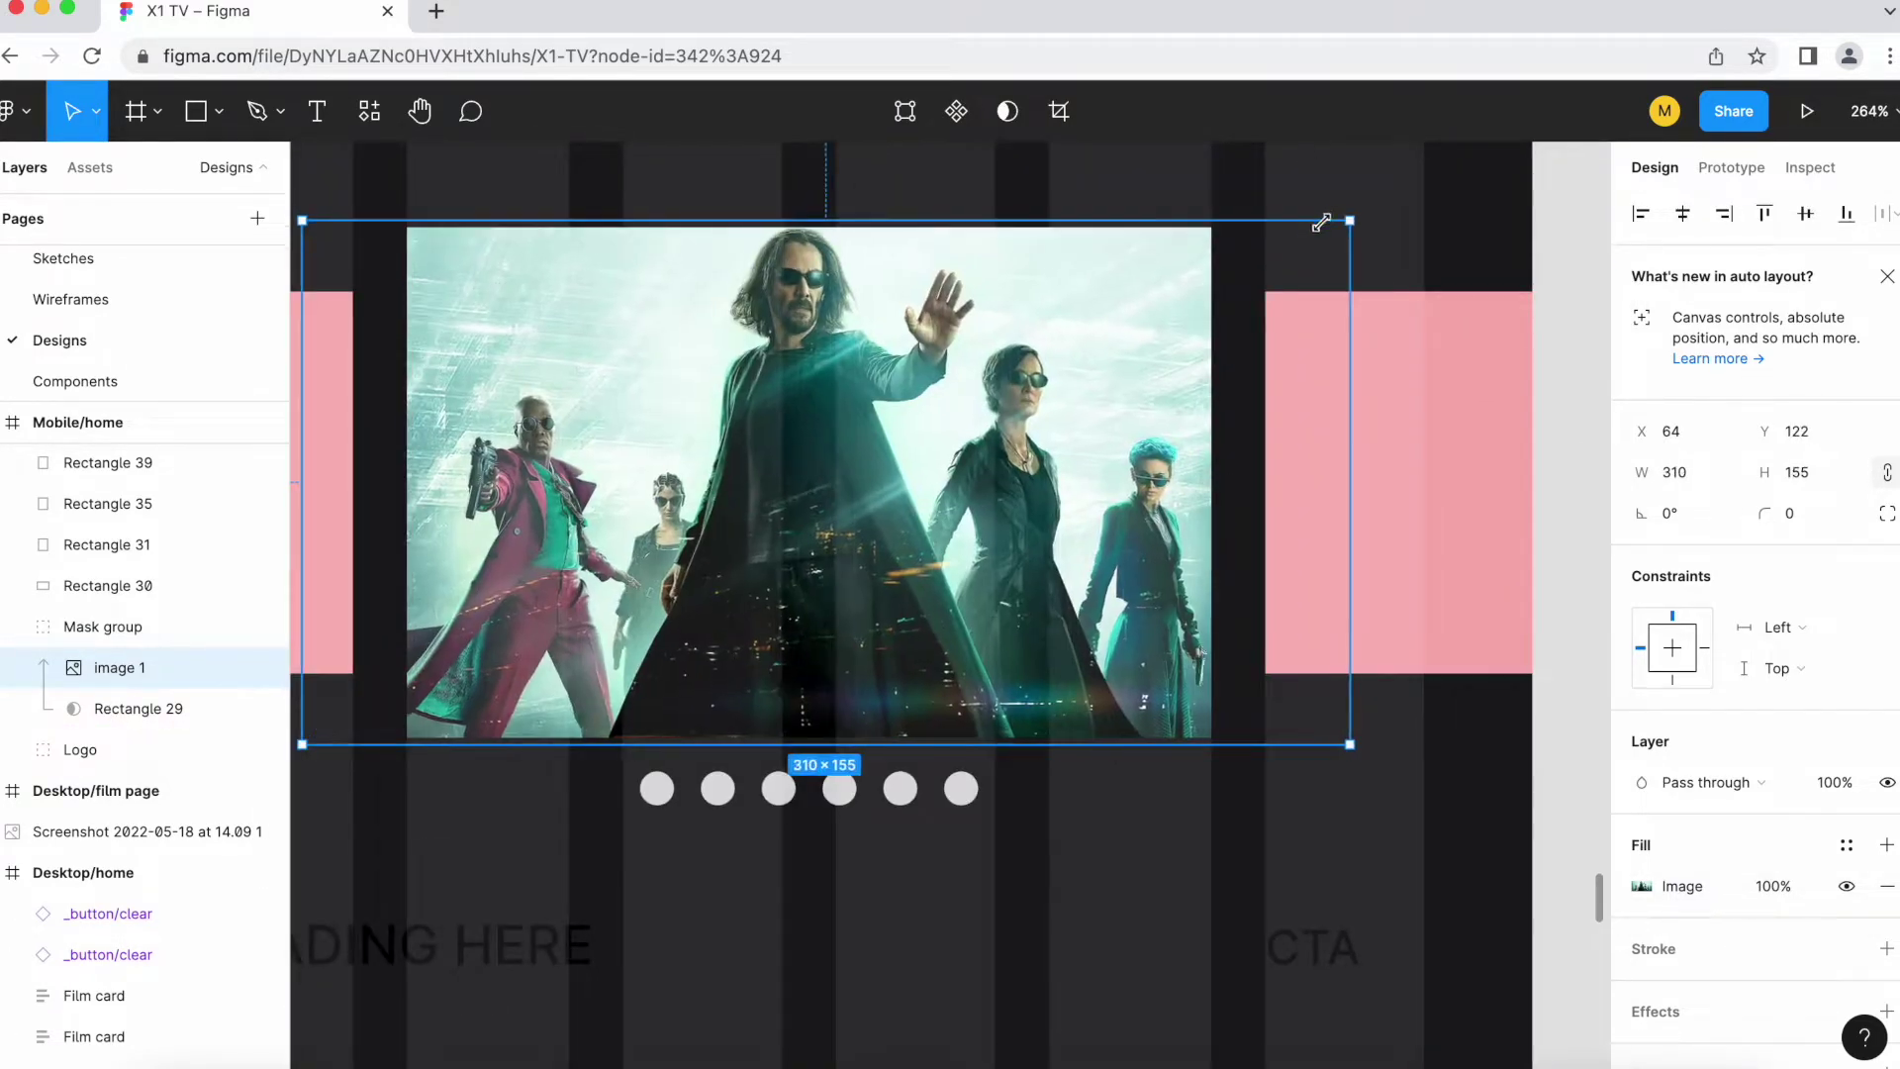
pyautogui.press('Escape')
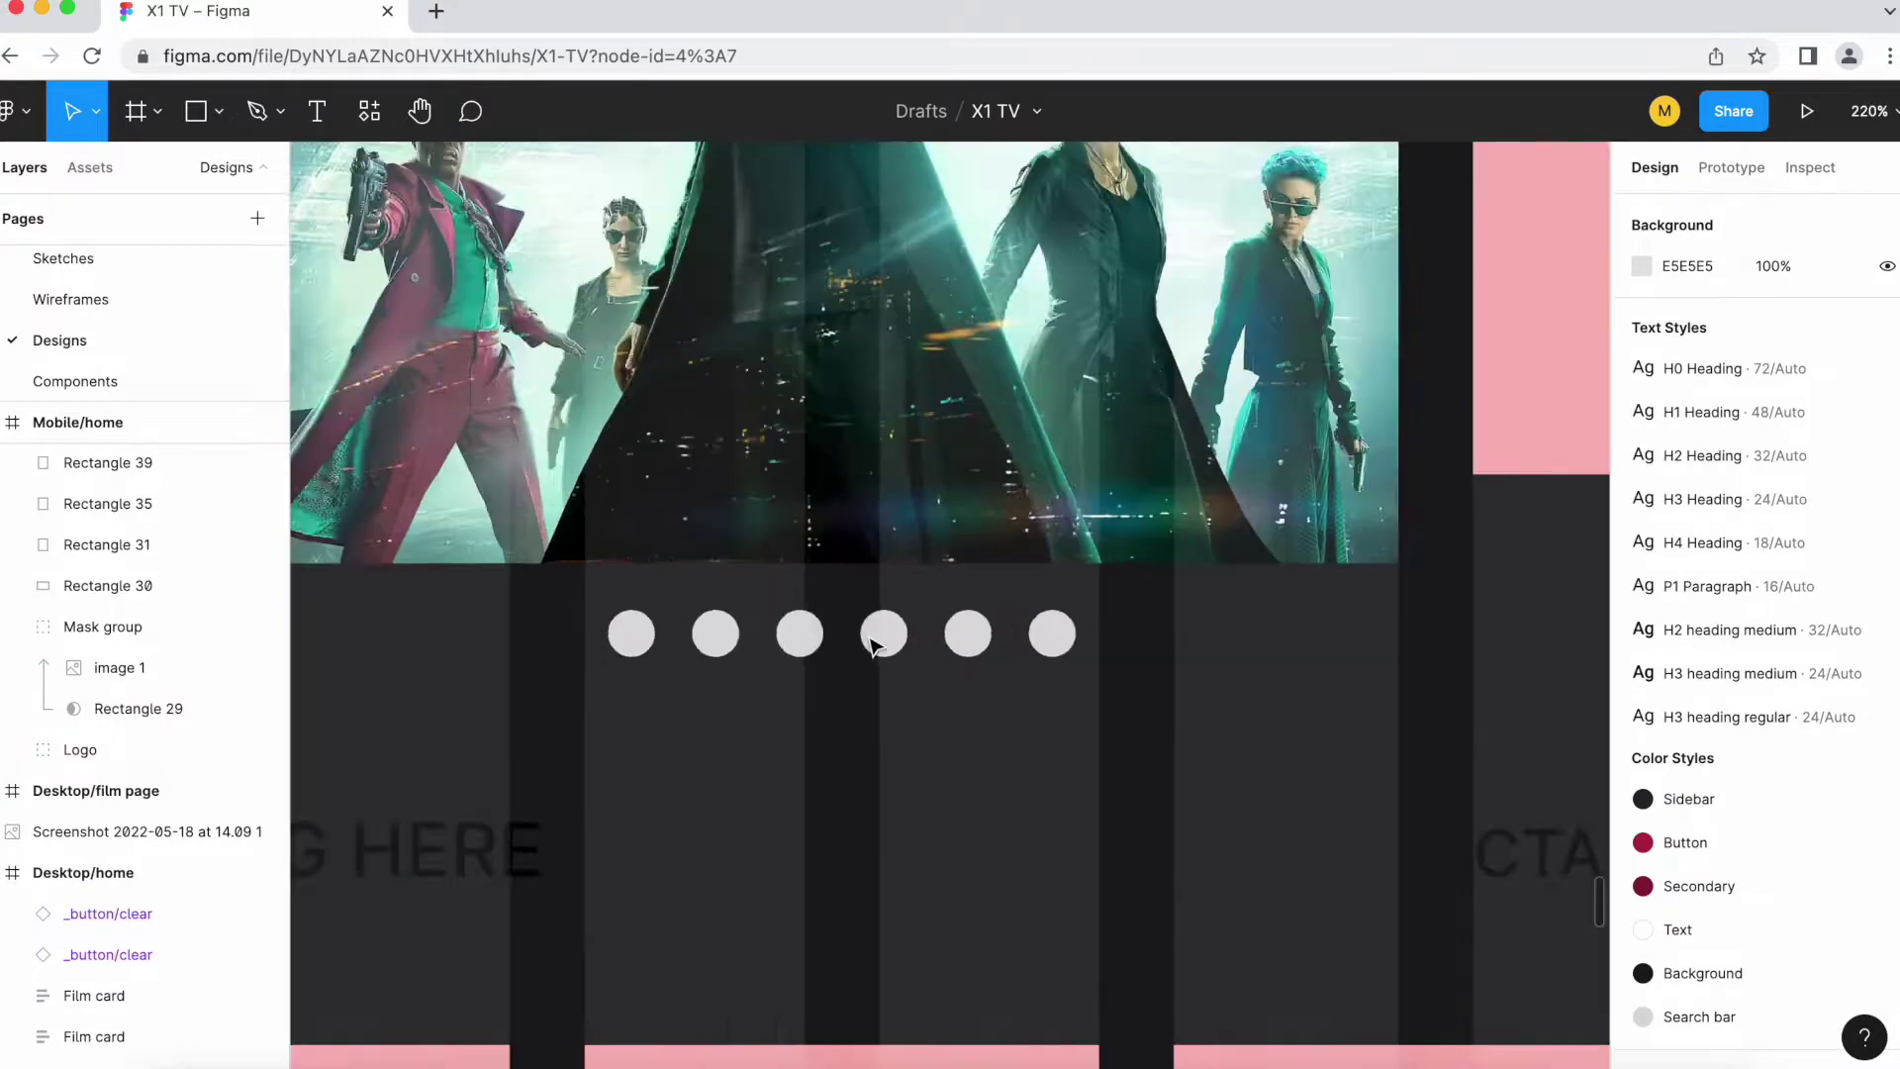
pyautogui.scroll(-10, 878, 638)
# Step: Copy the purple neon poster from Components into the left carousel mask and shrink it to fit
pyautogui.click(275, 391)
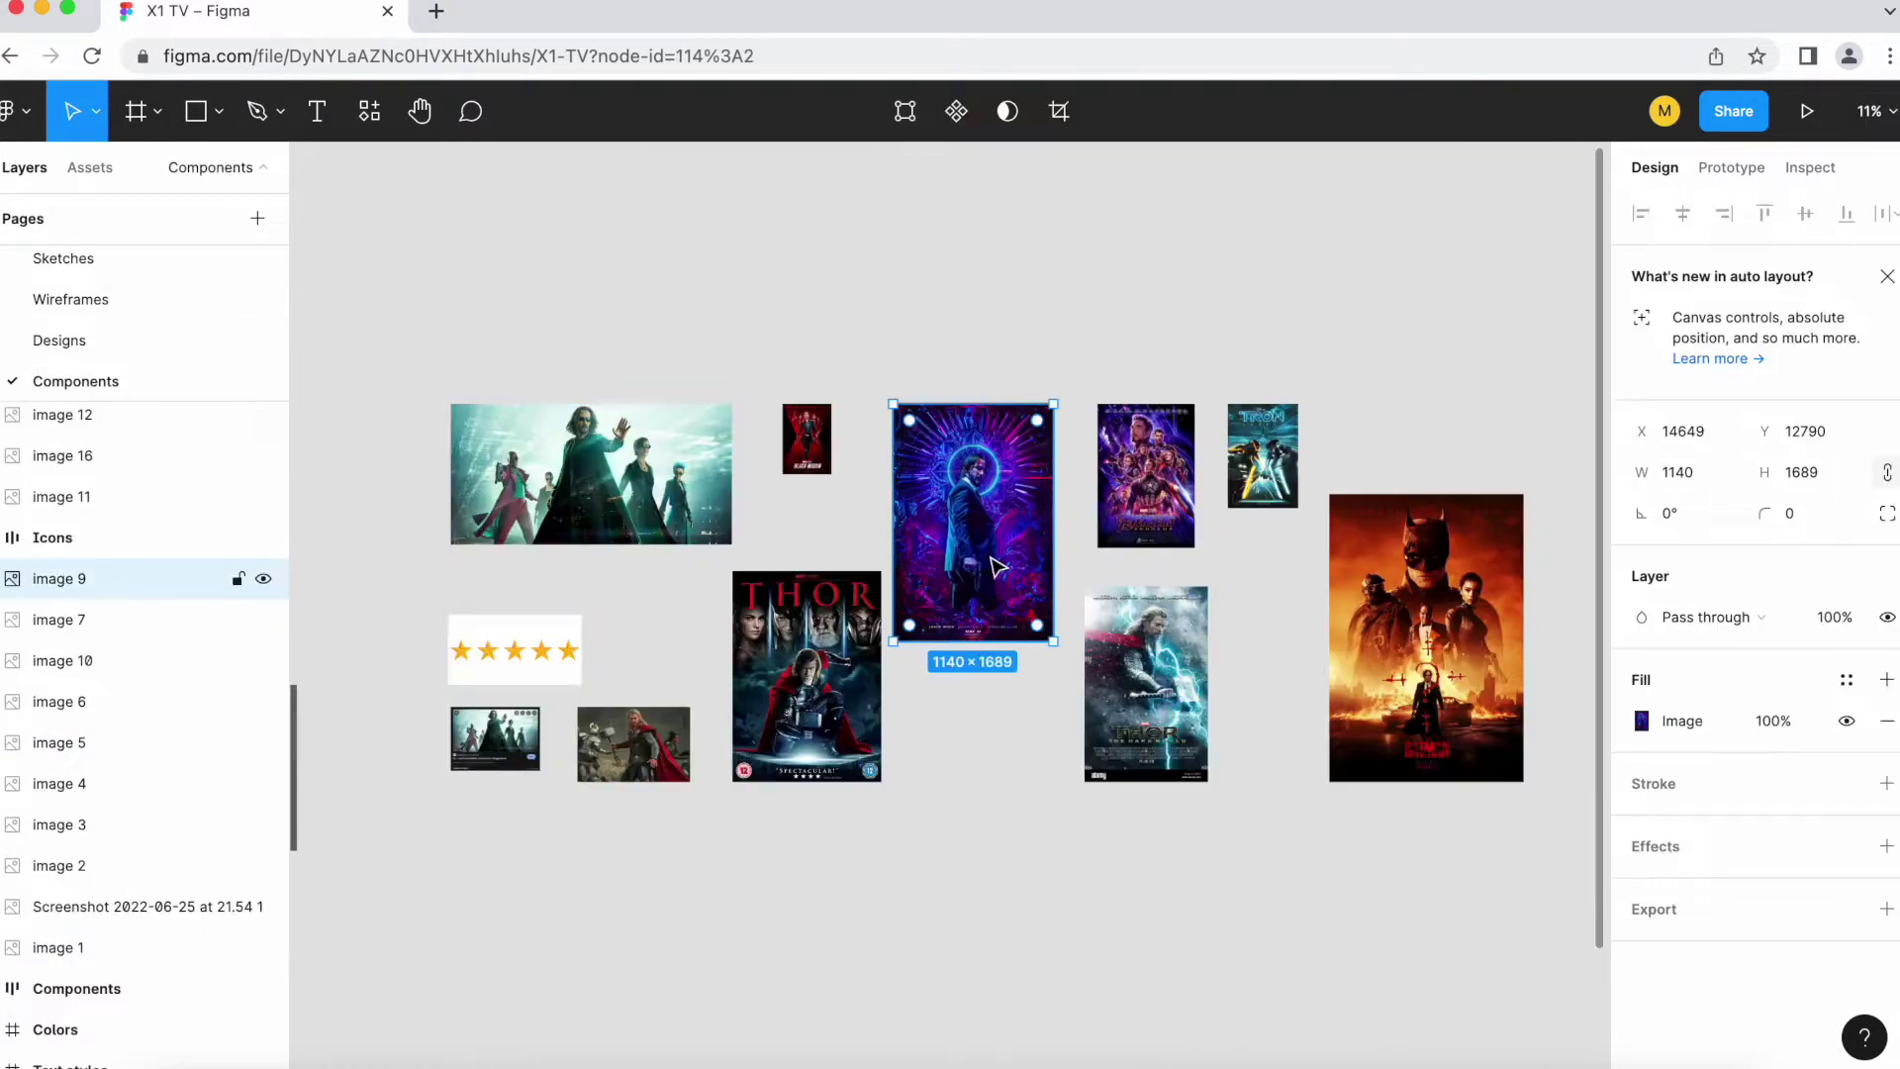
pyautogui.click(996, 566)
pyautogui.hotkey('ctrl', 'c')
pyautogui.click(59, 340)
pyautogui.hotkey('ctrl', 'v')
pyautogui.keyDown('shift'); pyautogui.click(79, 1029); pyautogui.keyUp('shift')
pyautogui.hotkey('ctrl', 'alt', 'm')
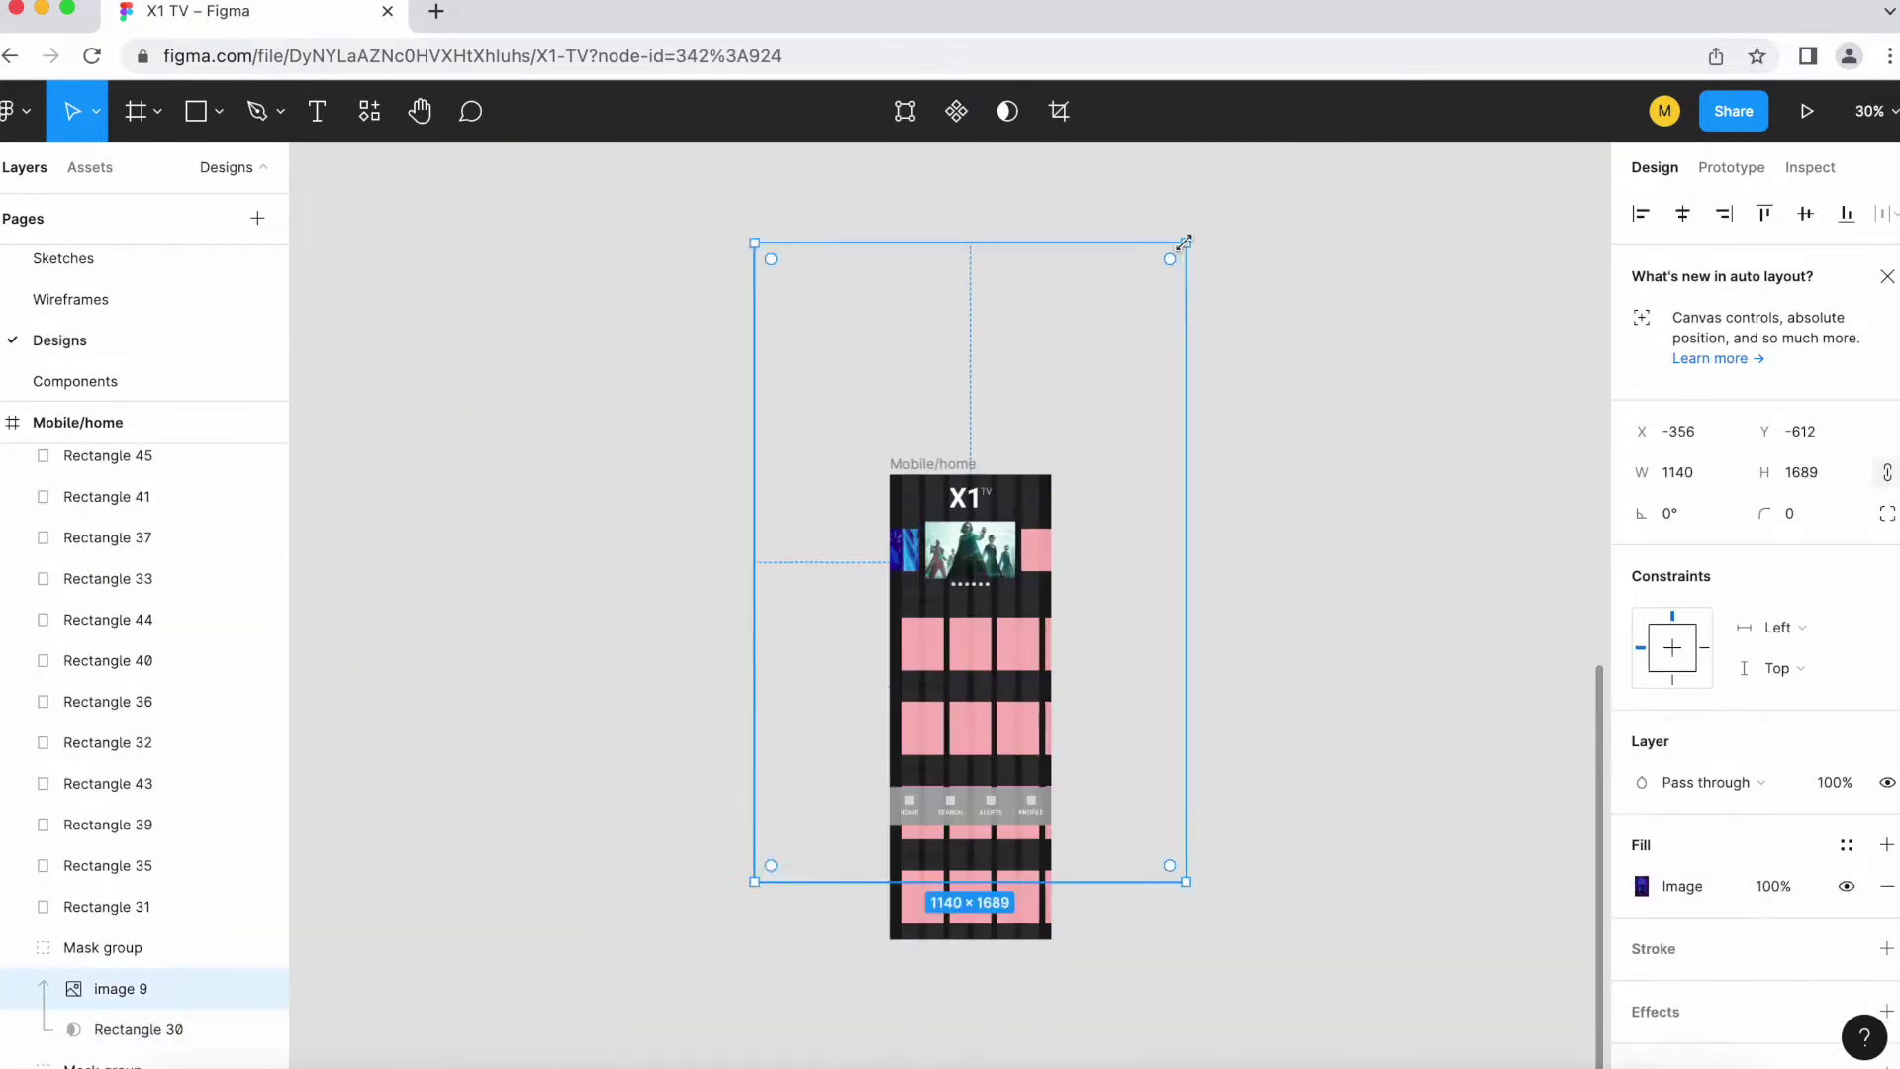
pyautogui.moveTo(859, 594); pyautogui.dragTo(950, 594)
pyautogui.scroll(8, 749, 683)
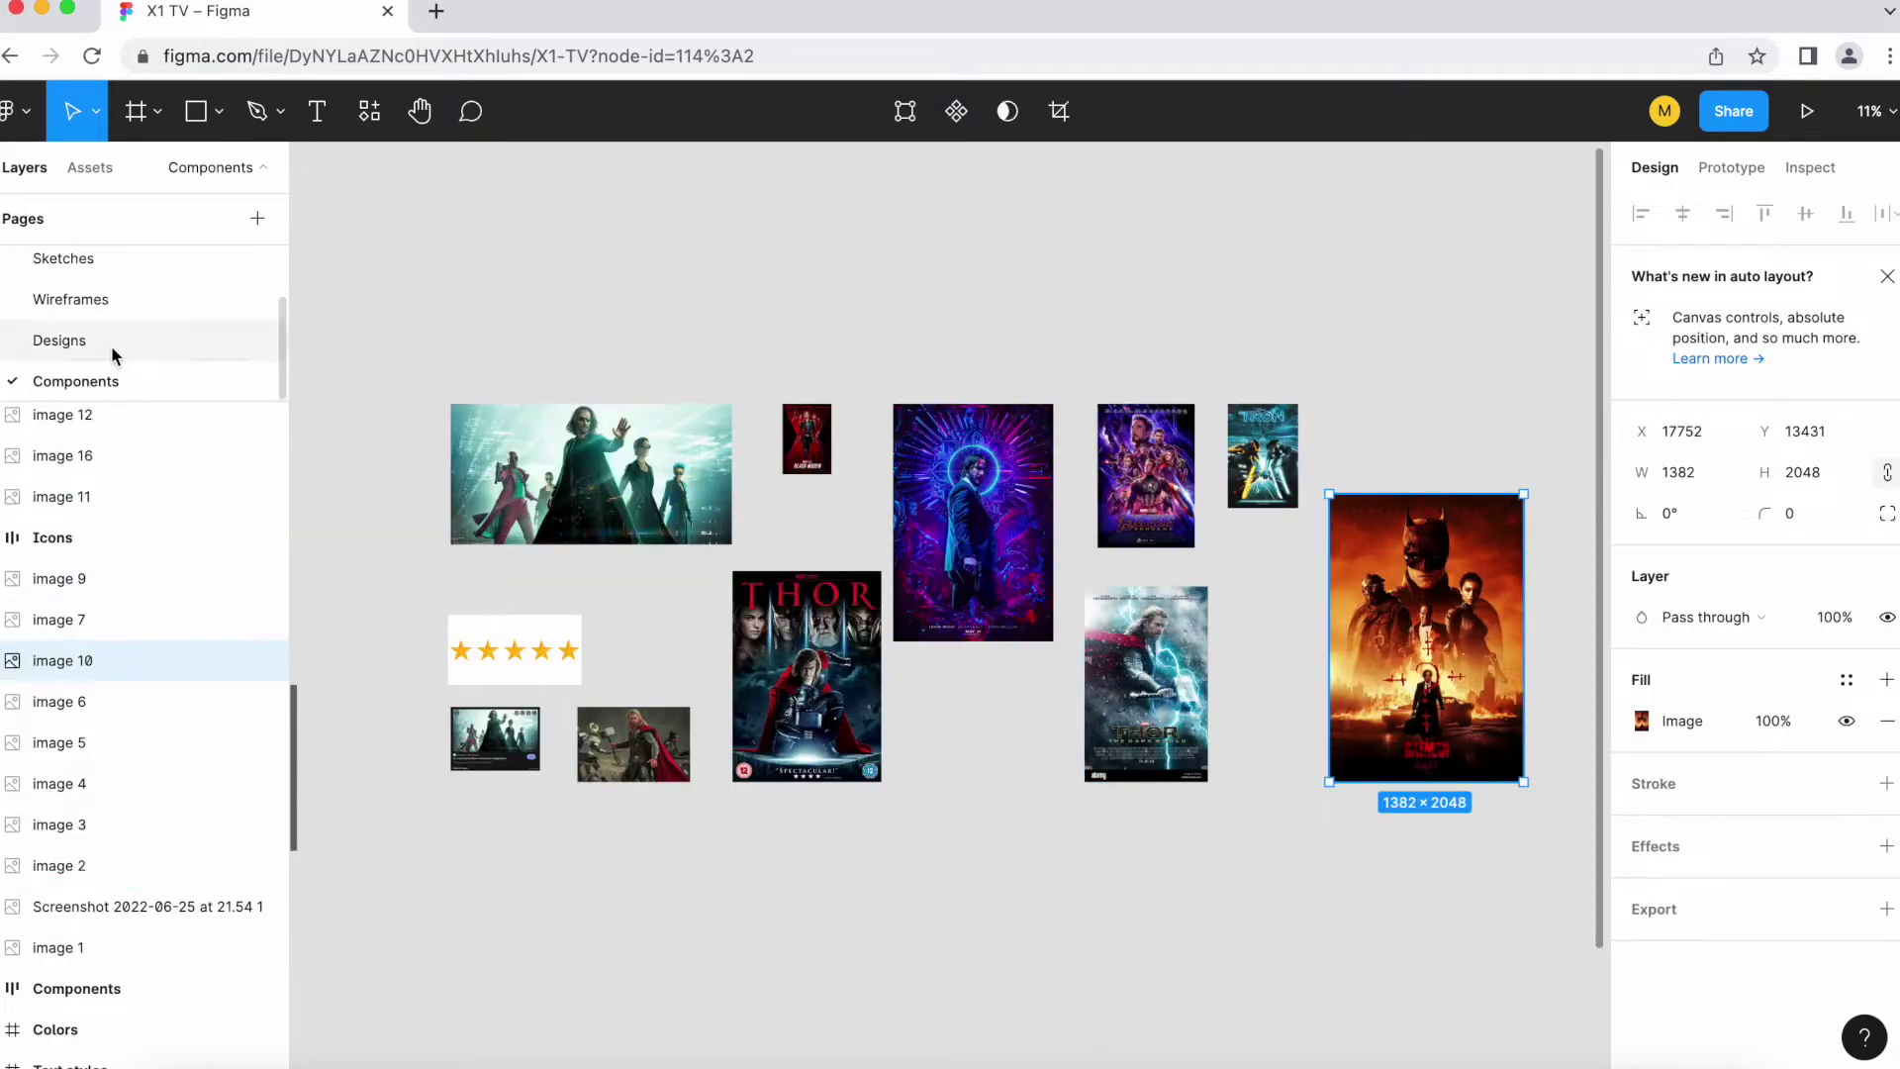
# Step: Paste the Batman poster into the right carousel slot
pyautogui.click(114, 346)
pyautogui.hotkey('ctrl', 'v')
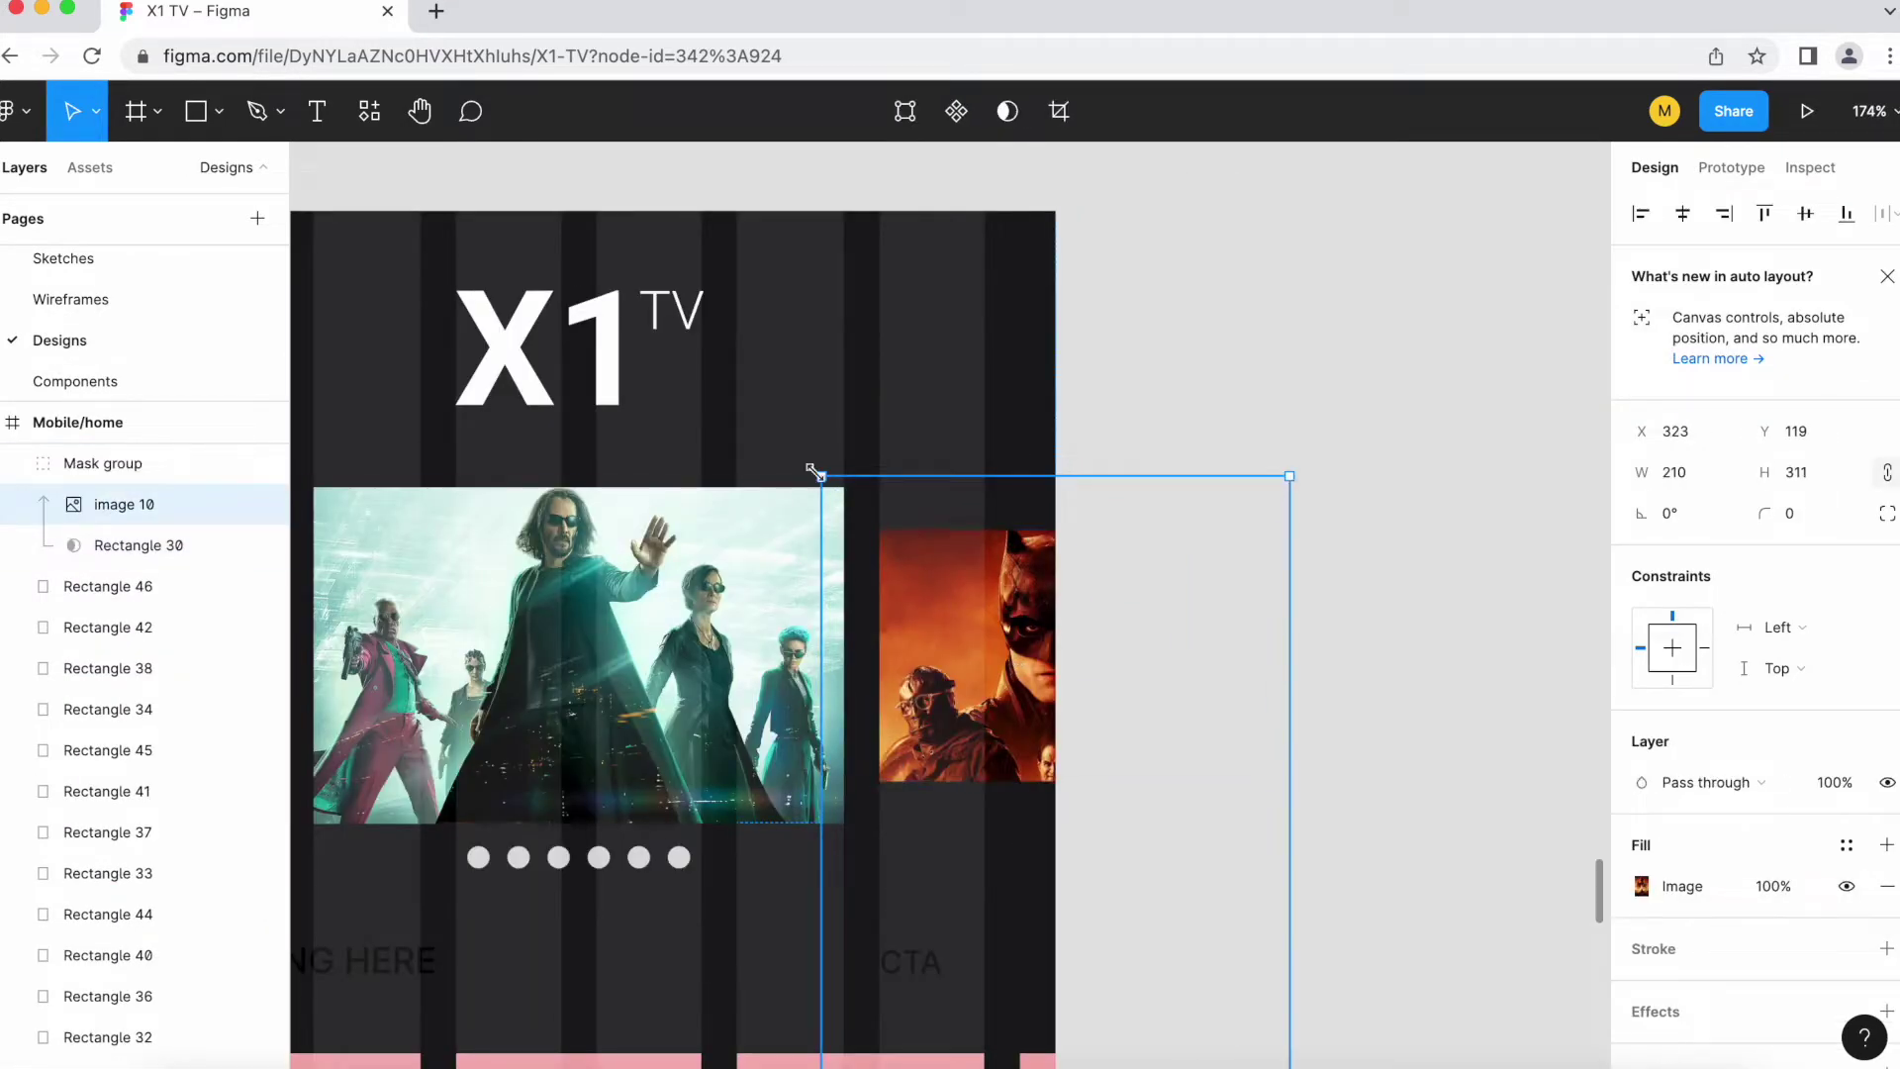
pyautogui.scroll(-5, 1221, 331)
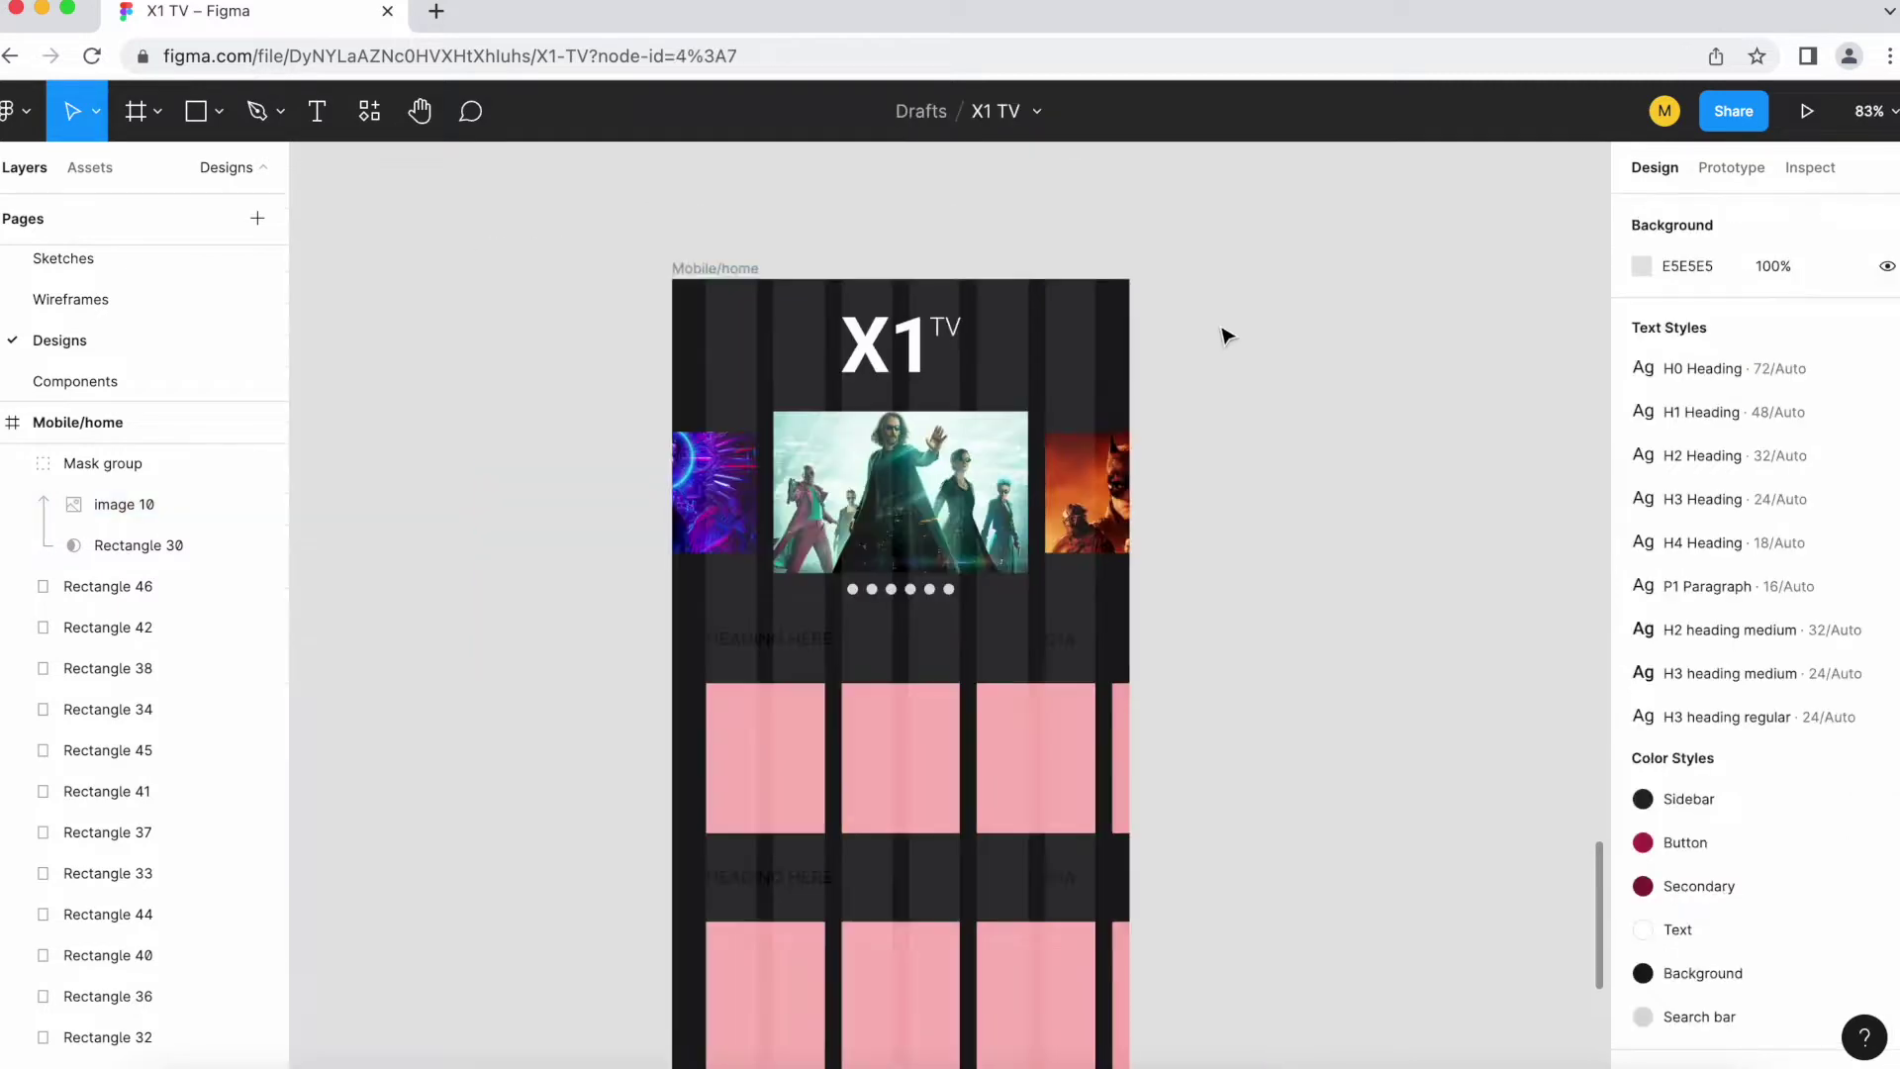
pyautogui.scroll(-3, 835, 484)
pyautogui.click(792, 540)
# Step: Style the row heading as H3 Heading and the CTA text as H4 Heading
pyautogui.click(1873, 623)
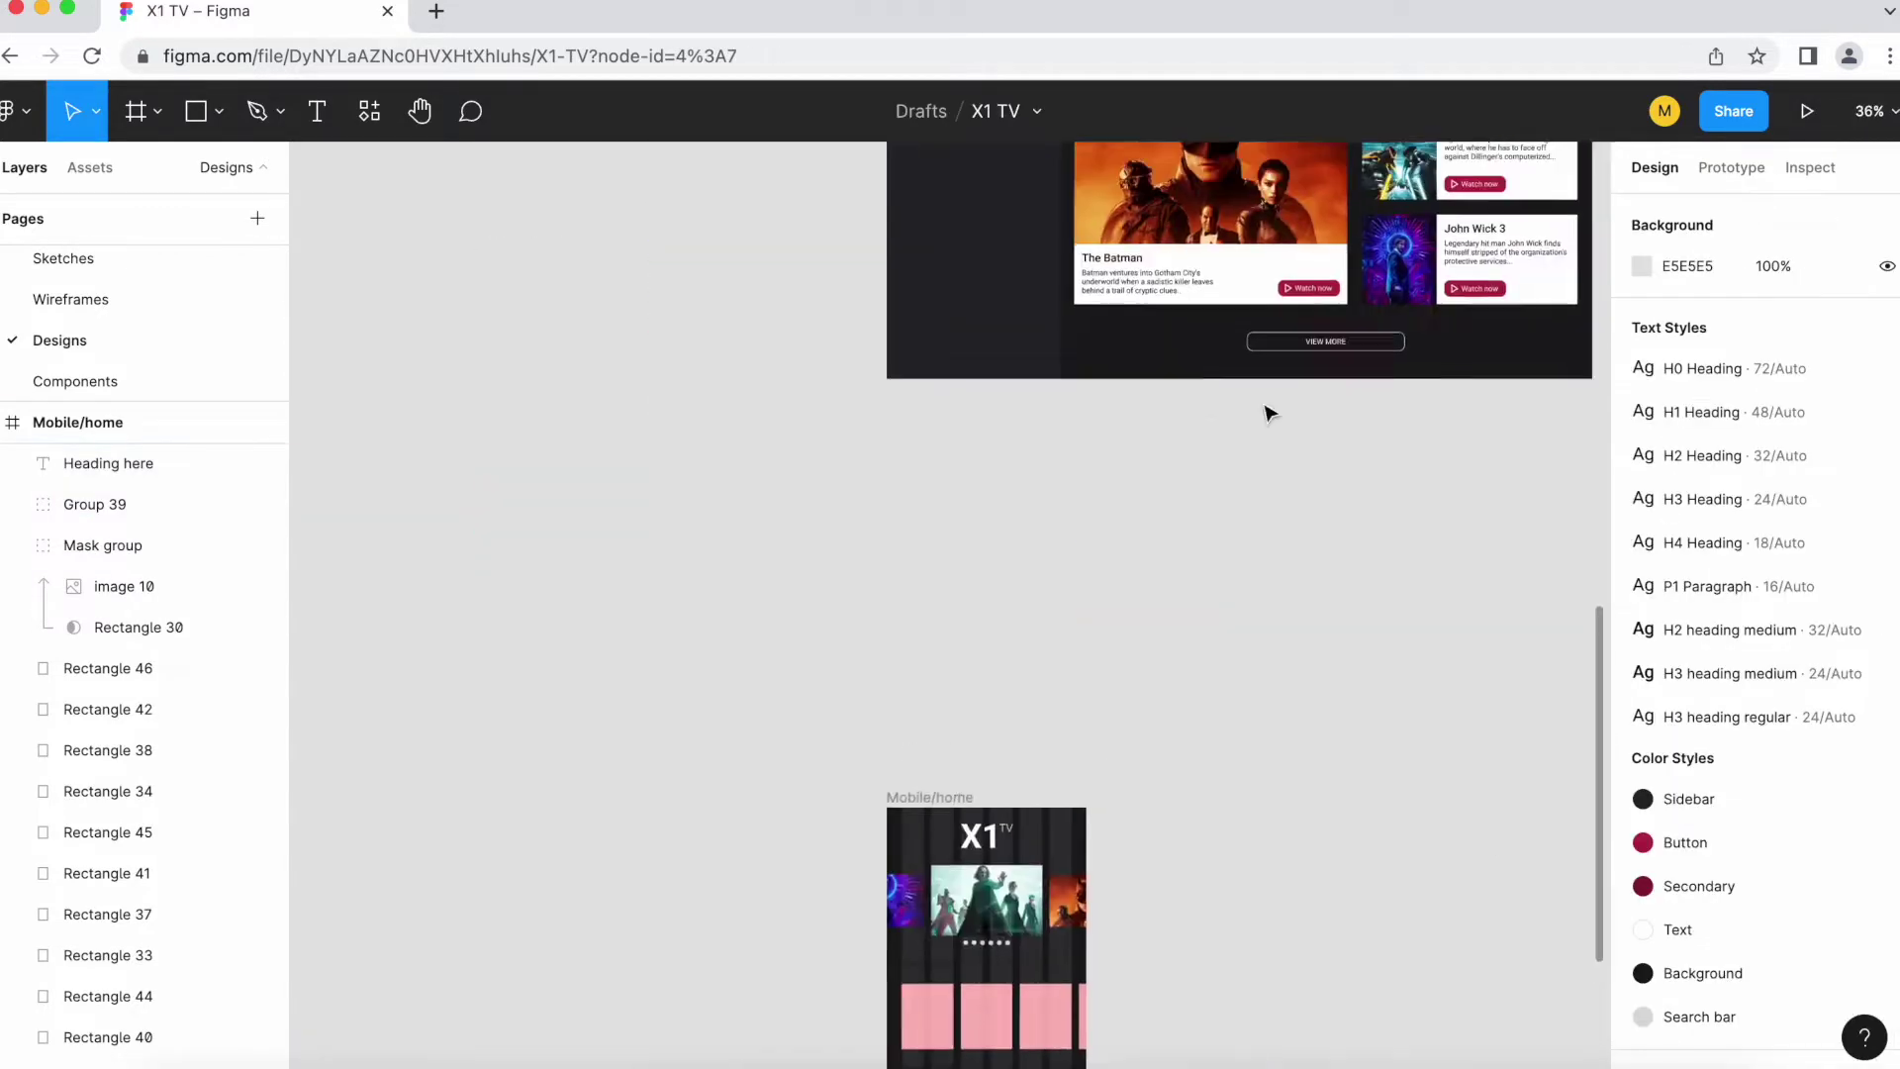
pyautogui.click(1727, 855)
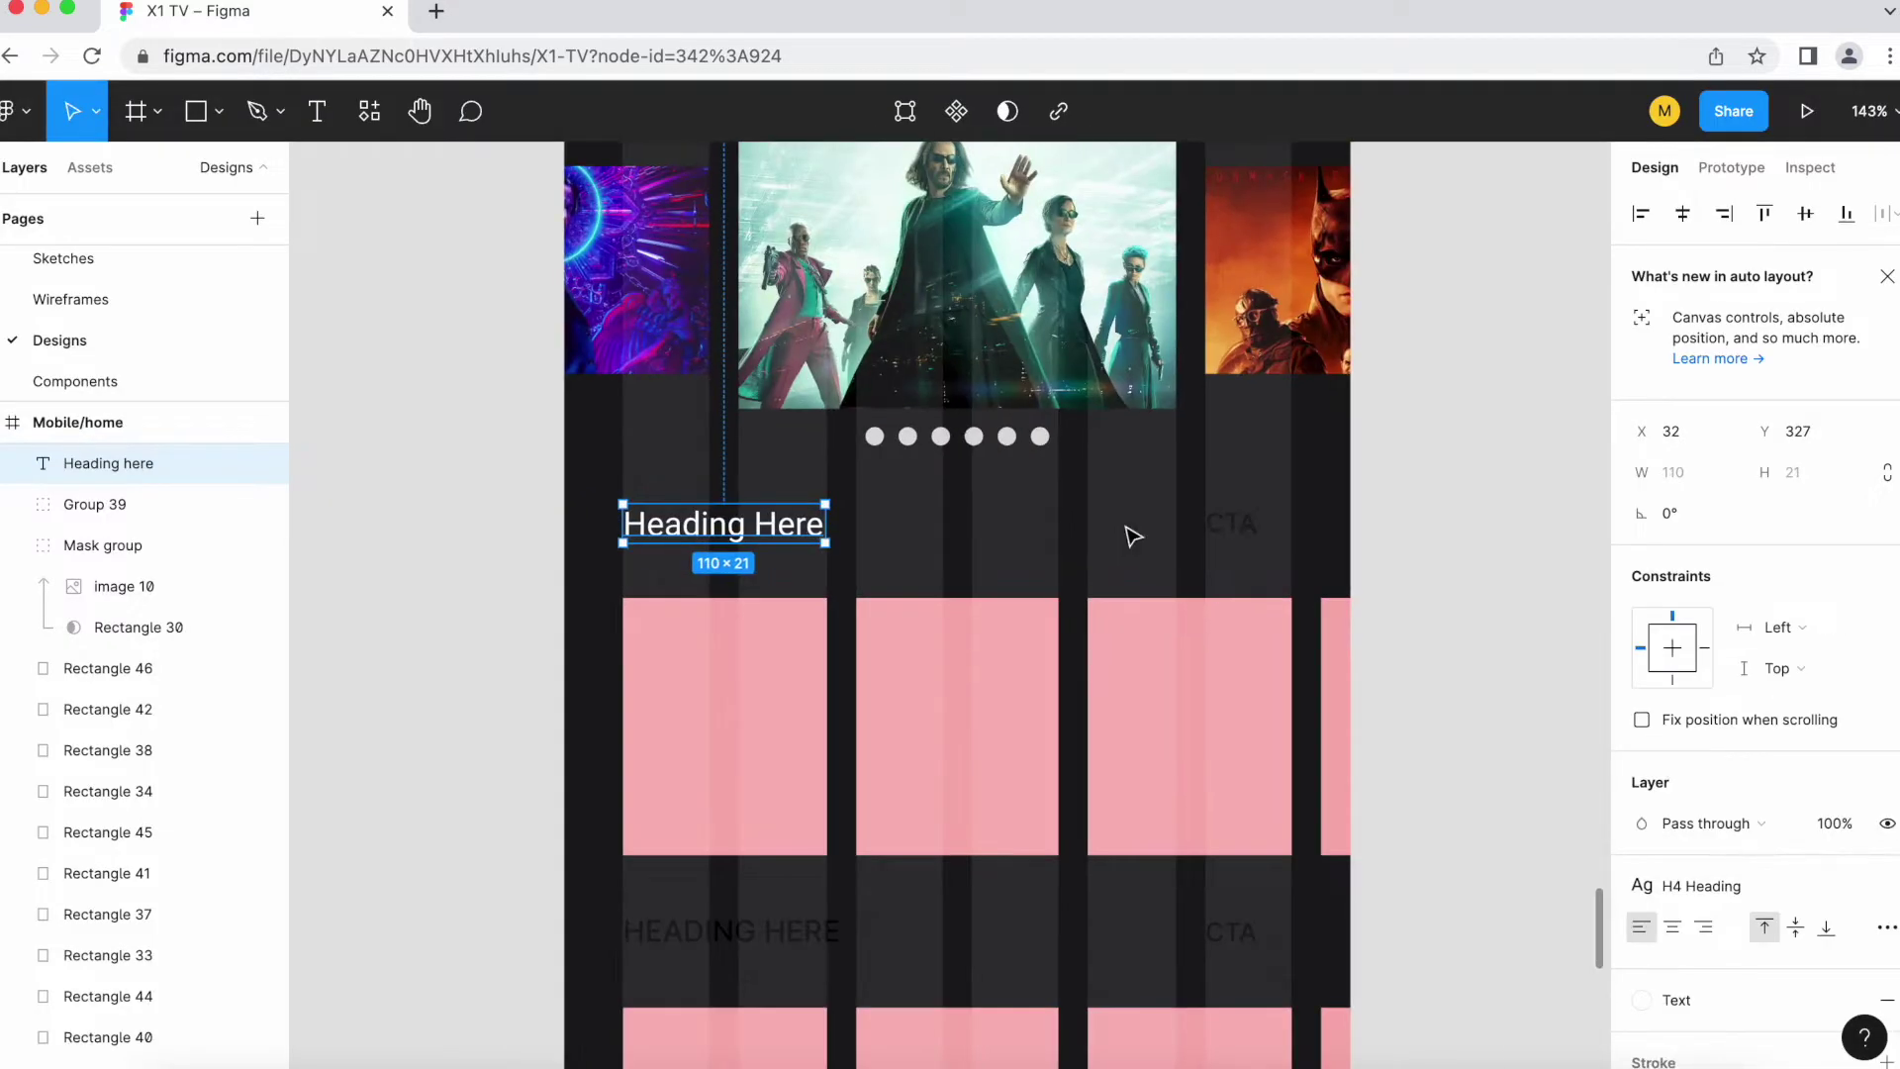
pyautogui.click(1682, 890)
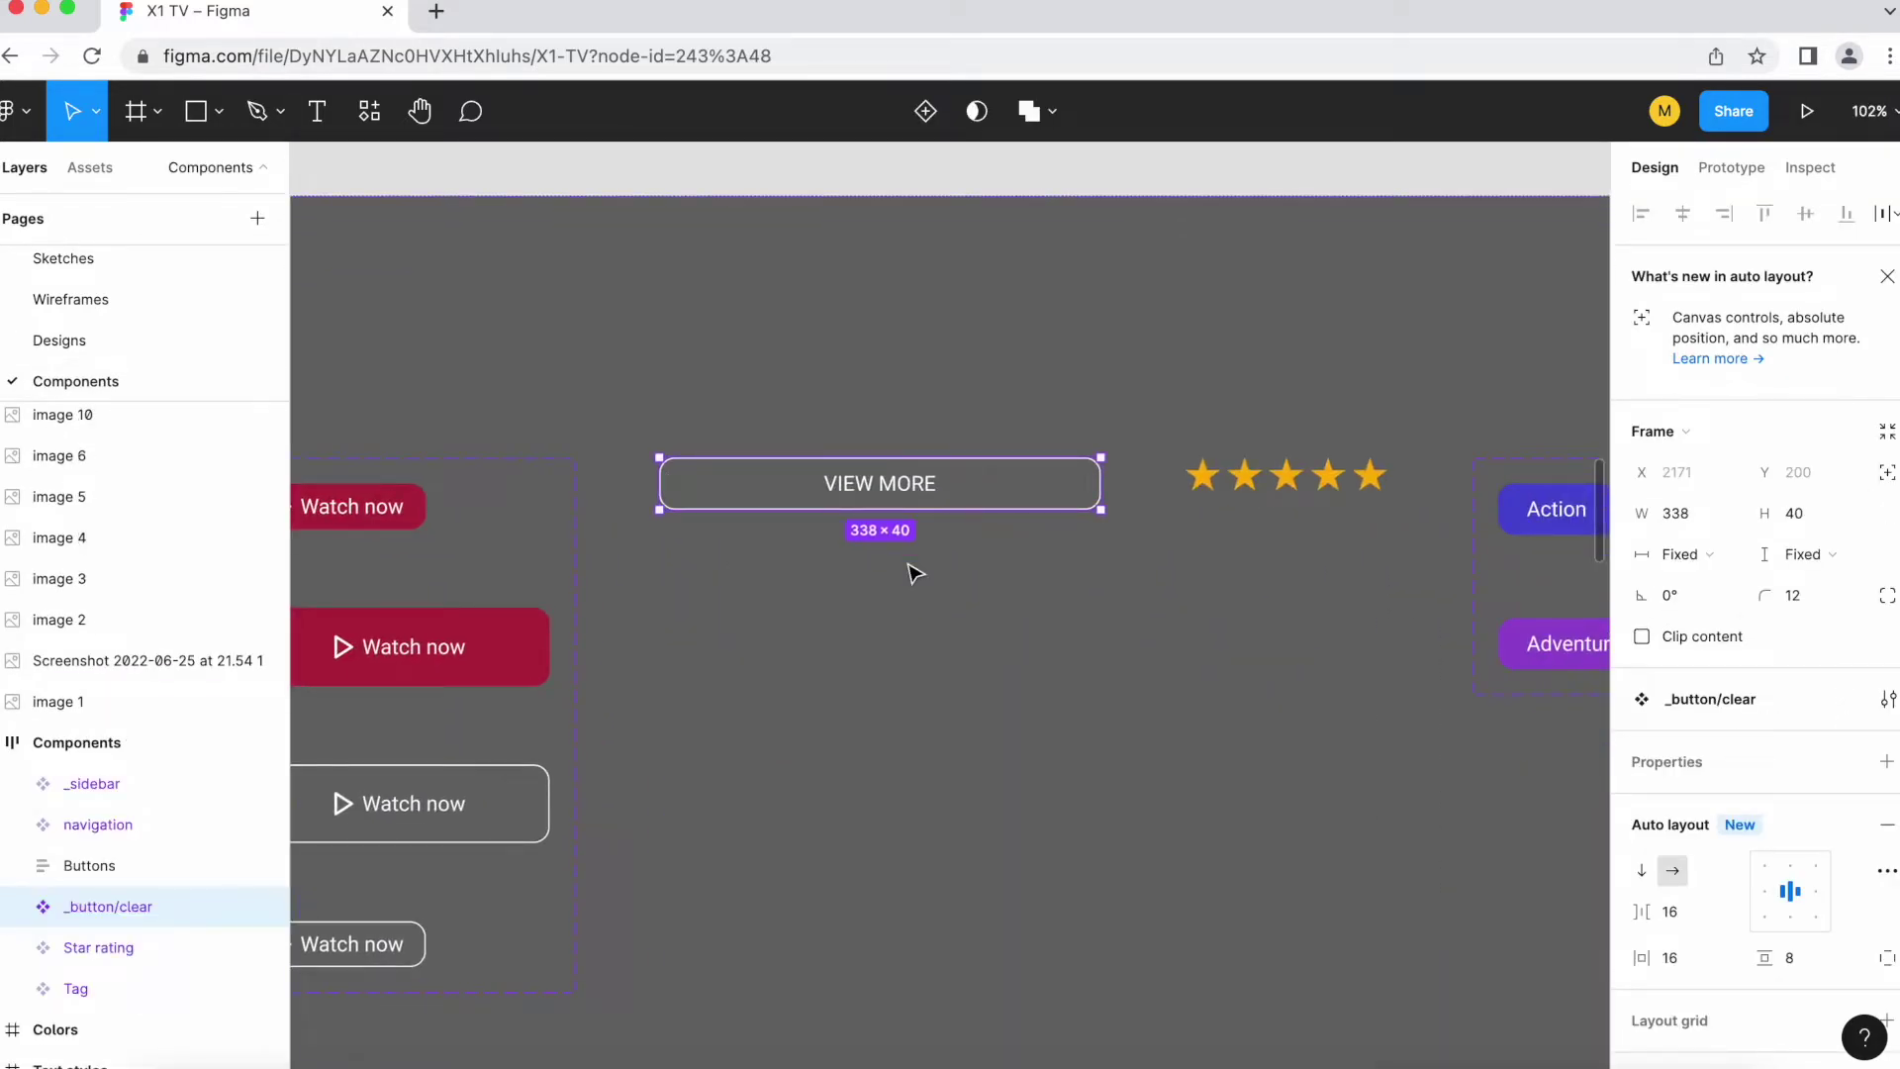
# Step: Combine duplicated VIEW MORE buttons into Large/Small size variants and place one beside Top movies
pyautogui.hotkey('ctrl', 'd')
pyautogui.rightClick(1276, 562)
pyautogui.click(933, 522)
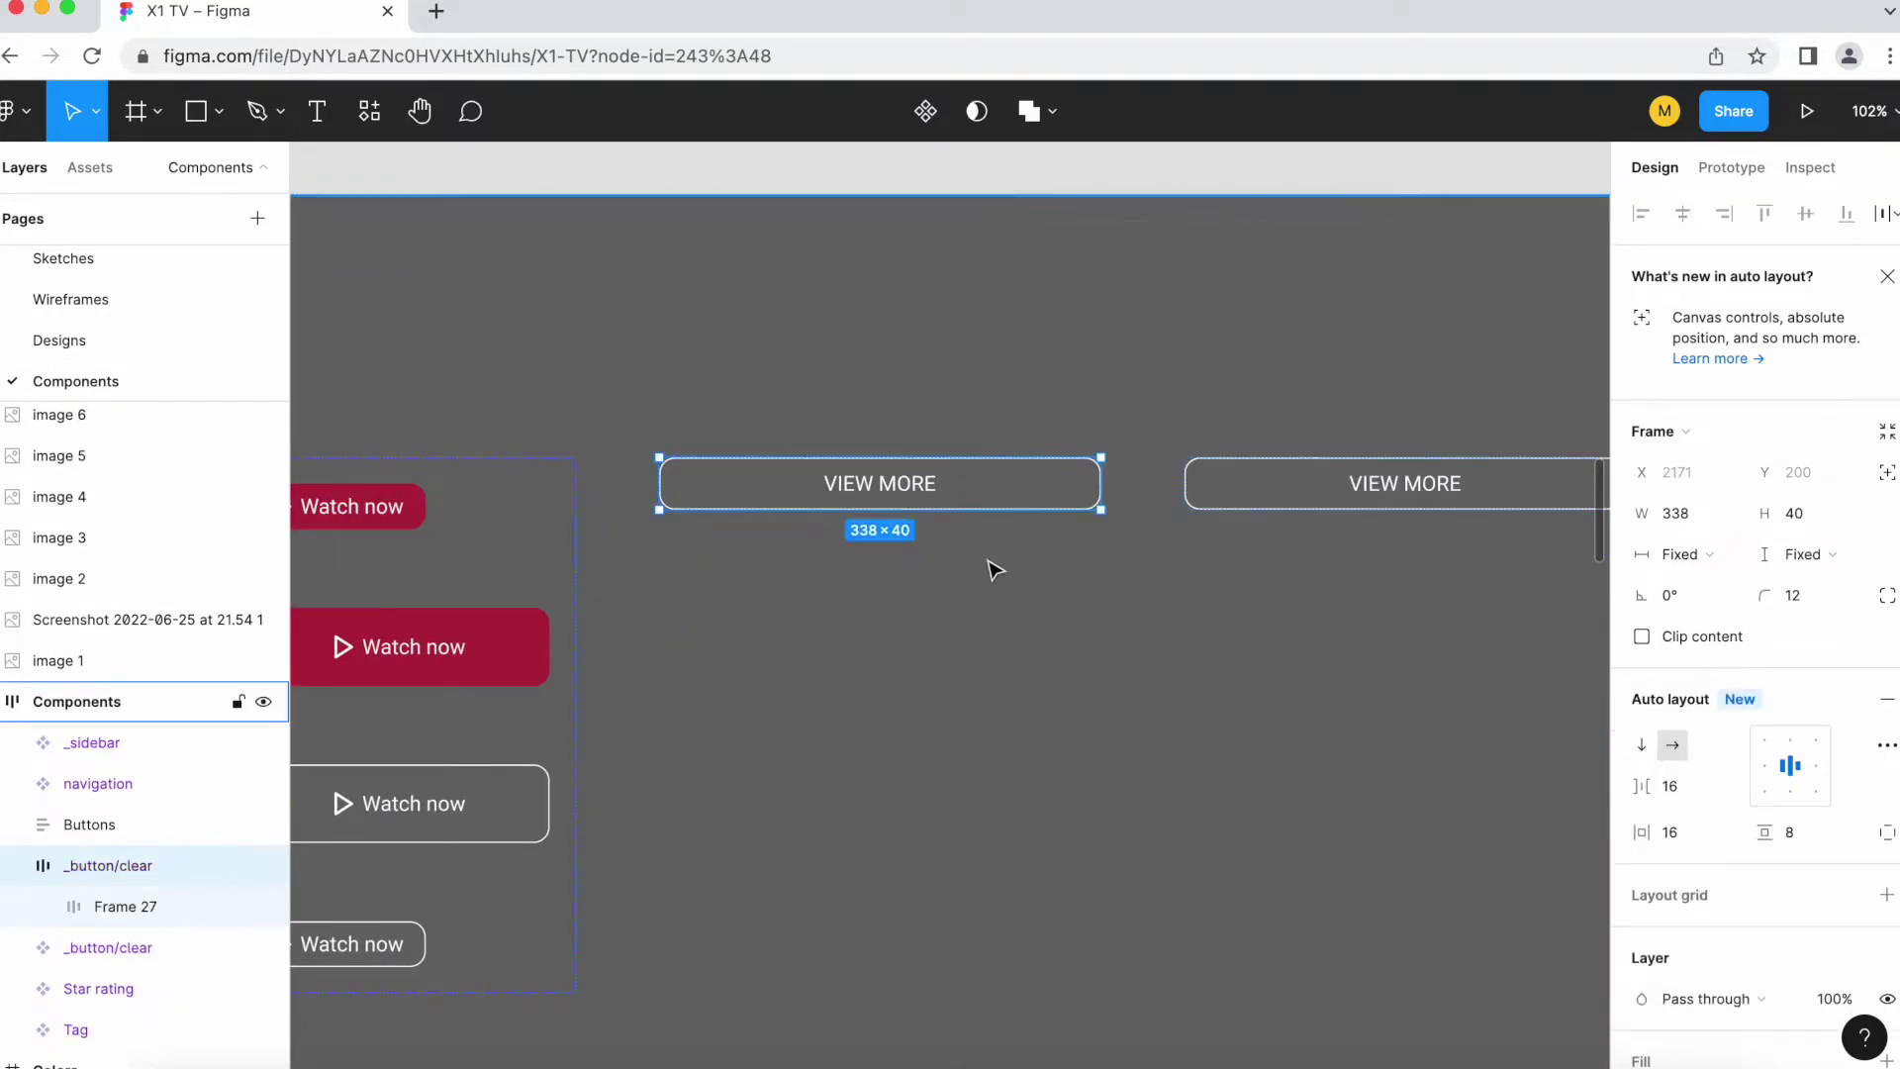
pyautogui.hscroll(3, 846, 539)
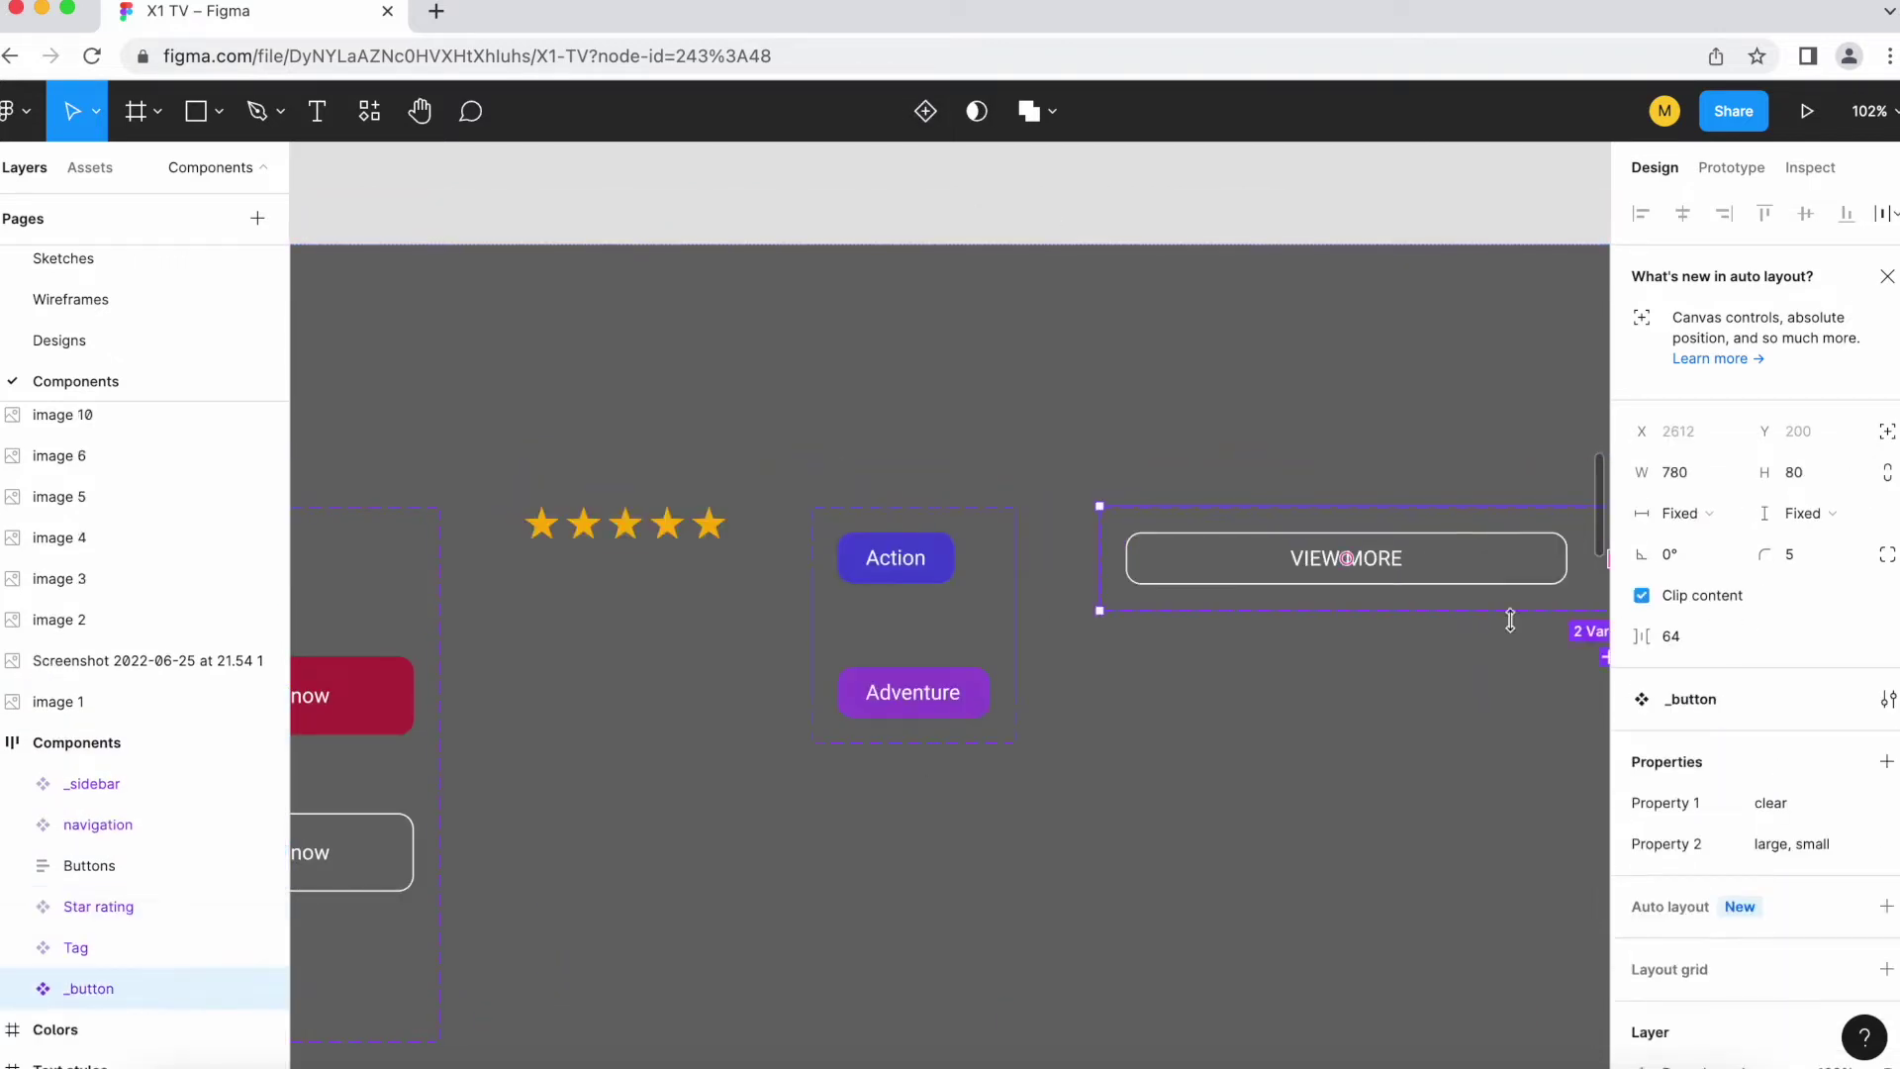
pyautogui.hotkey('shift', 'a')
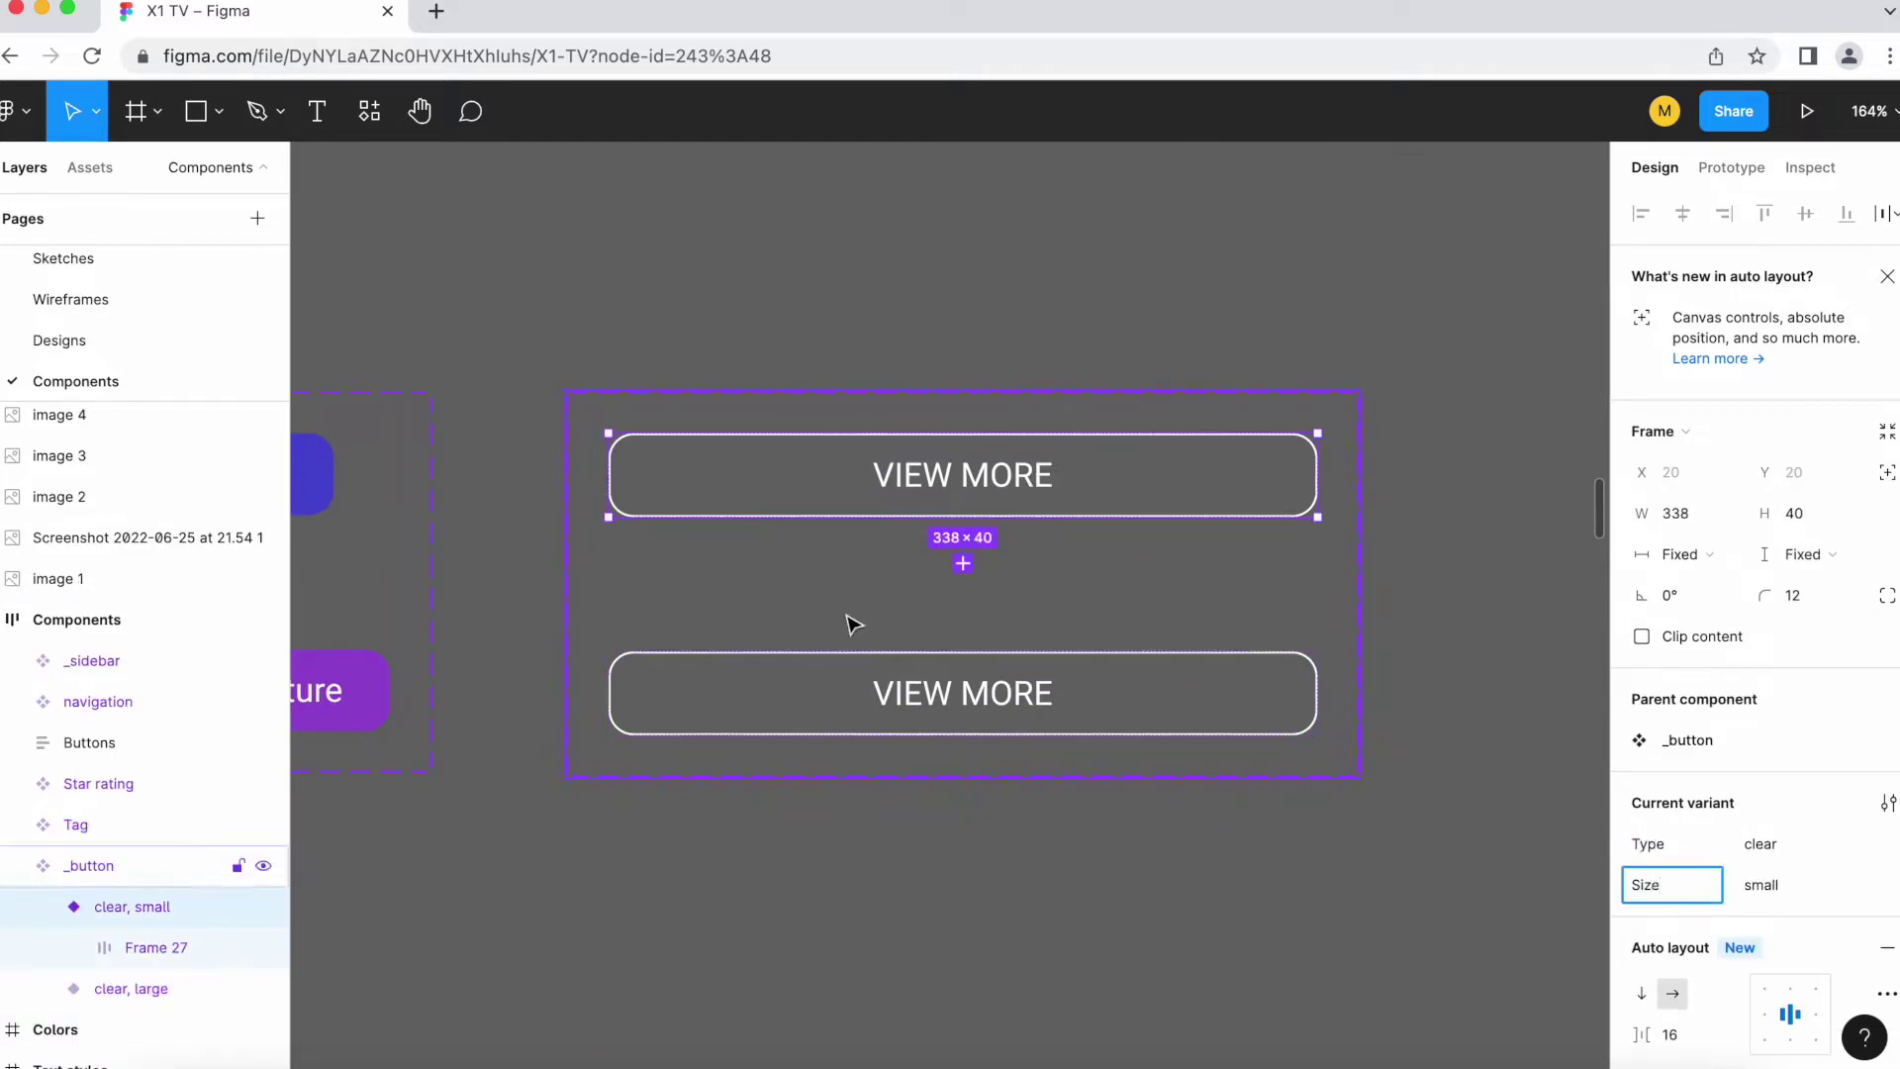
pyautogui.write('Large')
pyautogui.press('Return')
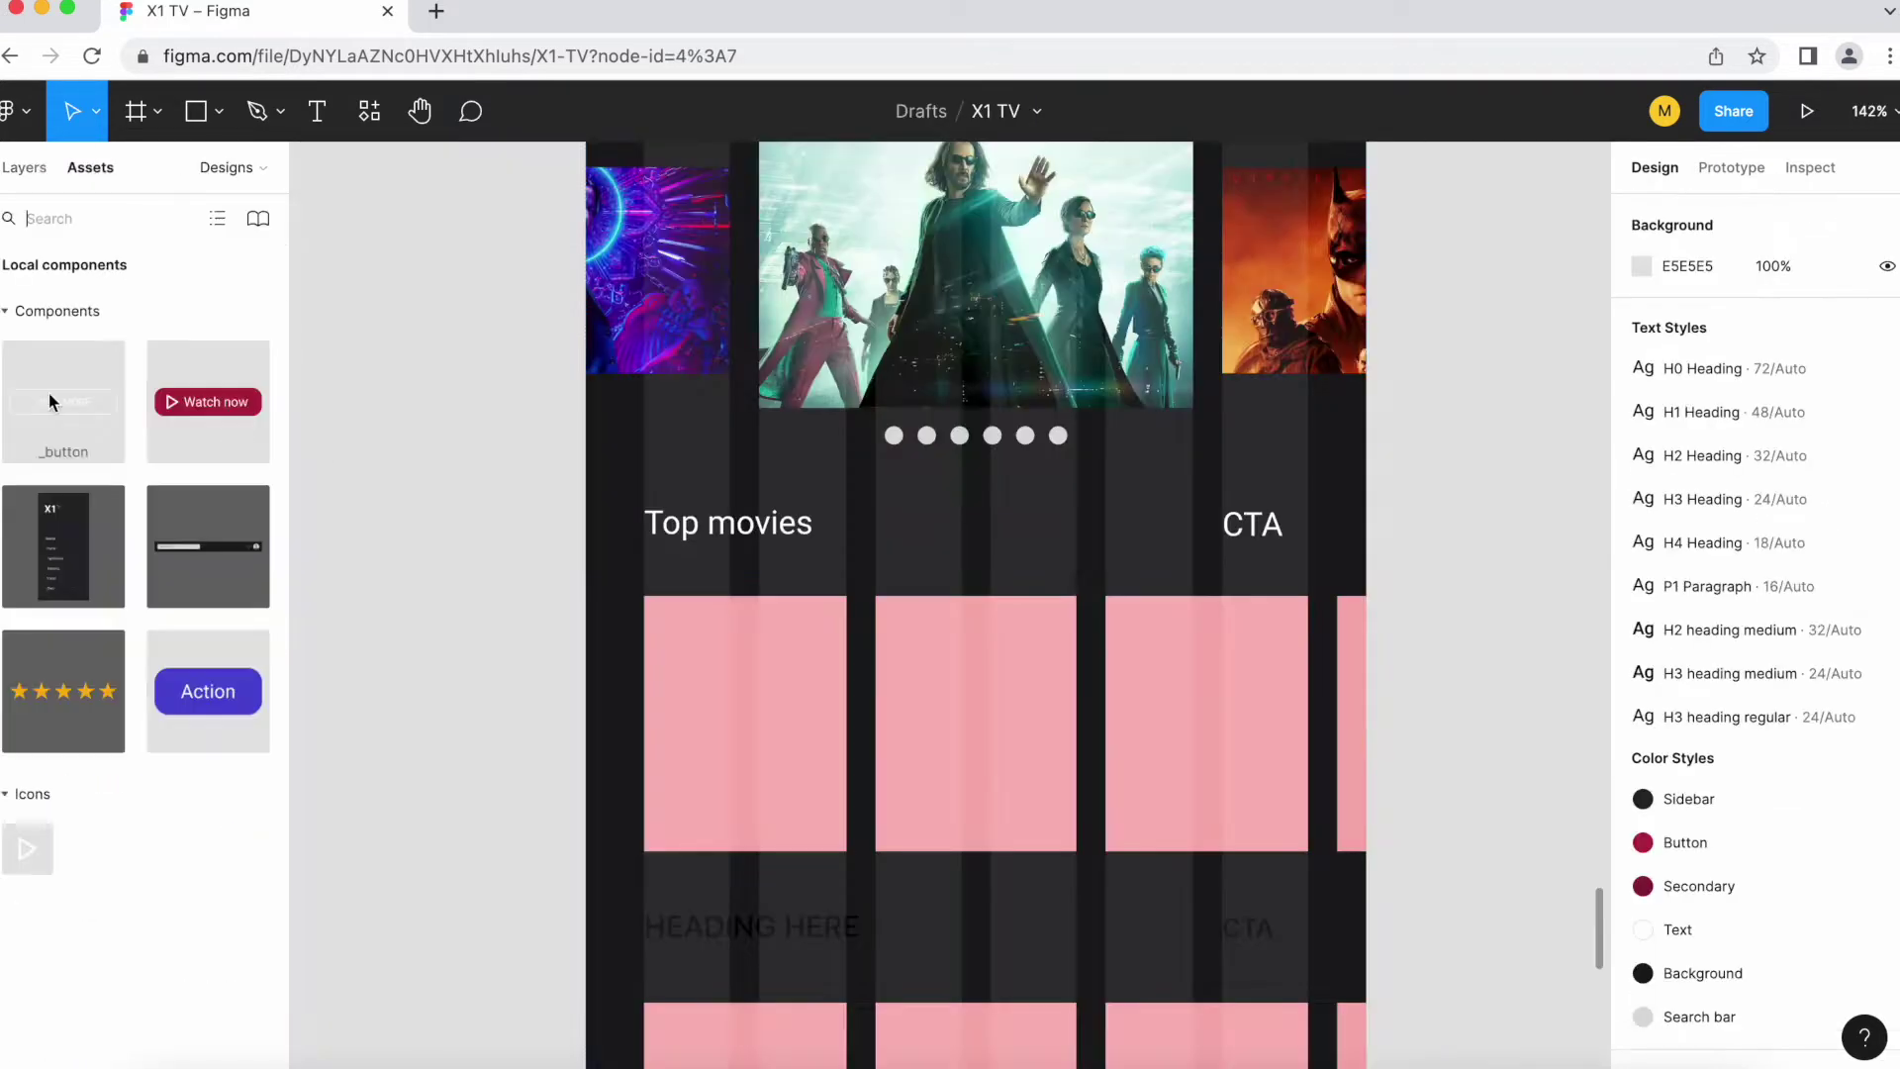
pyautogui.moveTo(52, 401); pyautogui.dragTo(1076, 556)
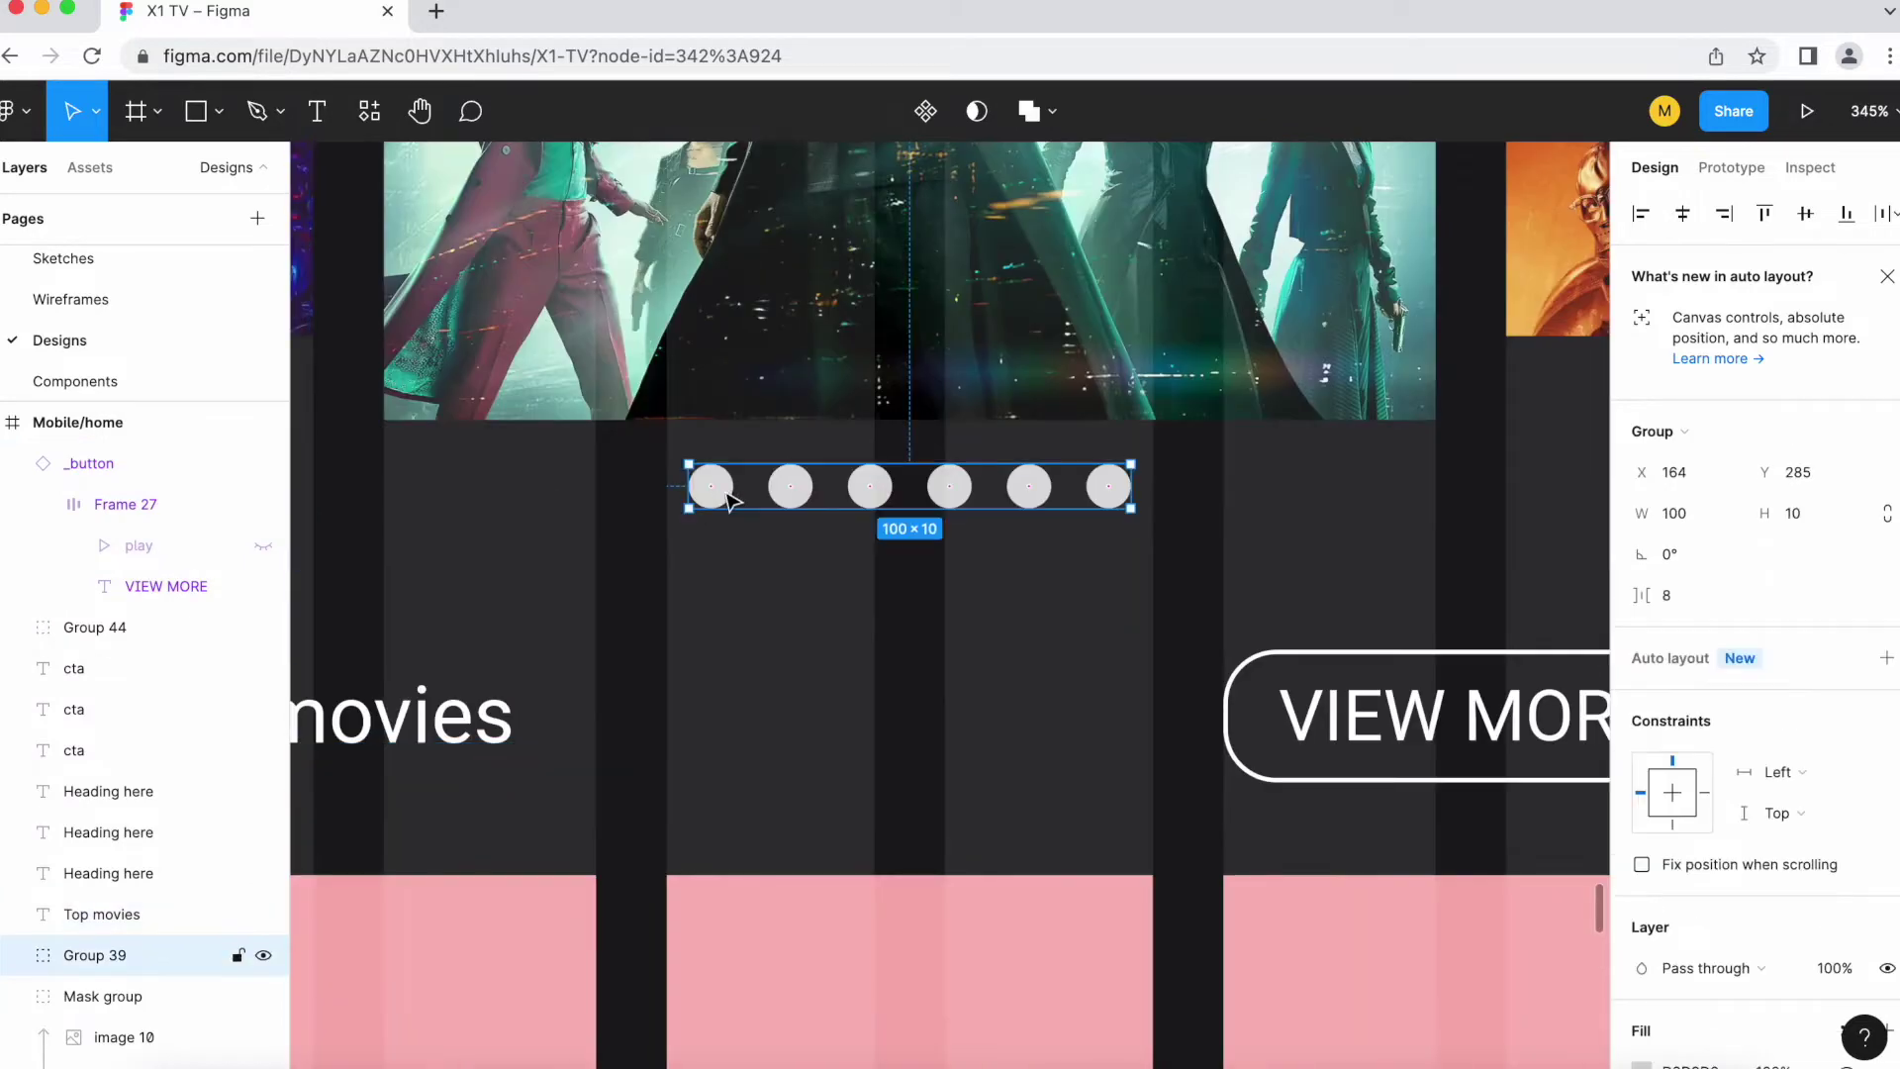
# Step: Rename the dot group to slider and recolour the dots white with the first red
pyautogui.press('Return')
pyautogui.click(121, 767)
pyautogui.keyDown('shift'); pyautogui.click(121, 561); pyautogui.keyUp('shift')
pyautogui.click(1873, 1030)
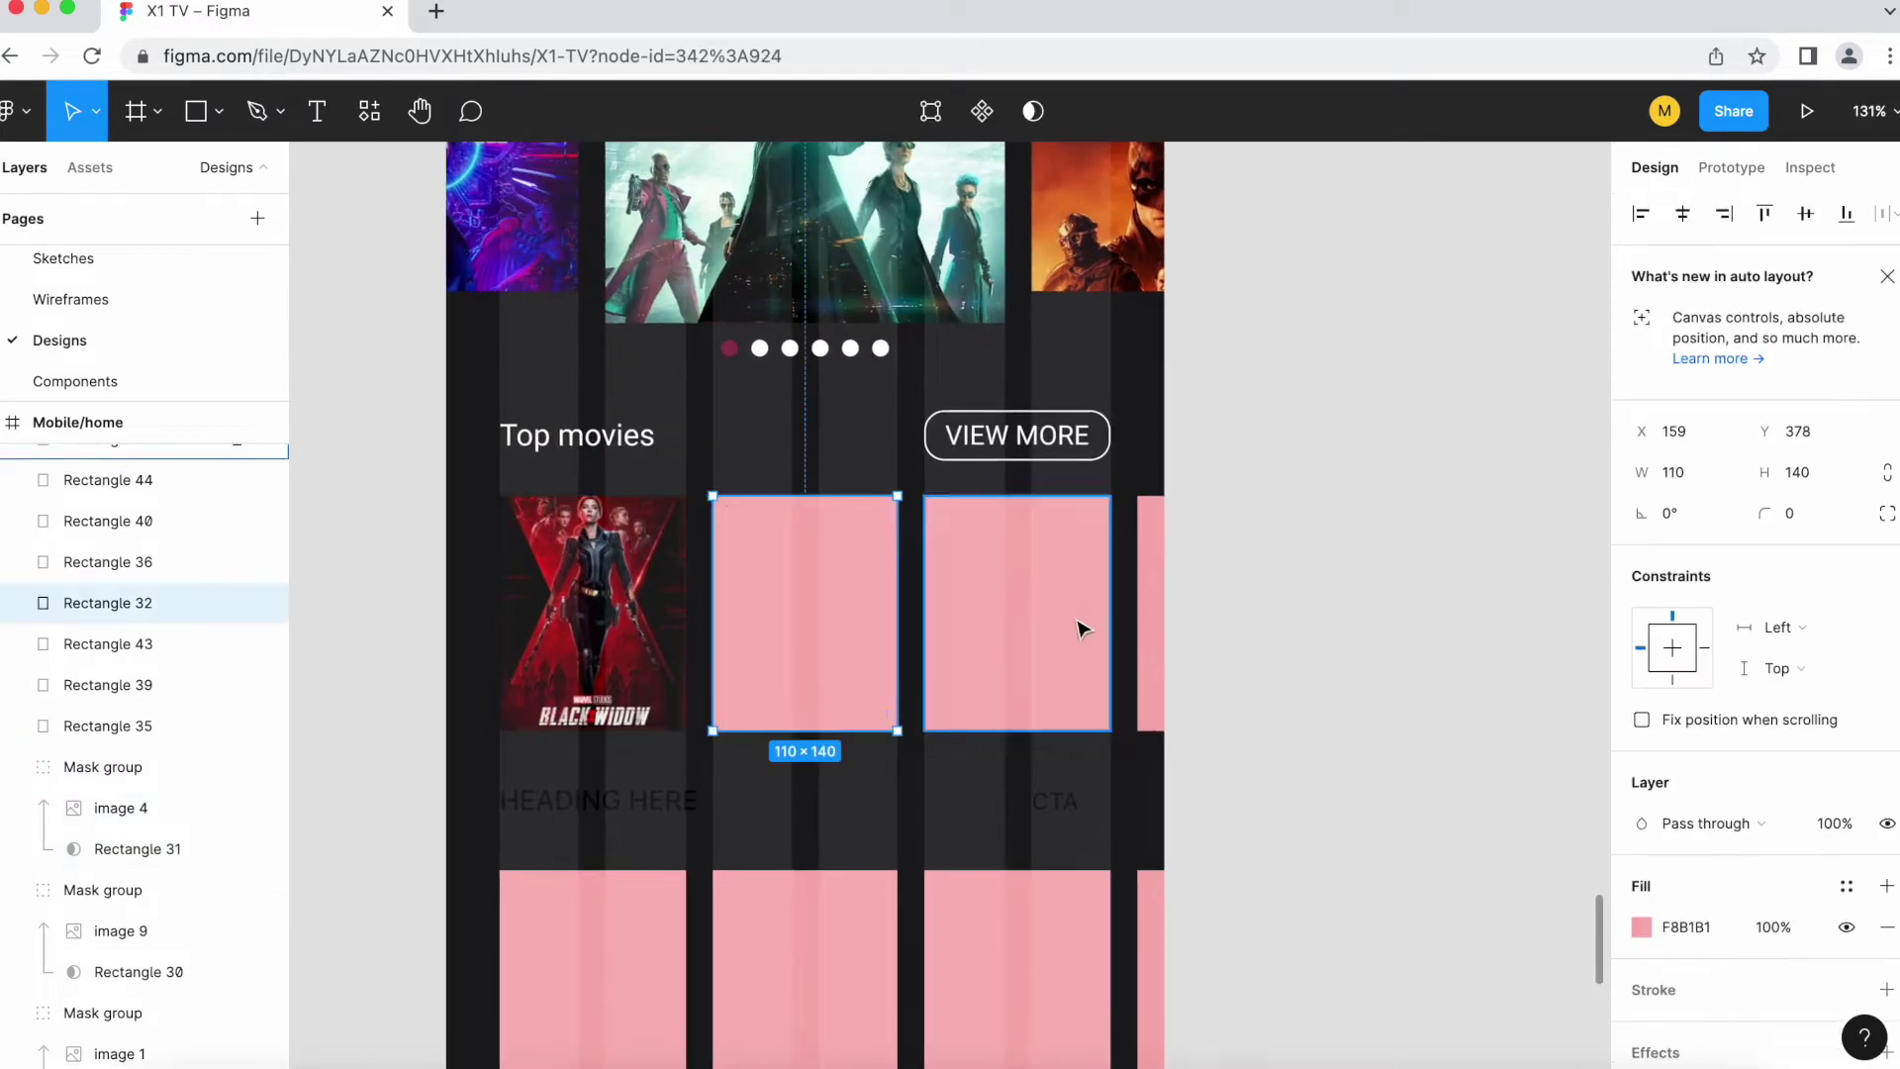
# Step: Replace the pink placeholders with Black Widow, Thor and Tron Legacy posters in an auto-layout row
pyautogui.keyDown('shift'); pyautogui.click(1084, 628); pyautogui.keyUp('shift')
pyautogui.press('Delete')
pyautogui.click(648, 620)
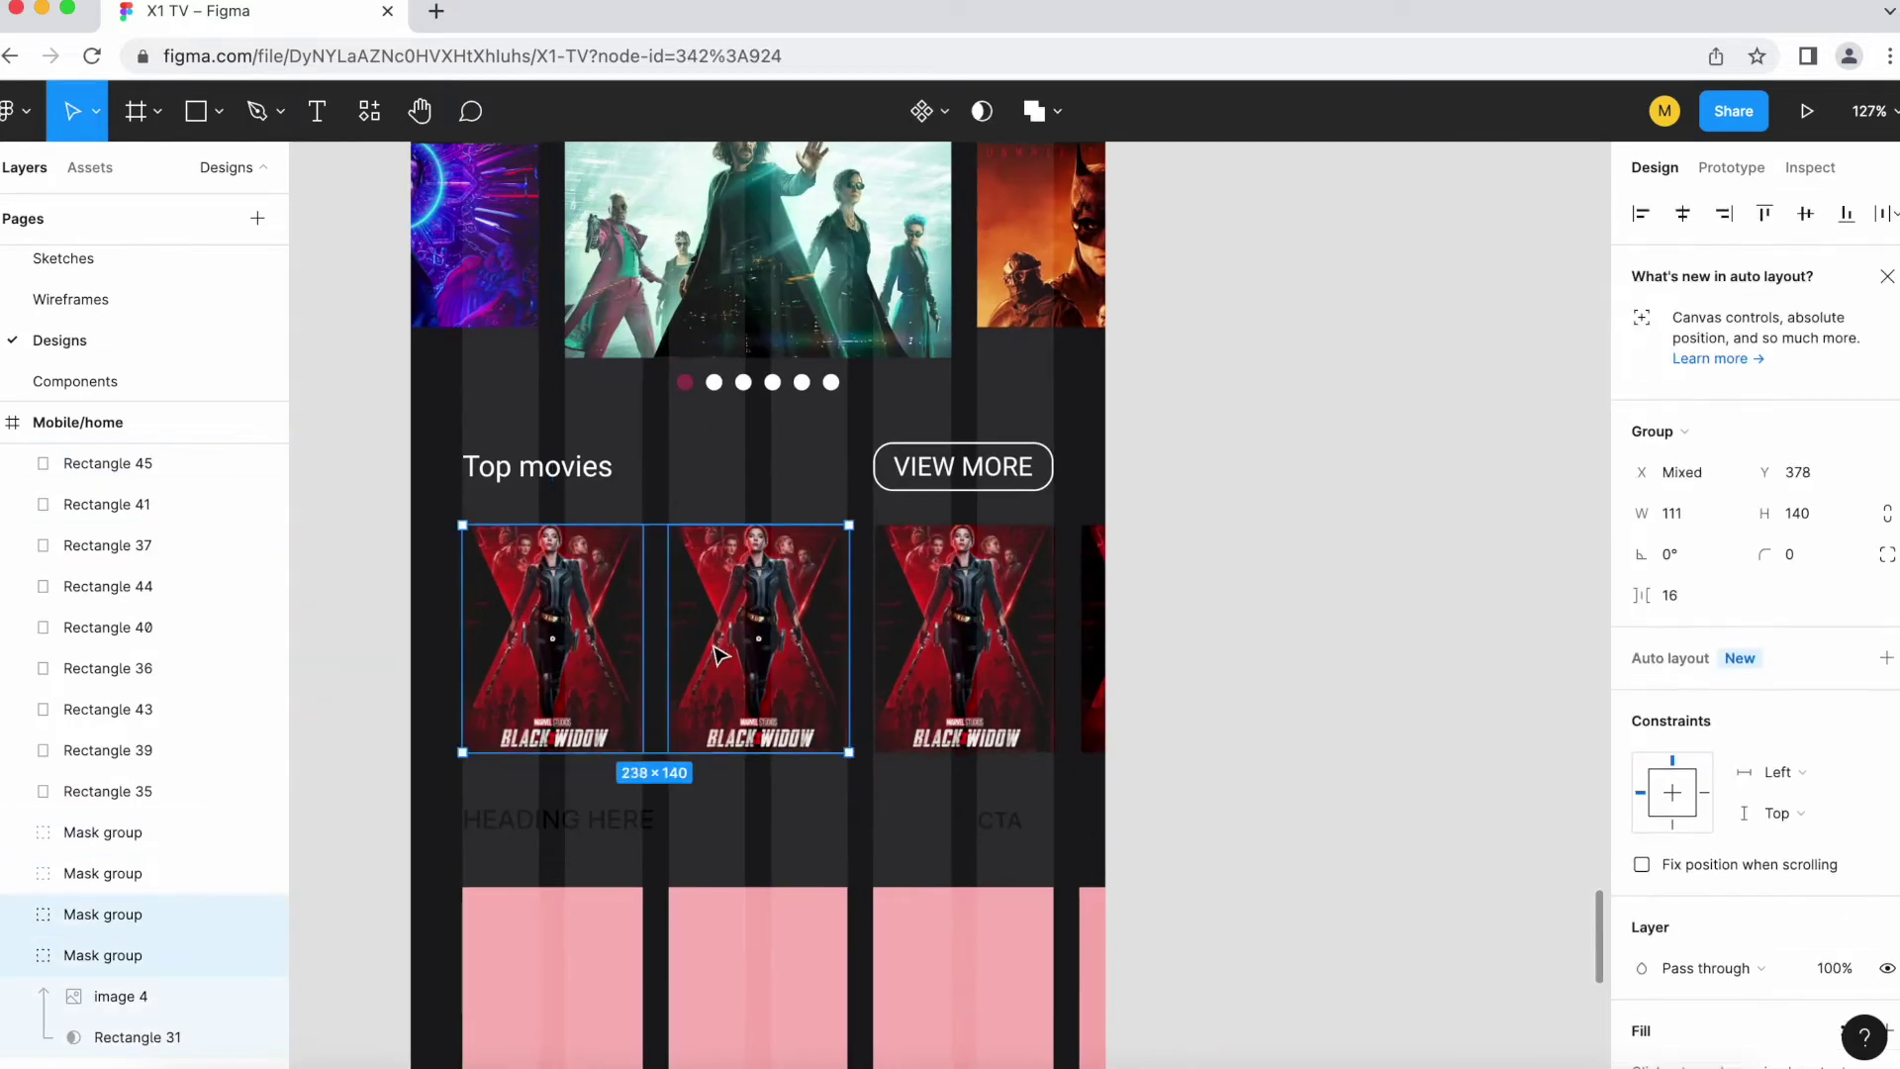
pyautogui.hotkey('shift', 'a')
pyautogui.click(1888, 750)
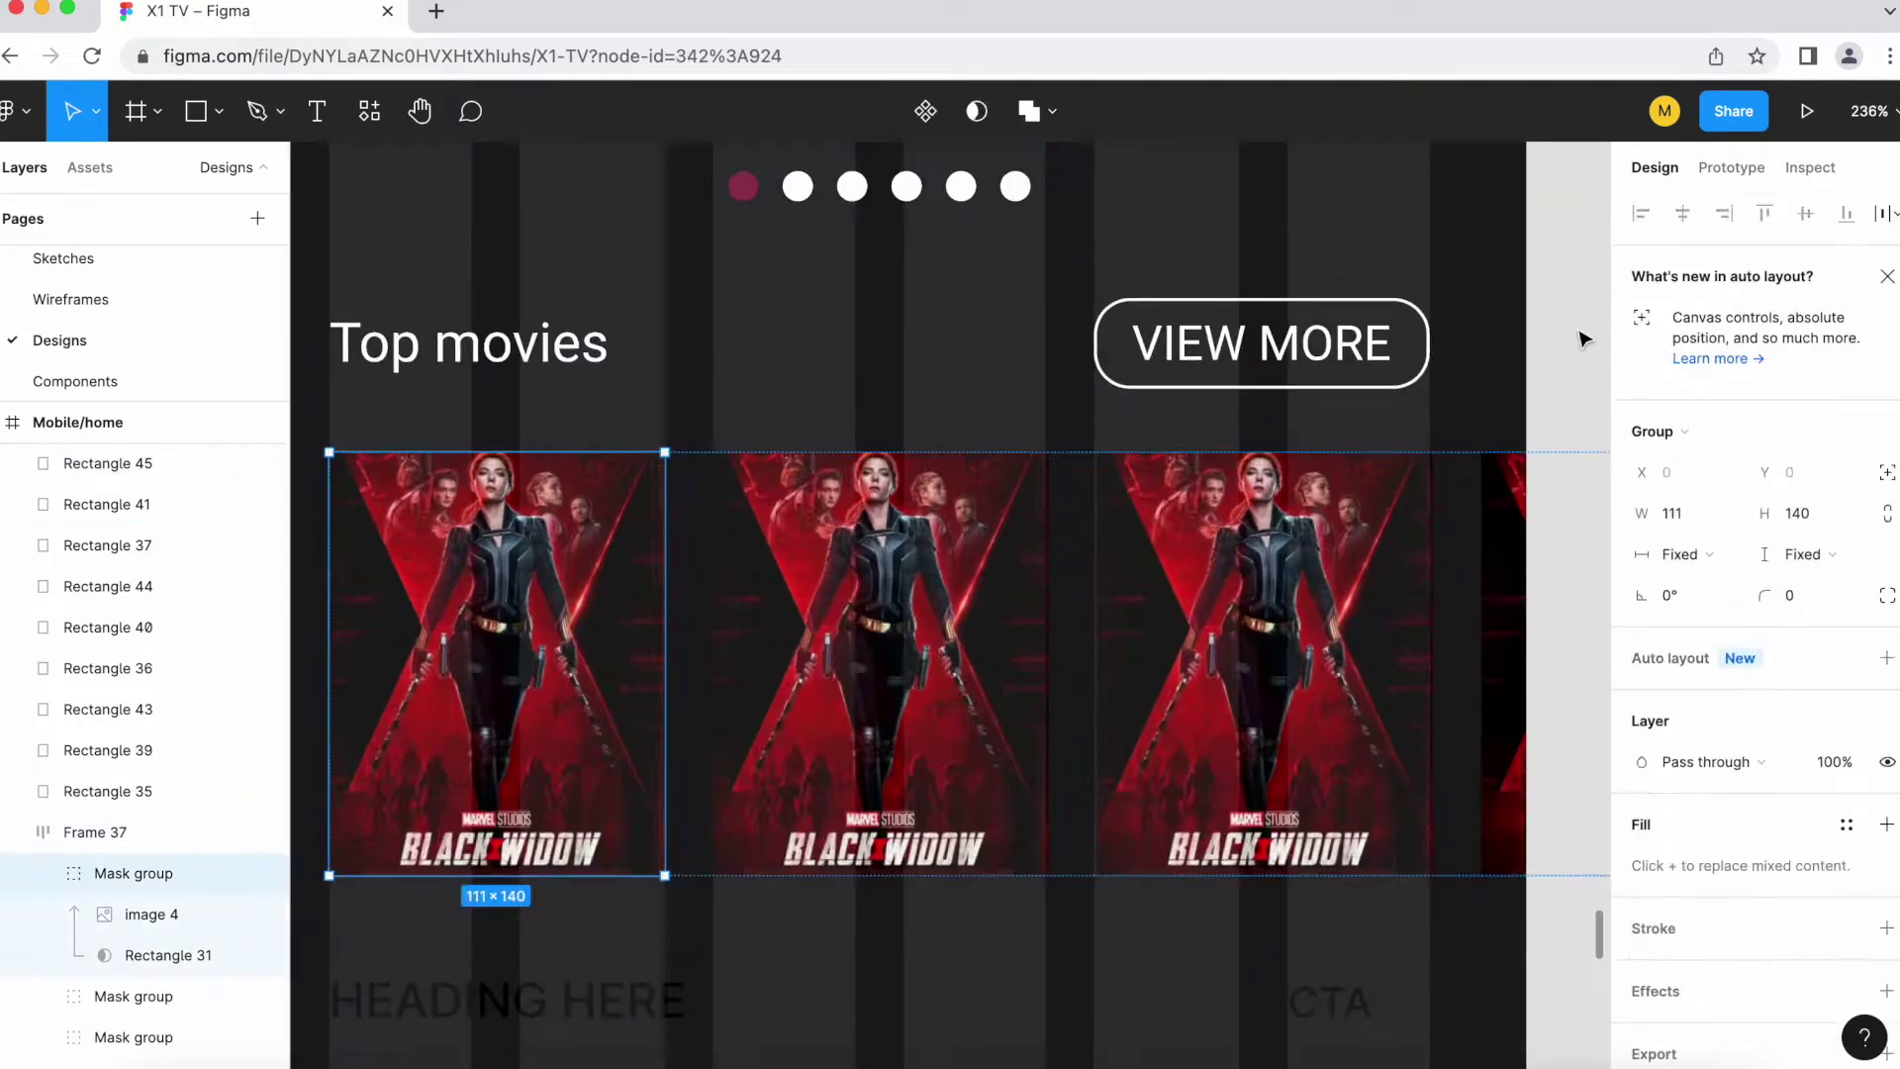
pyautogui.hotkey('ctrl', 'v')
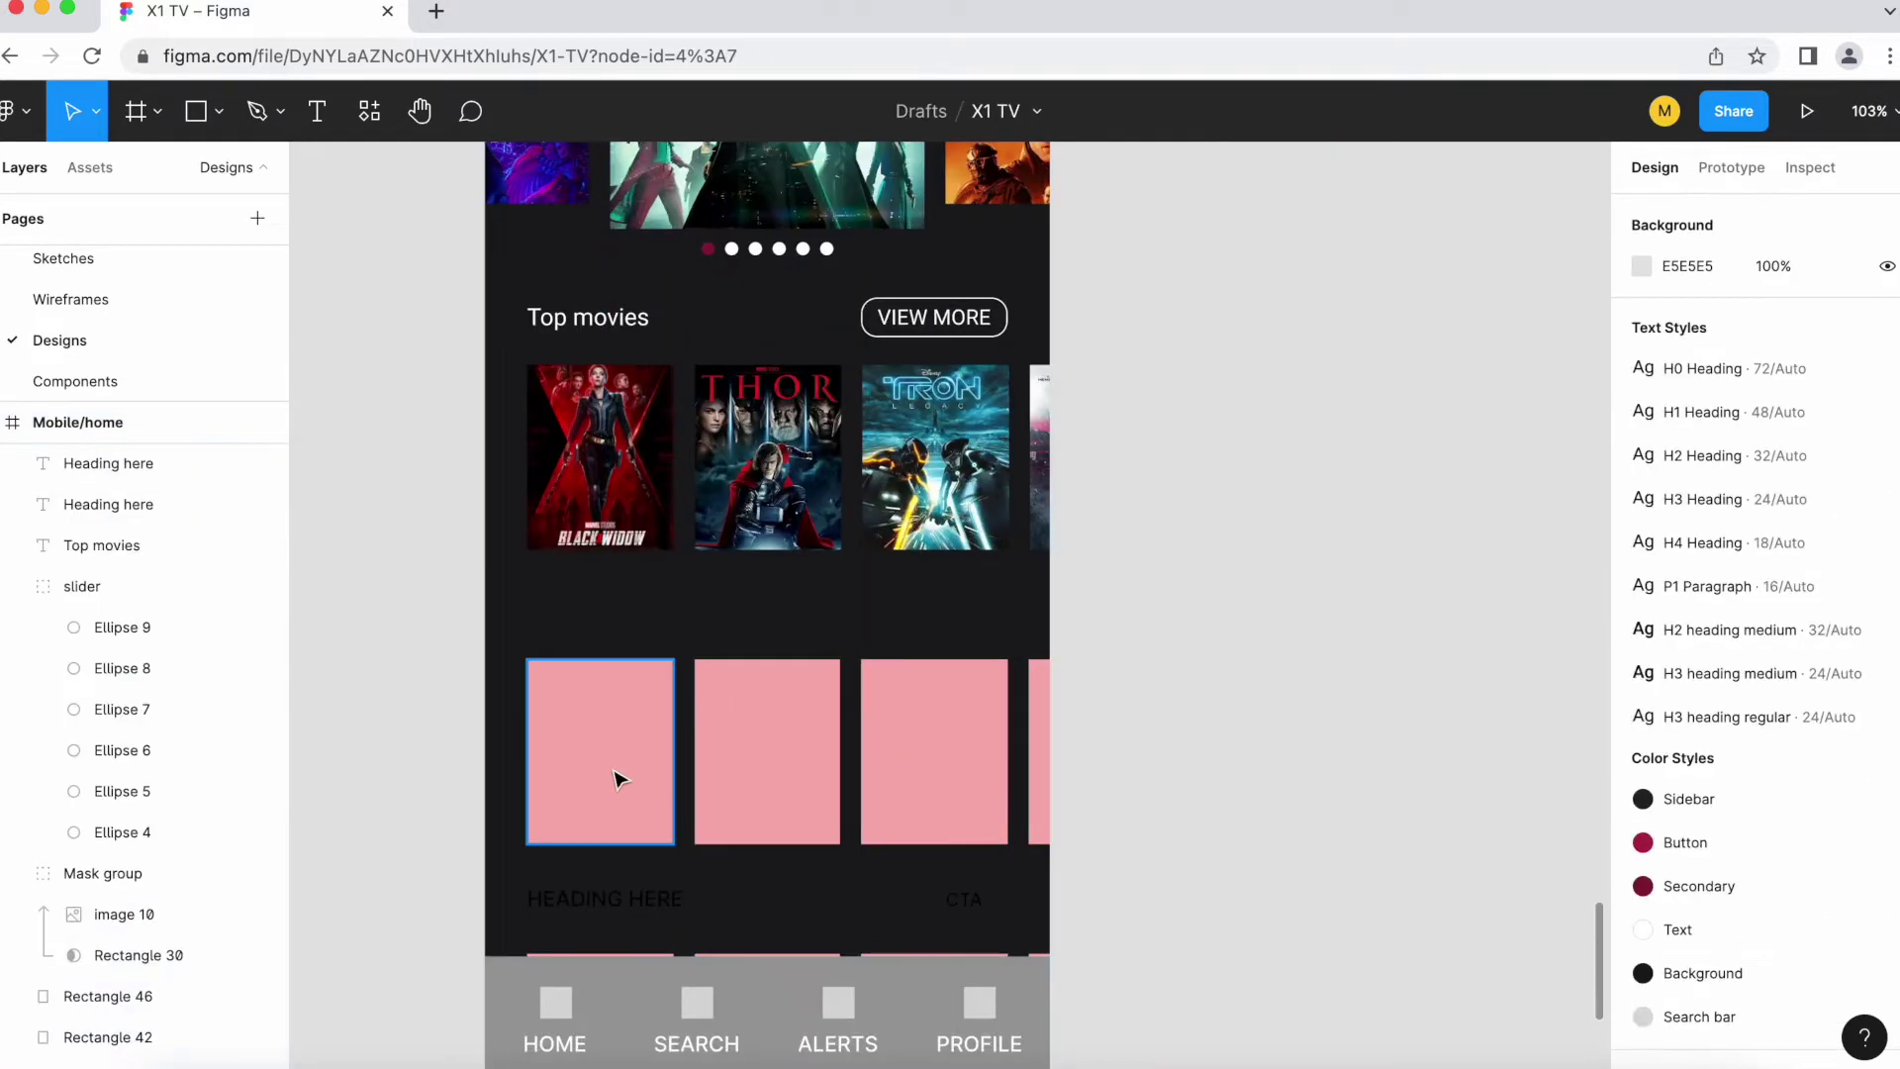
# Step: Position the duplicated poster row as Frame 38 below and paste Looper into its first slot
pyautogui.moveTo(371, 727); pyautogui.dragTo(1138, 738)
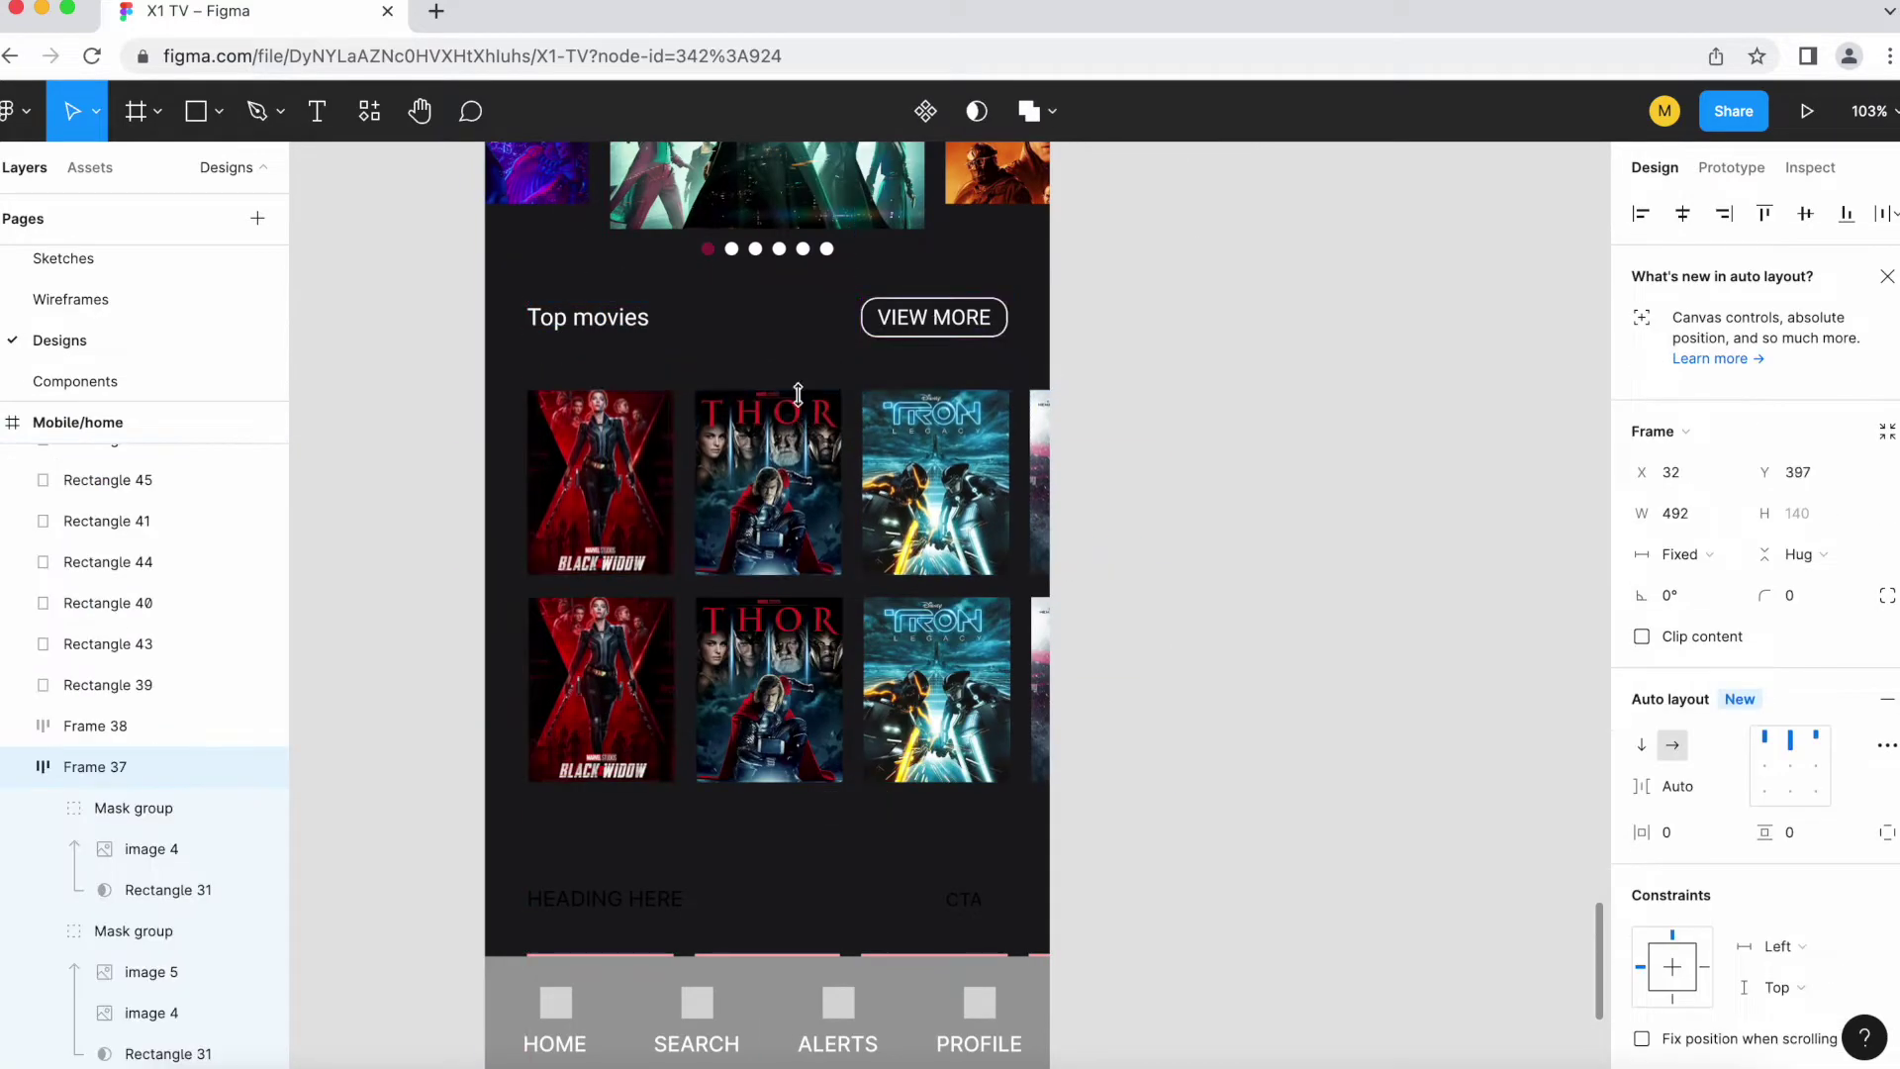
pyautogui.moveTo(588, 693); pyautogui.dragTo(670, 721)
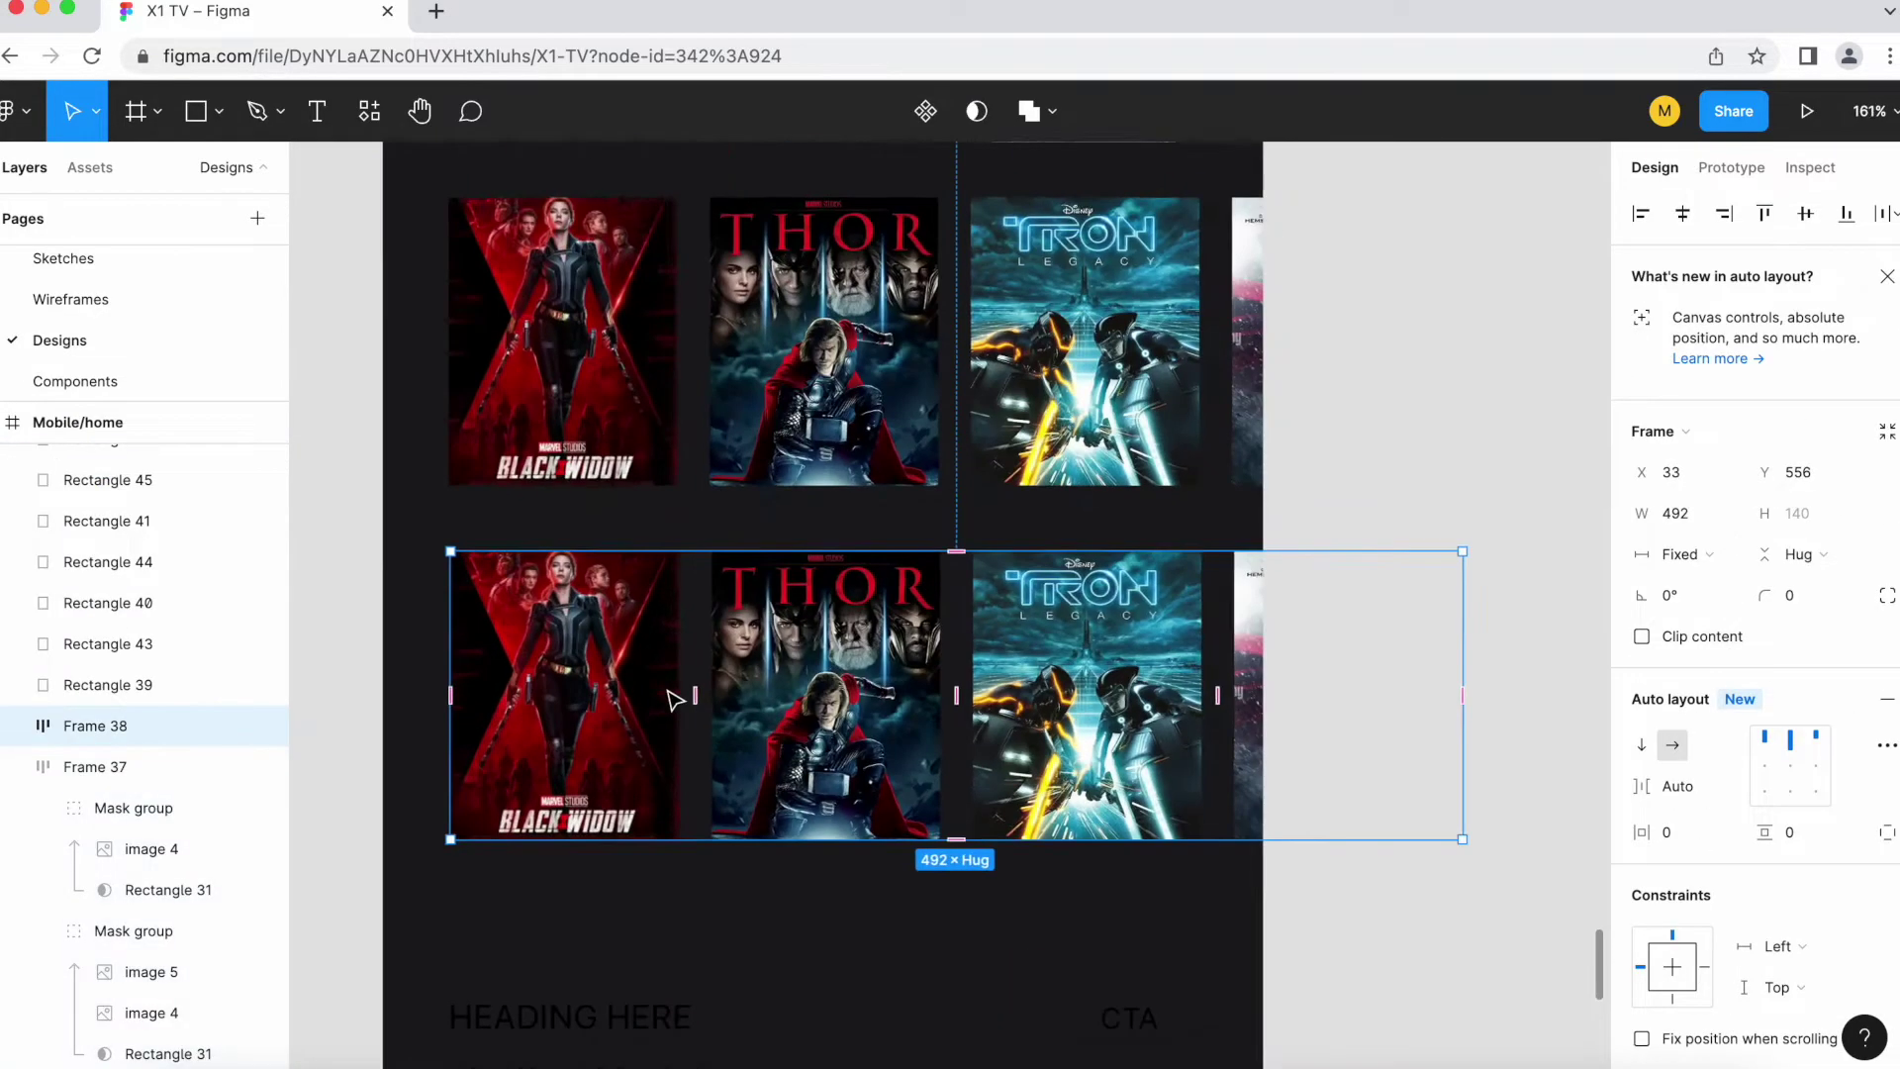
pyautogui.scroll(-3, 665, 691)
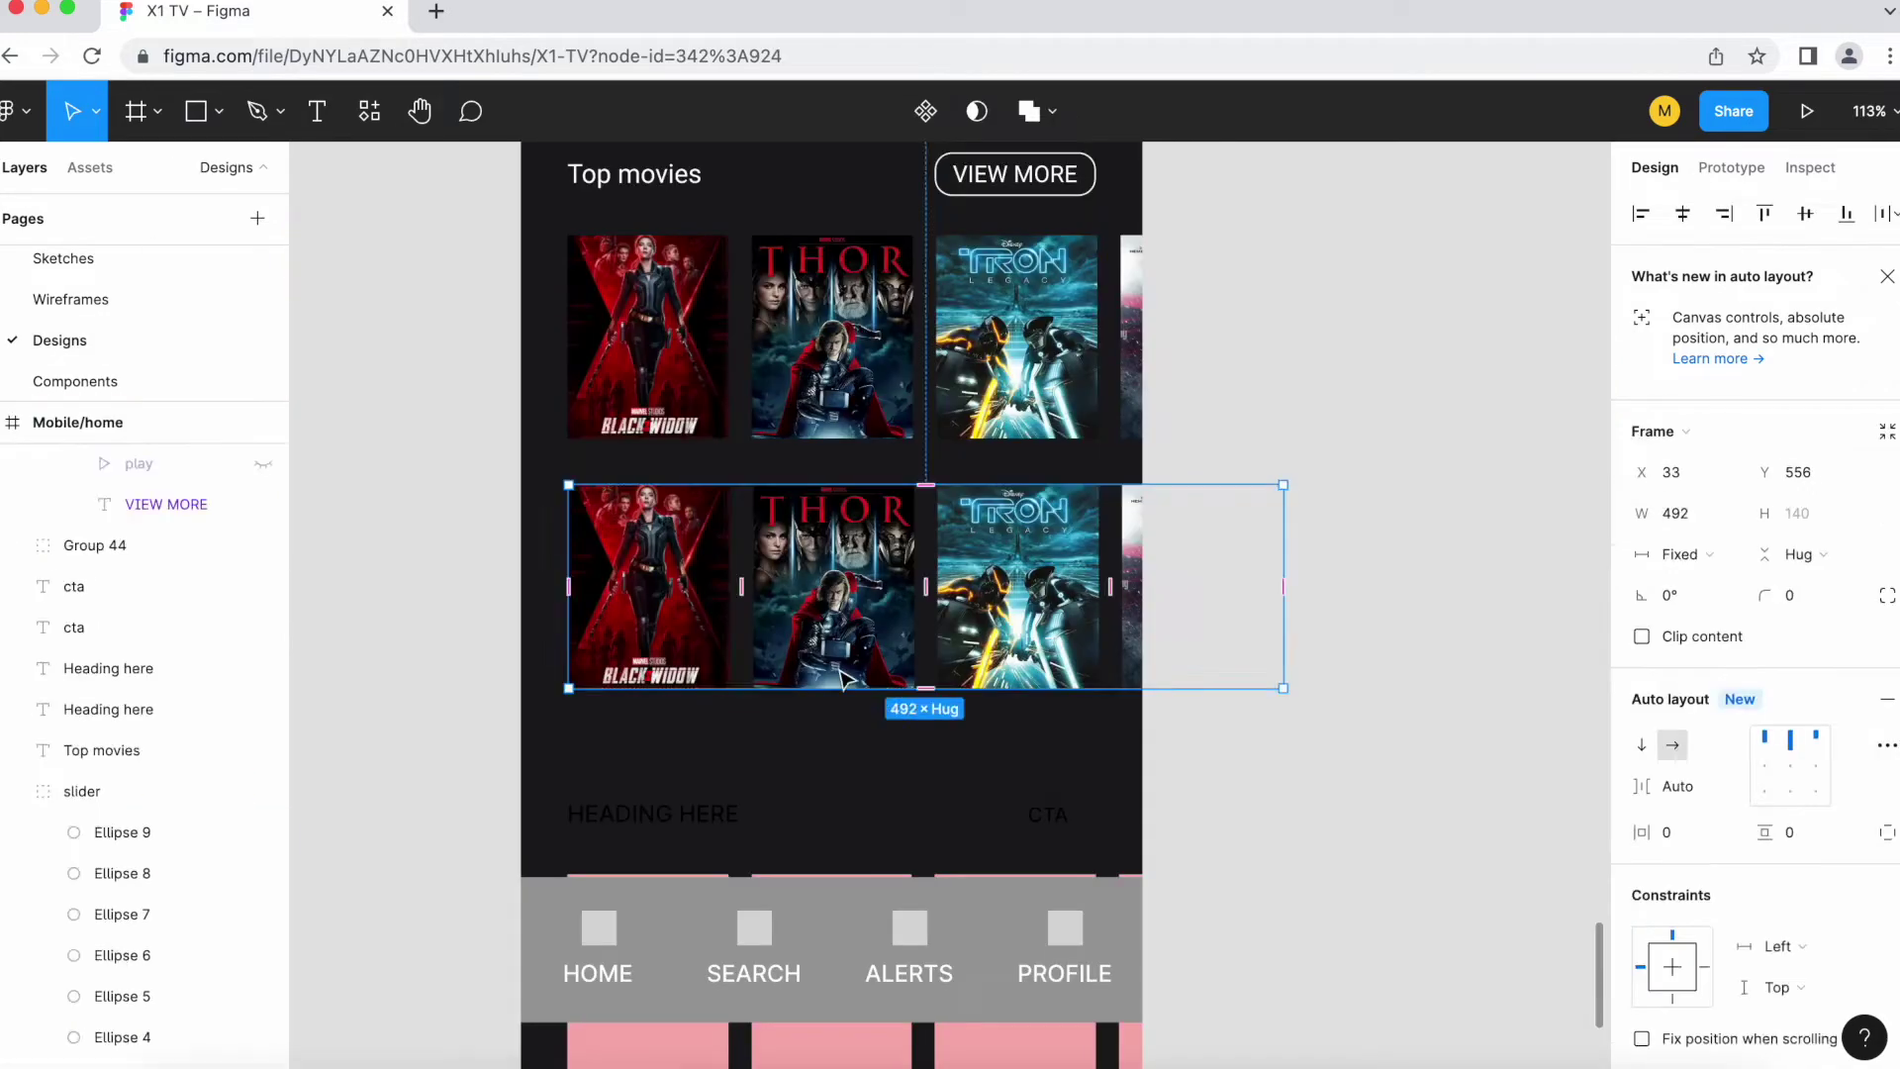
pyautogui.hotkey('ctrl', 'v')
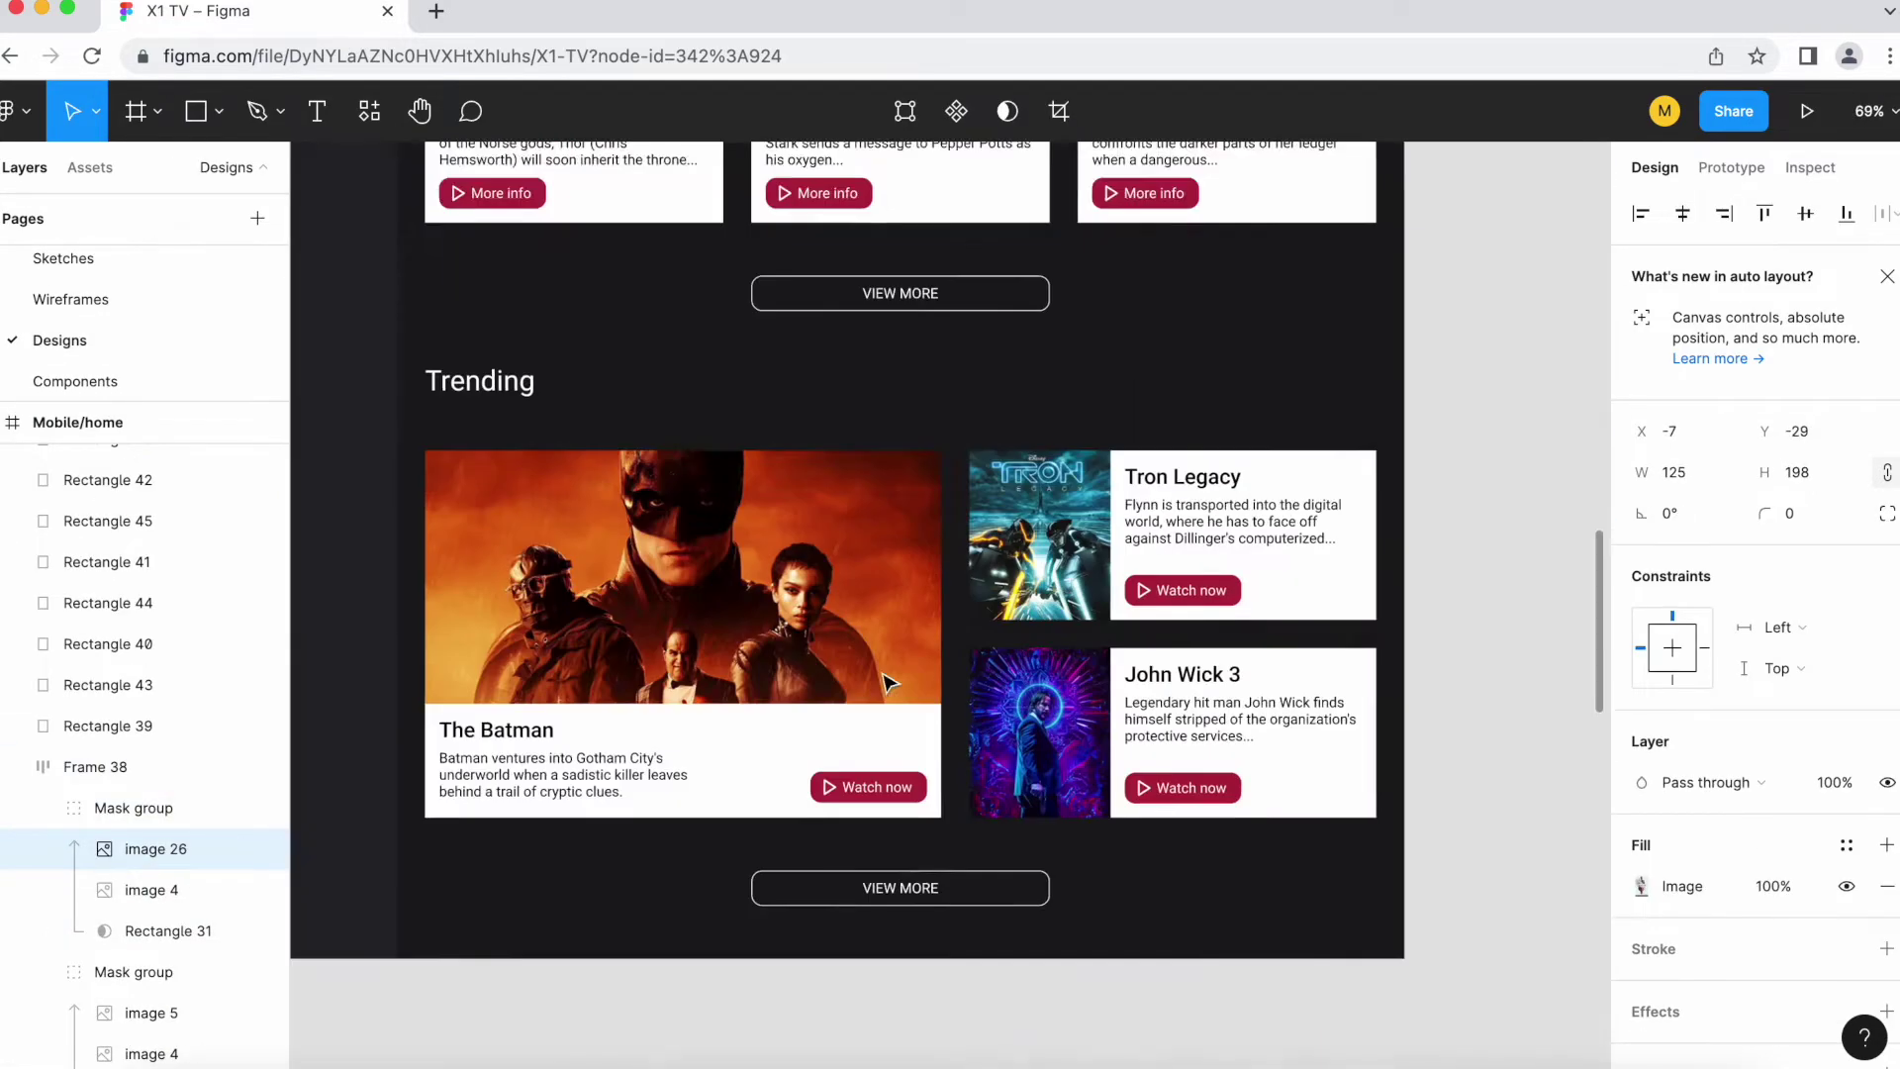
# Step: Paste the Venom and Tomb Raider images into the second row's remaining mask groups
pyautogui.keyDown('ctrl'); pyautogui.scroll(5, 708, 767); pyautogui.keyUp('ctrl')
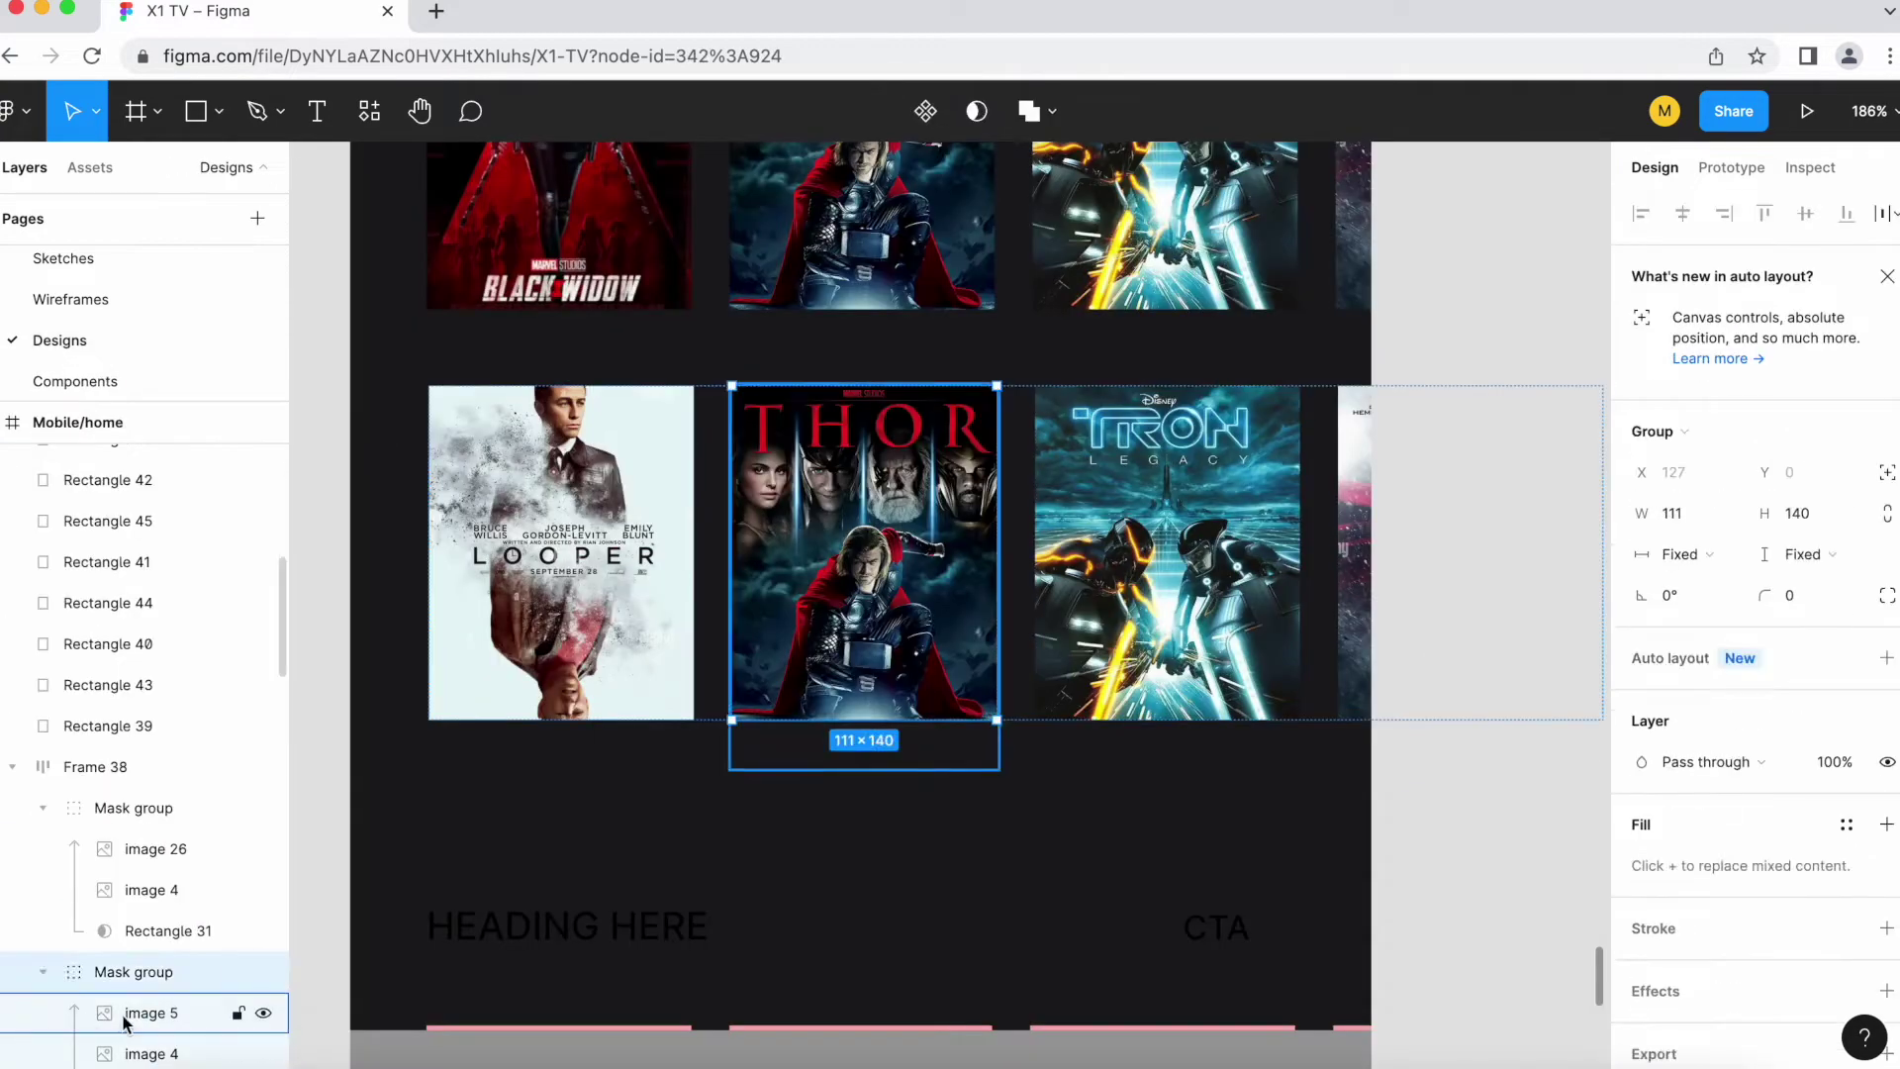
pyautogui.click(126, 1012)
pyautogui.hotkey('ctrl', 'v')
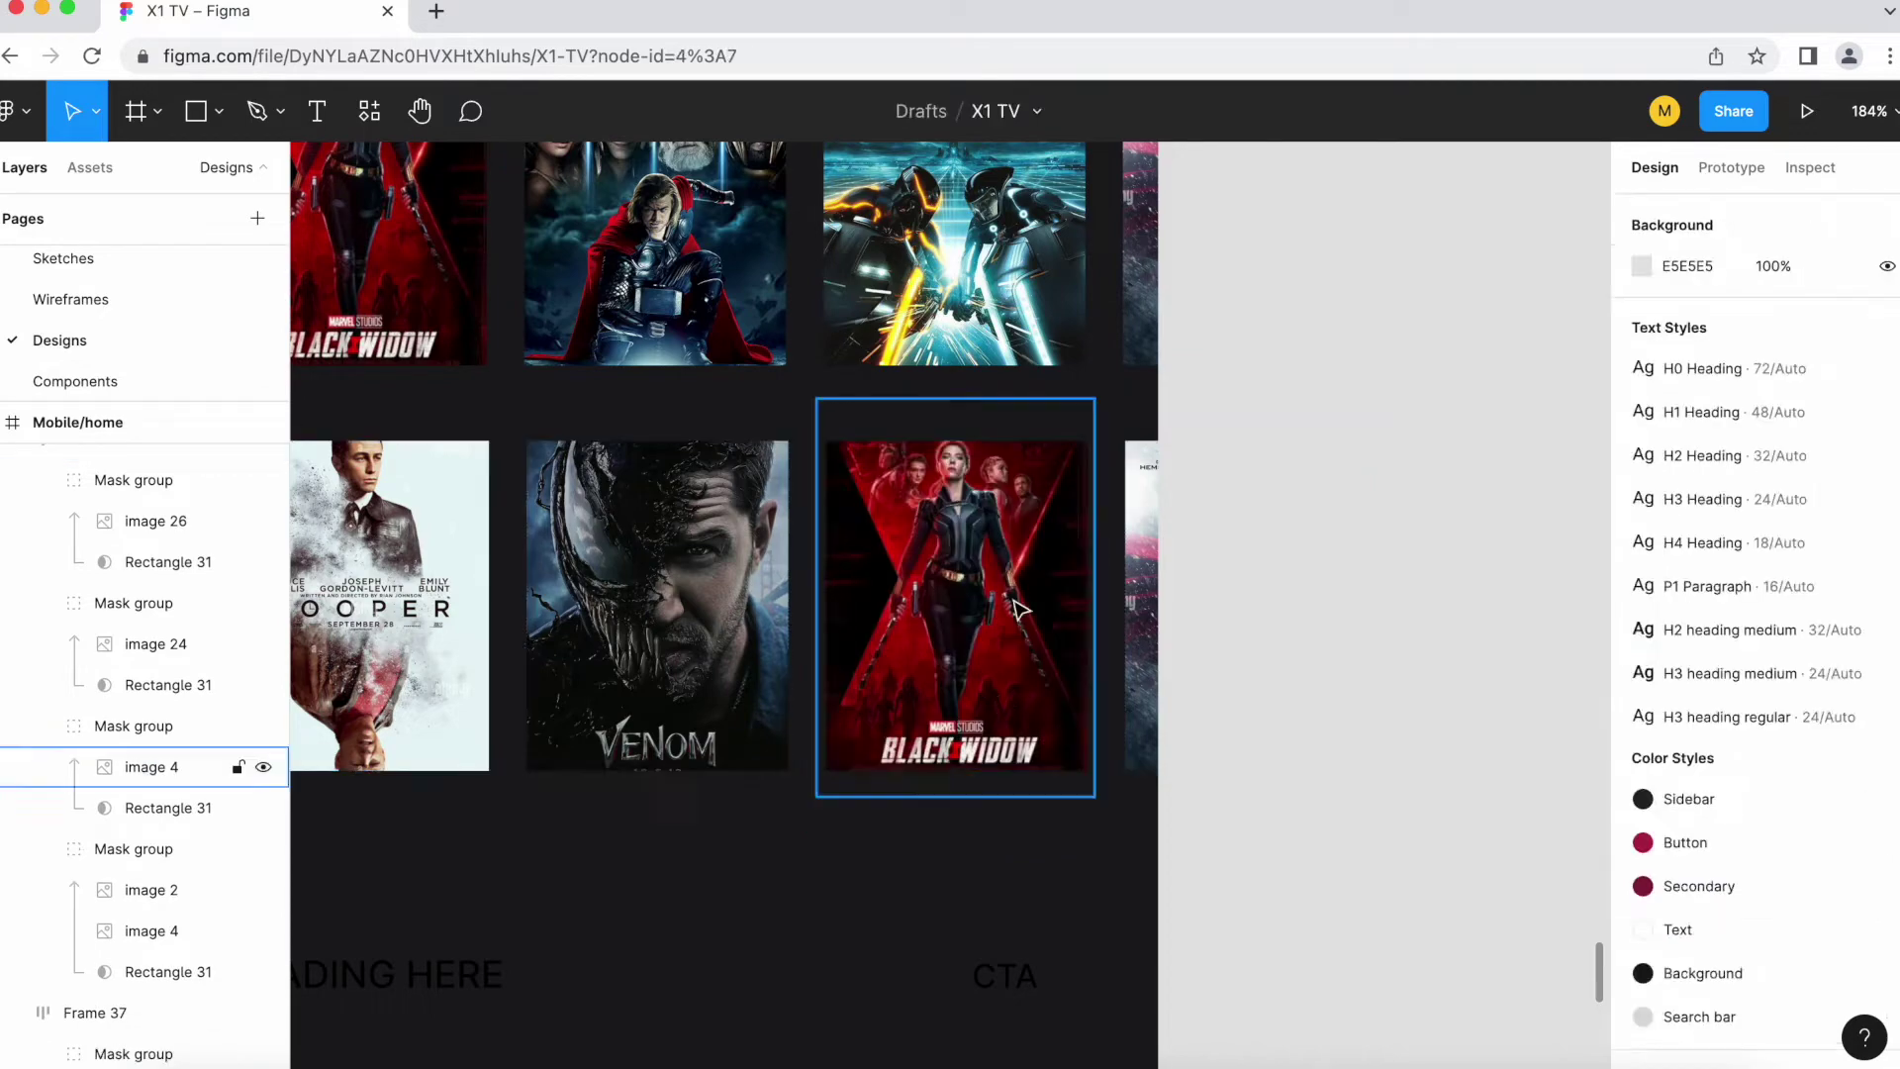
pyautogui.rightClick(146, 774)
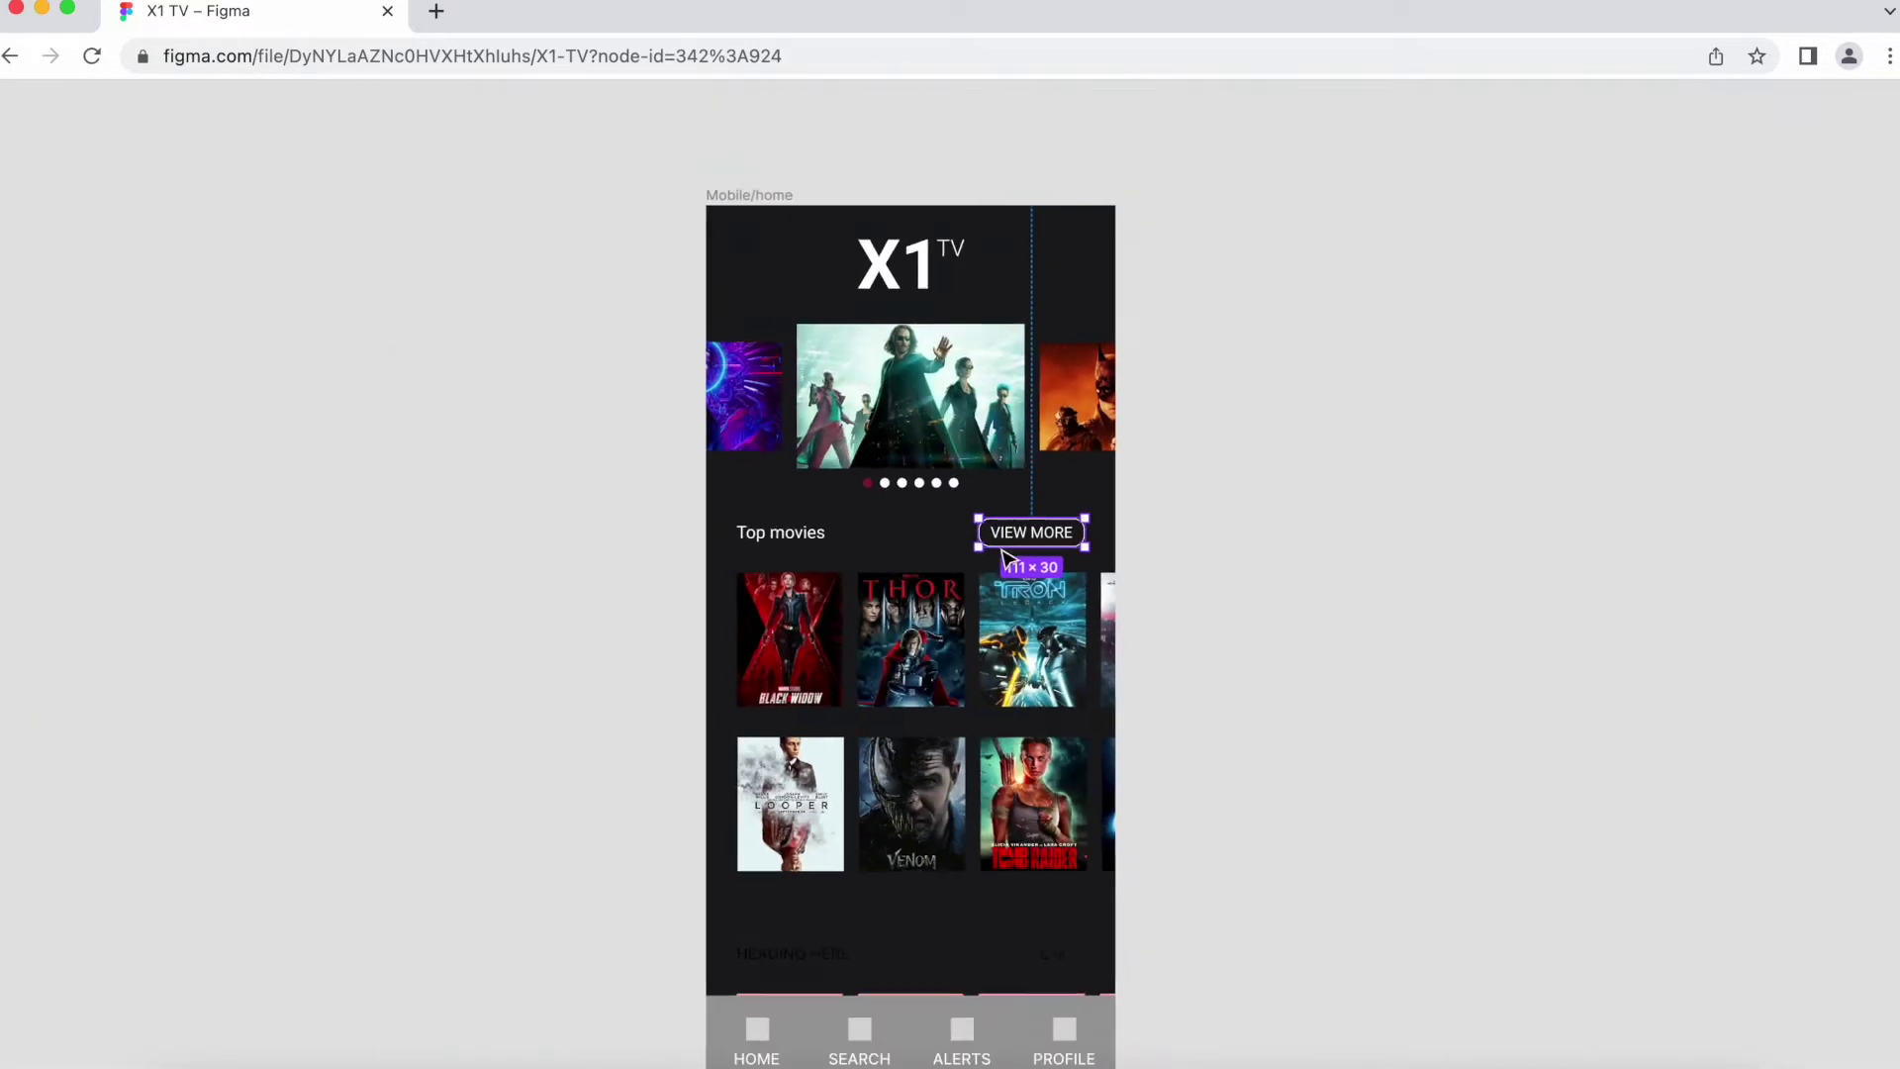
# Step: Group the Top movies heading and poster rows, naming the lower group Trending
pyautogui.scroll(-5, 1227, 540)
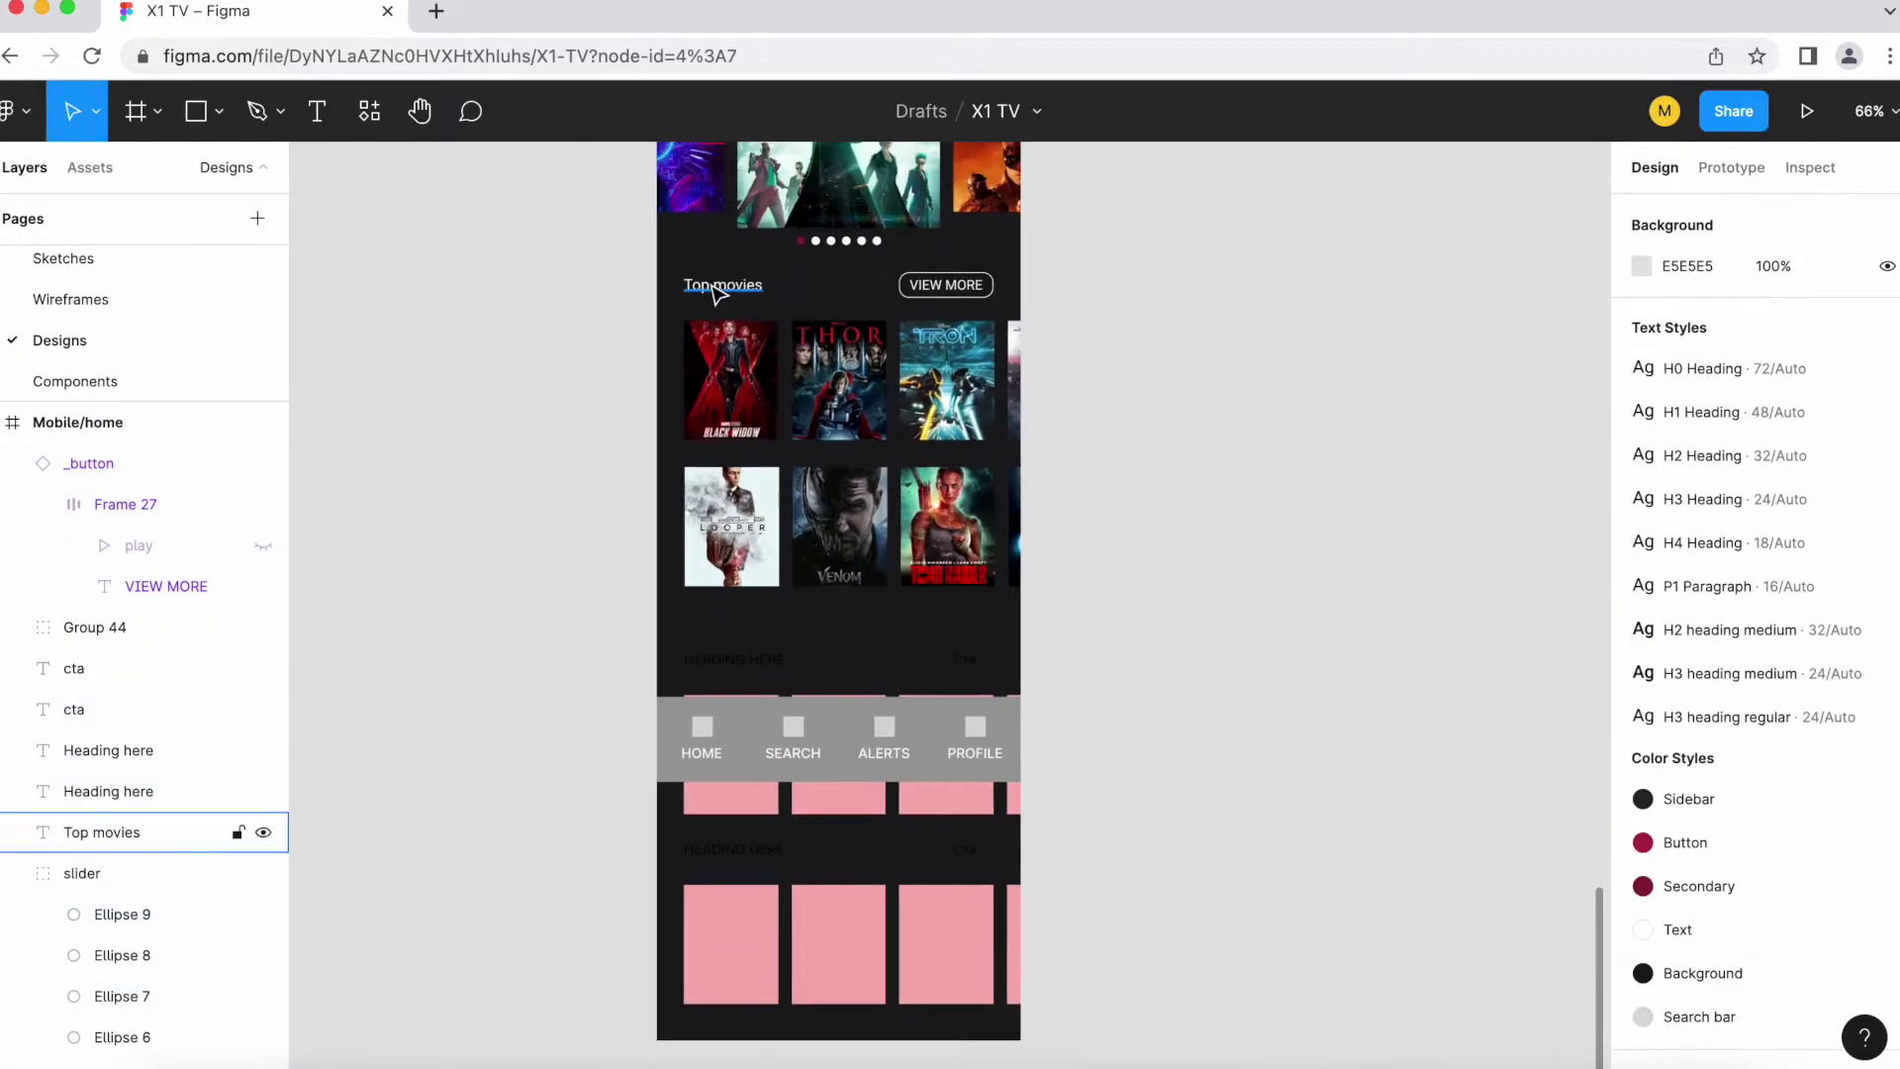
pyautogui.keyDown('shift'); pyautogui.click(839, 446); pyautogui.keyUp('shift')
pyautogui.hotkey('ctrl', 'g')
pyautogui.doubleClick(94, 463)
pyautogui.doubleClick(94, 504)
pyautogui.write('Trending')
pyautogui.press('Return')
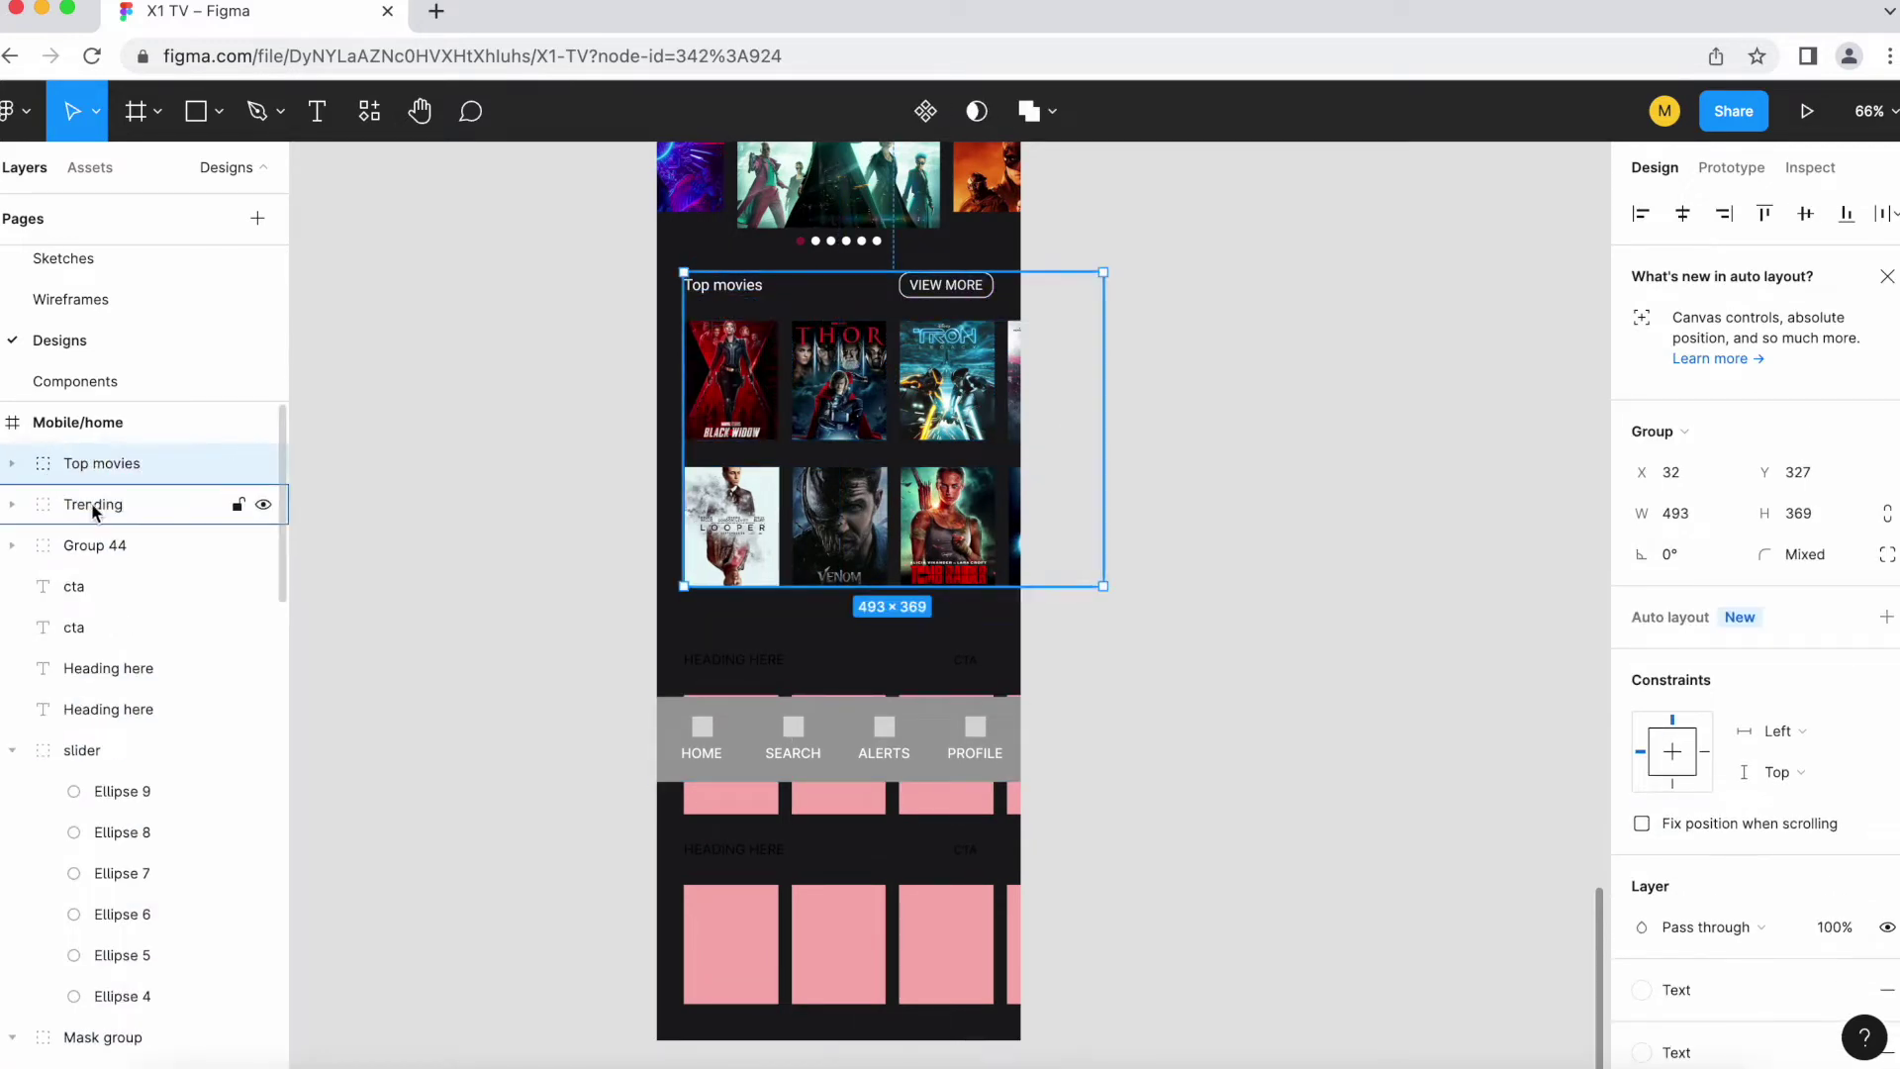
# Step: Delete the placeholder heading, CTA and pink boxes, hide Menu, and duplicate the section below
pyautogui.moveTo(599, 886); pyautogui.dragTo(687, 975)
pyautogui.press('Delete')
pyautogui.click(168, 545)
pyautogui.press('Delete')
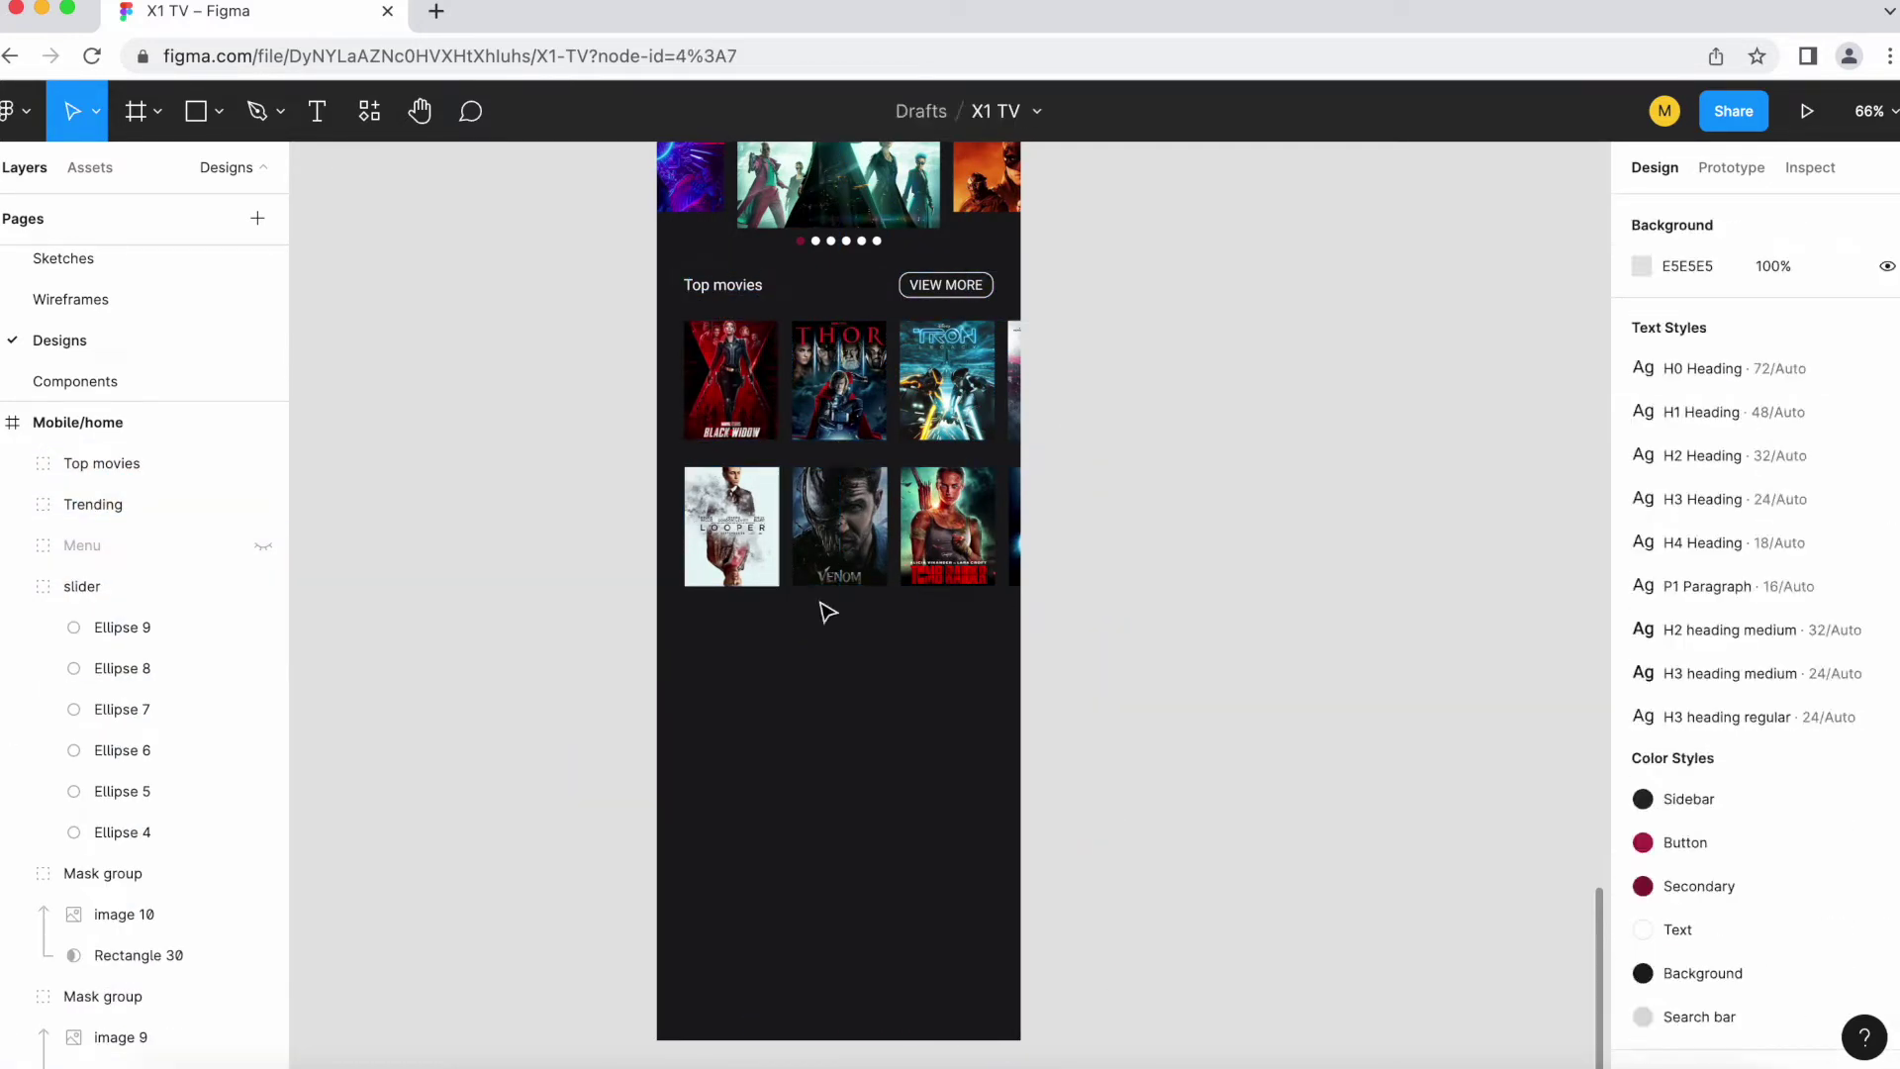
pyautogui.moveTo(749, 379); pyautogui.dragTo(749, 721)
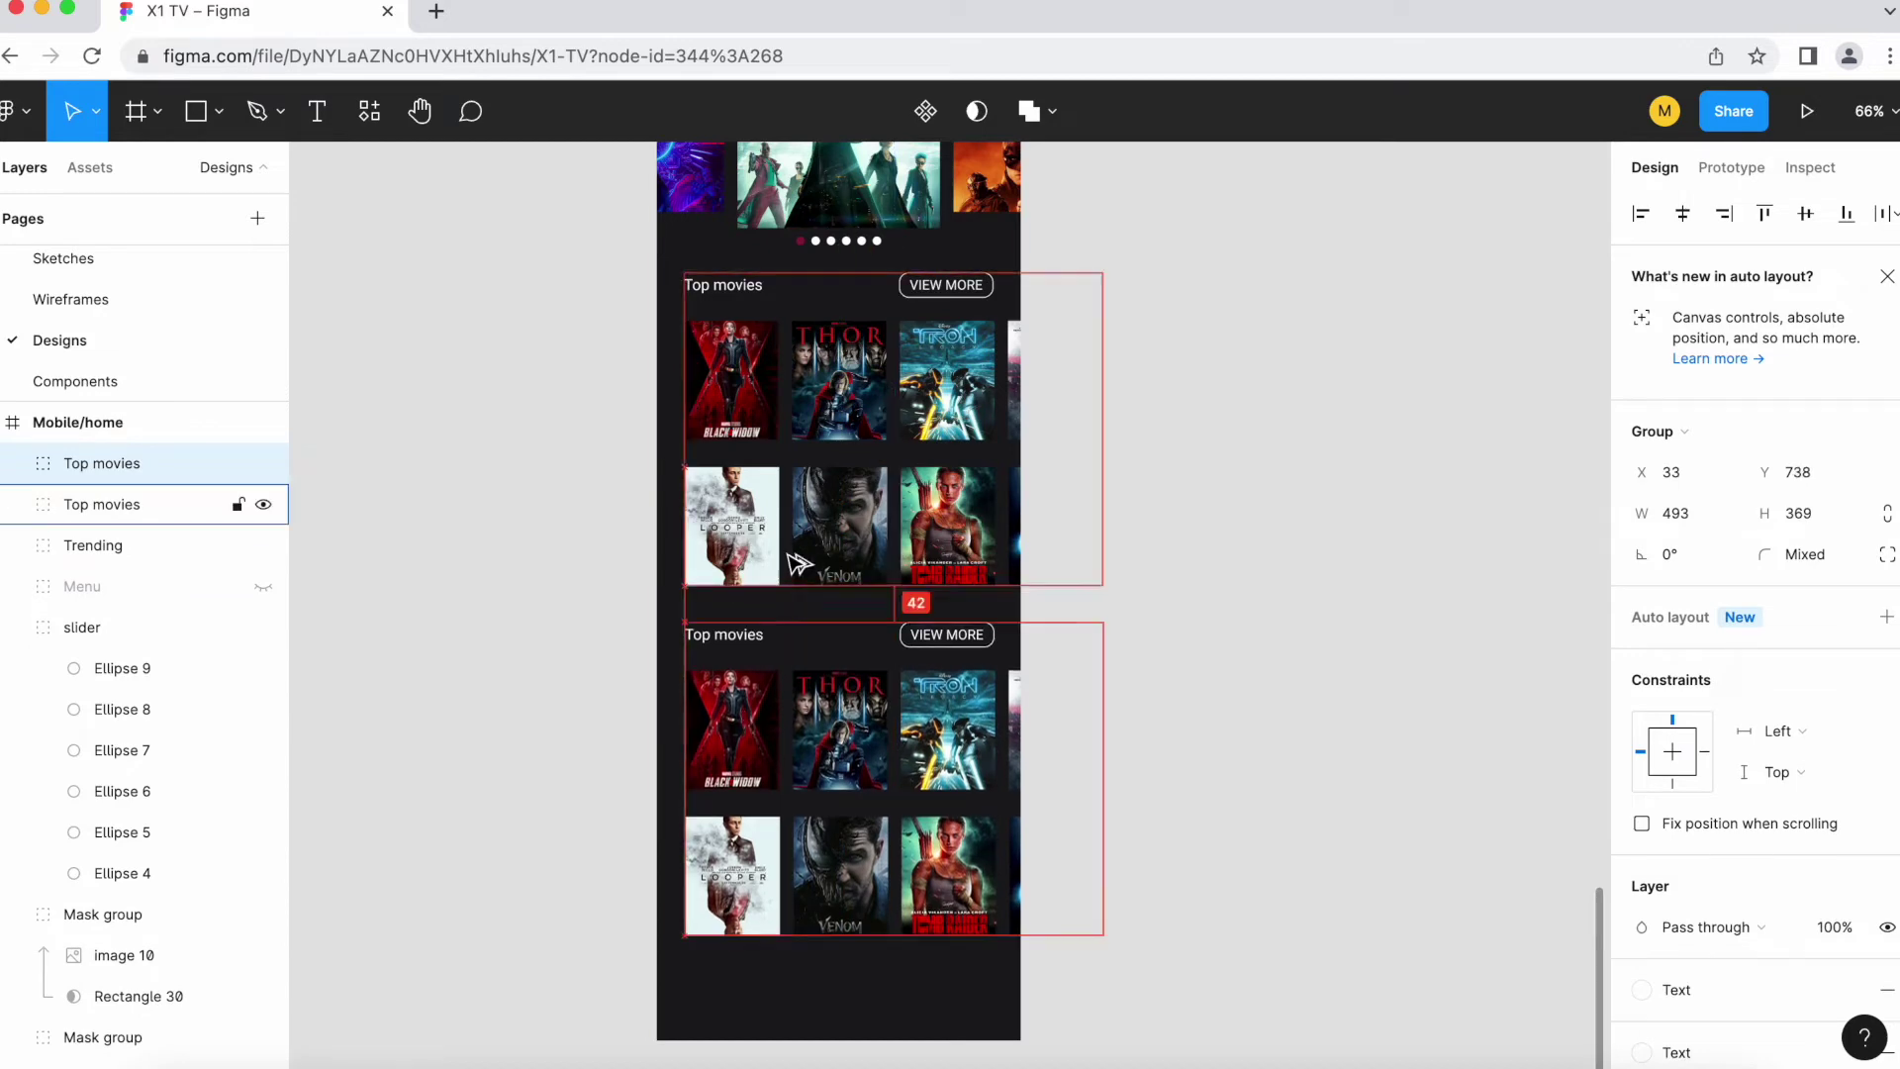
# Step: Retitle the copied section's heading to 'Trending'
pyautogui.scroll(5, 794, 564)
pyautogui.scroll(-2, 692, 693)
pyautogui.doubleClick(614, 691)
pyautogui.write('Trending')
pyautogui.press('Escape')
# Step: Fill the upper Trending row with Witcher, Spider-Man and Avengers posters, adjusting the Avengers artwork
pyautogui.scroll(-3, 388, 606)
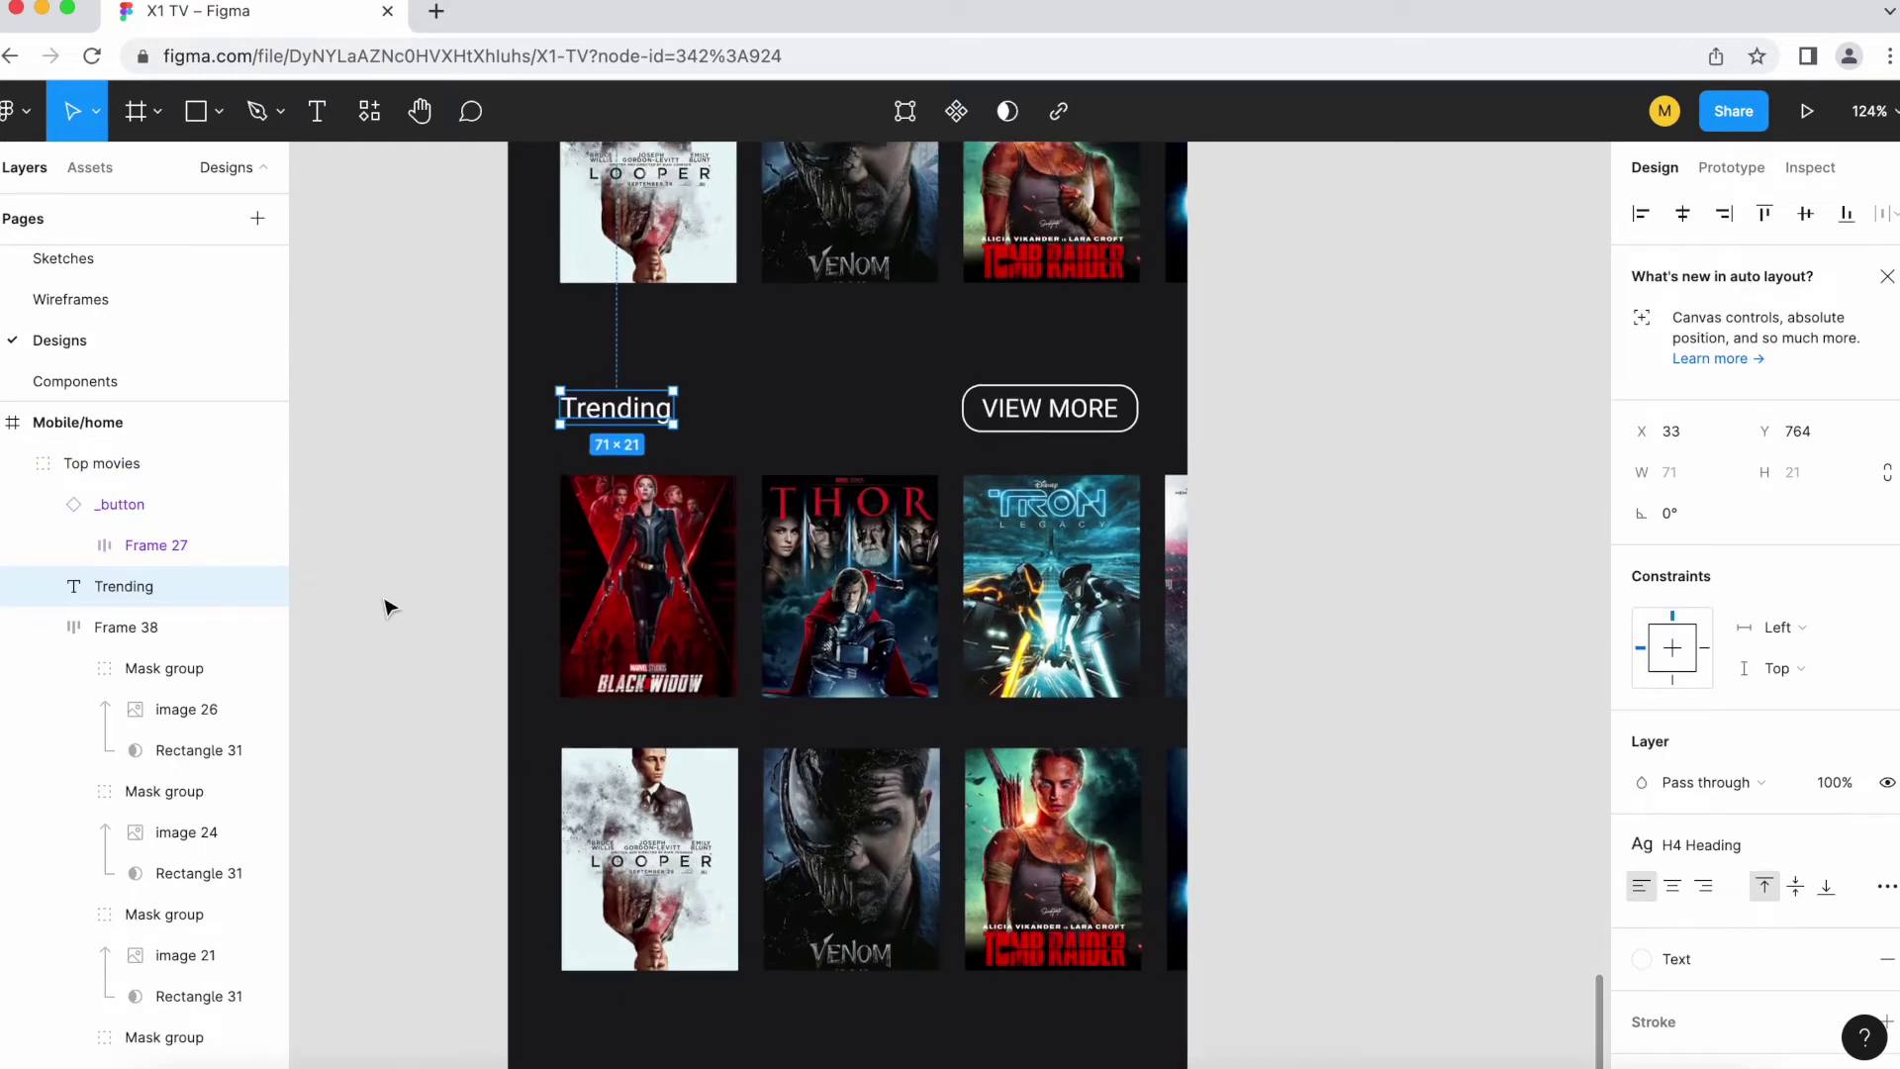
pyautogui.scroll(-1, 387, 605)
pyautogui.hotkey('ctrl', 'v')
pyautogui.press('Escape')
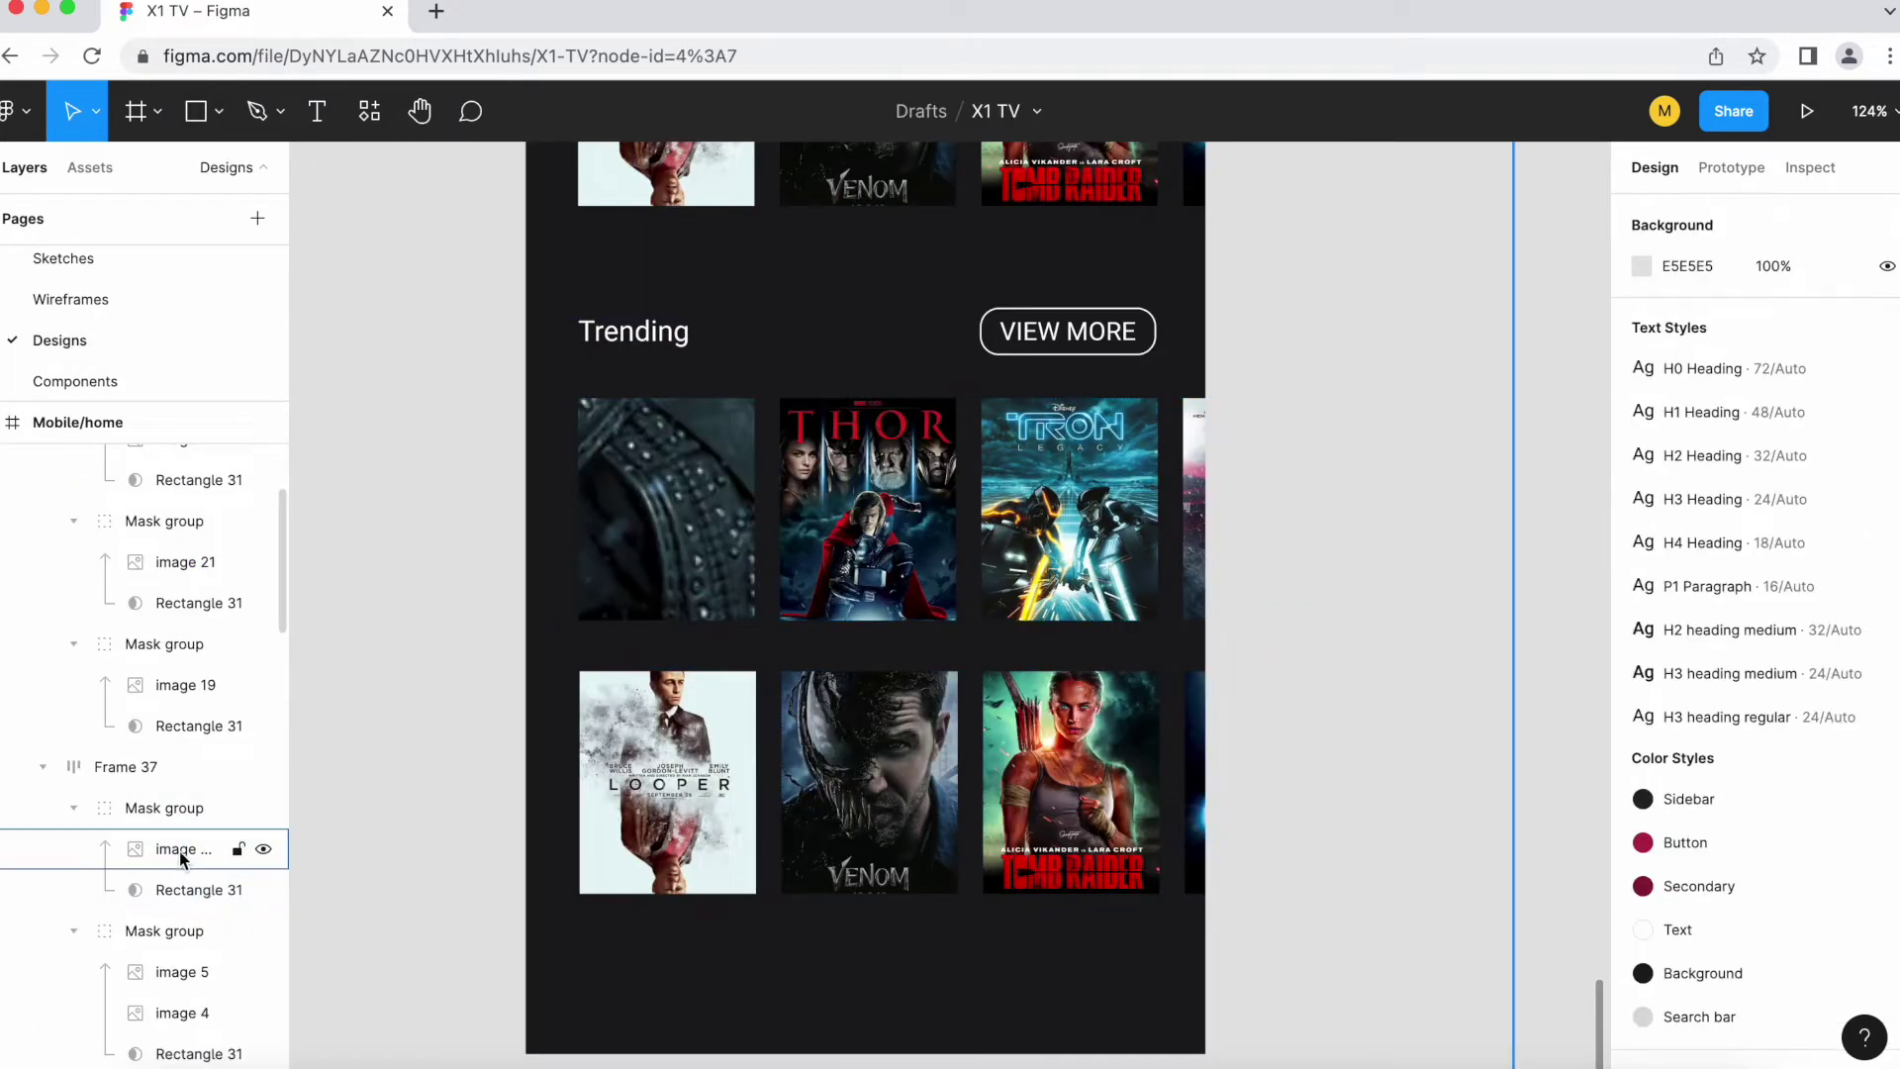
pyautogui.click(181, 857)
pyautogui.hotkey('shift', '2')
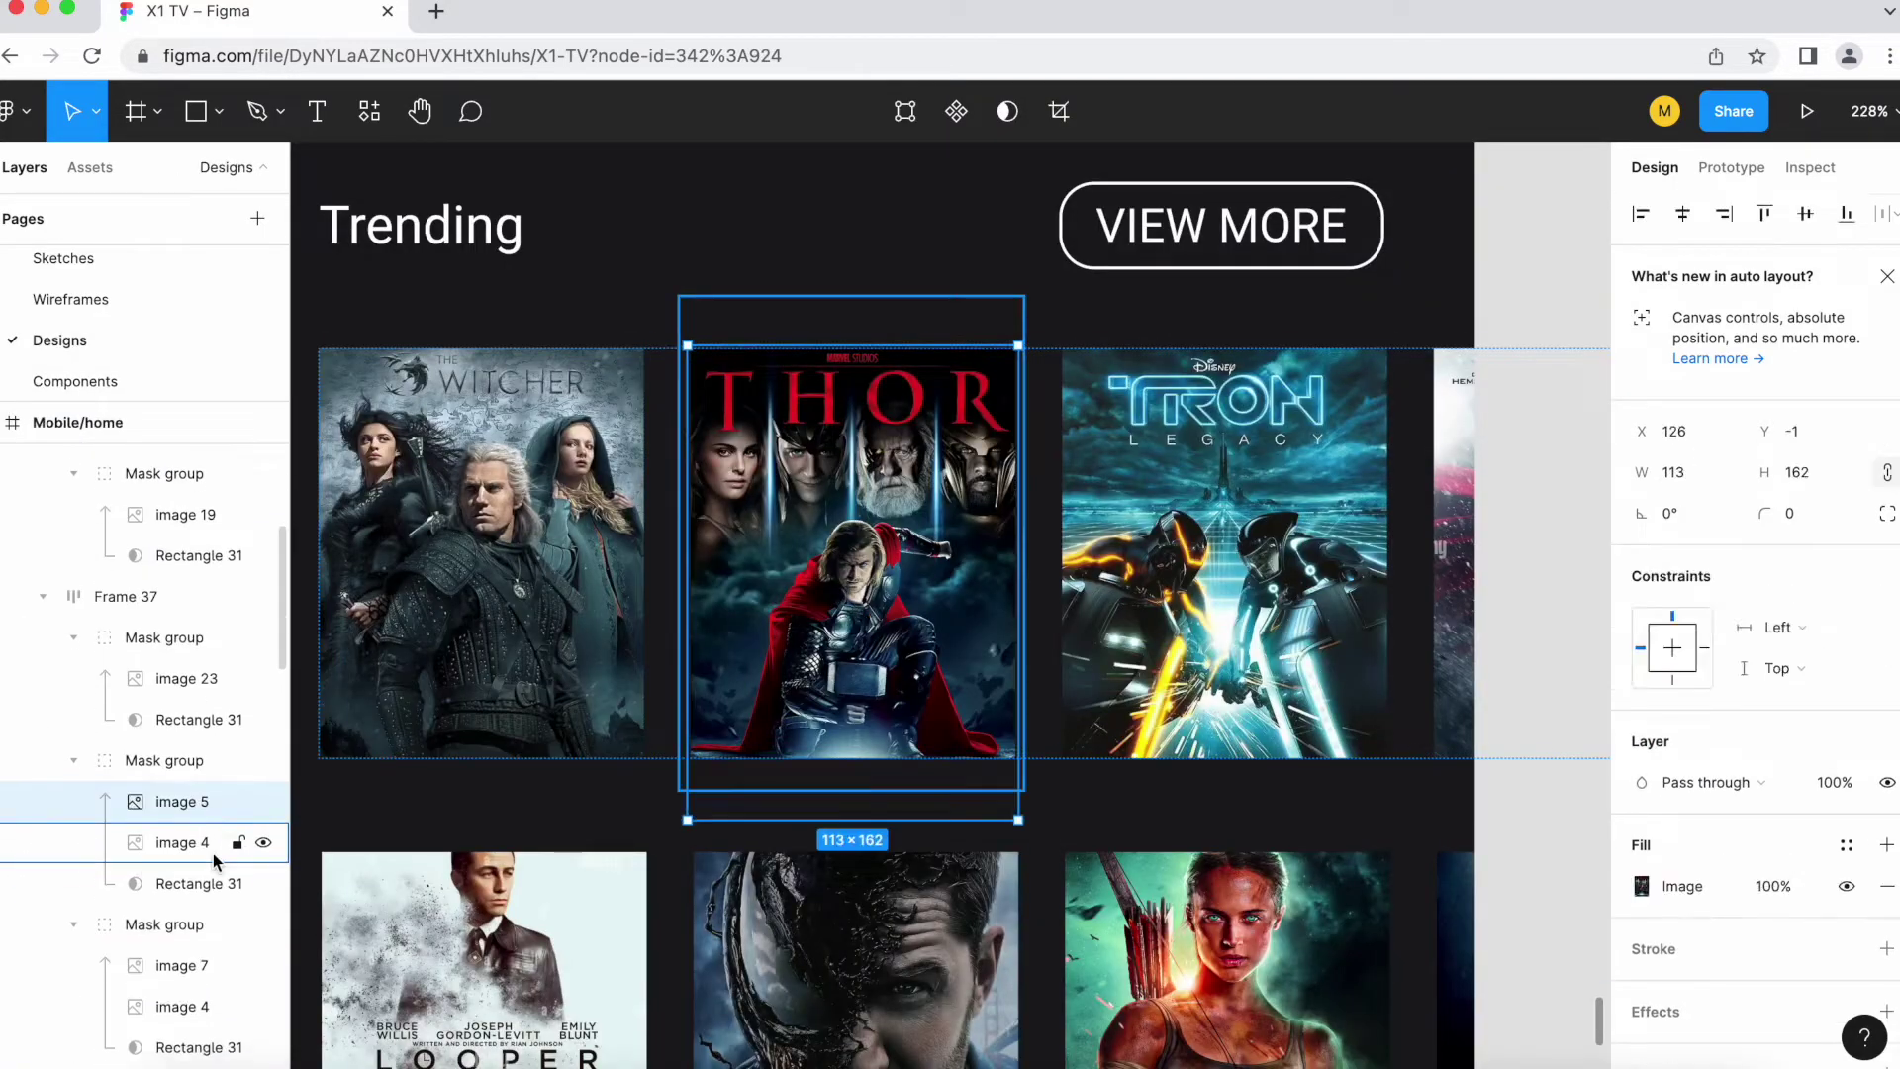
pyautogui.hotkey('ctrl', 'v')
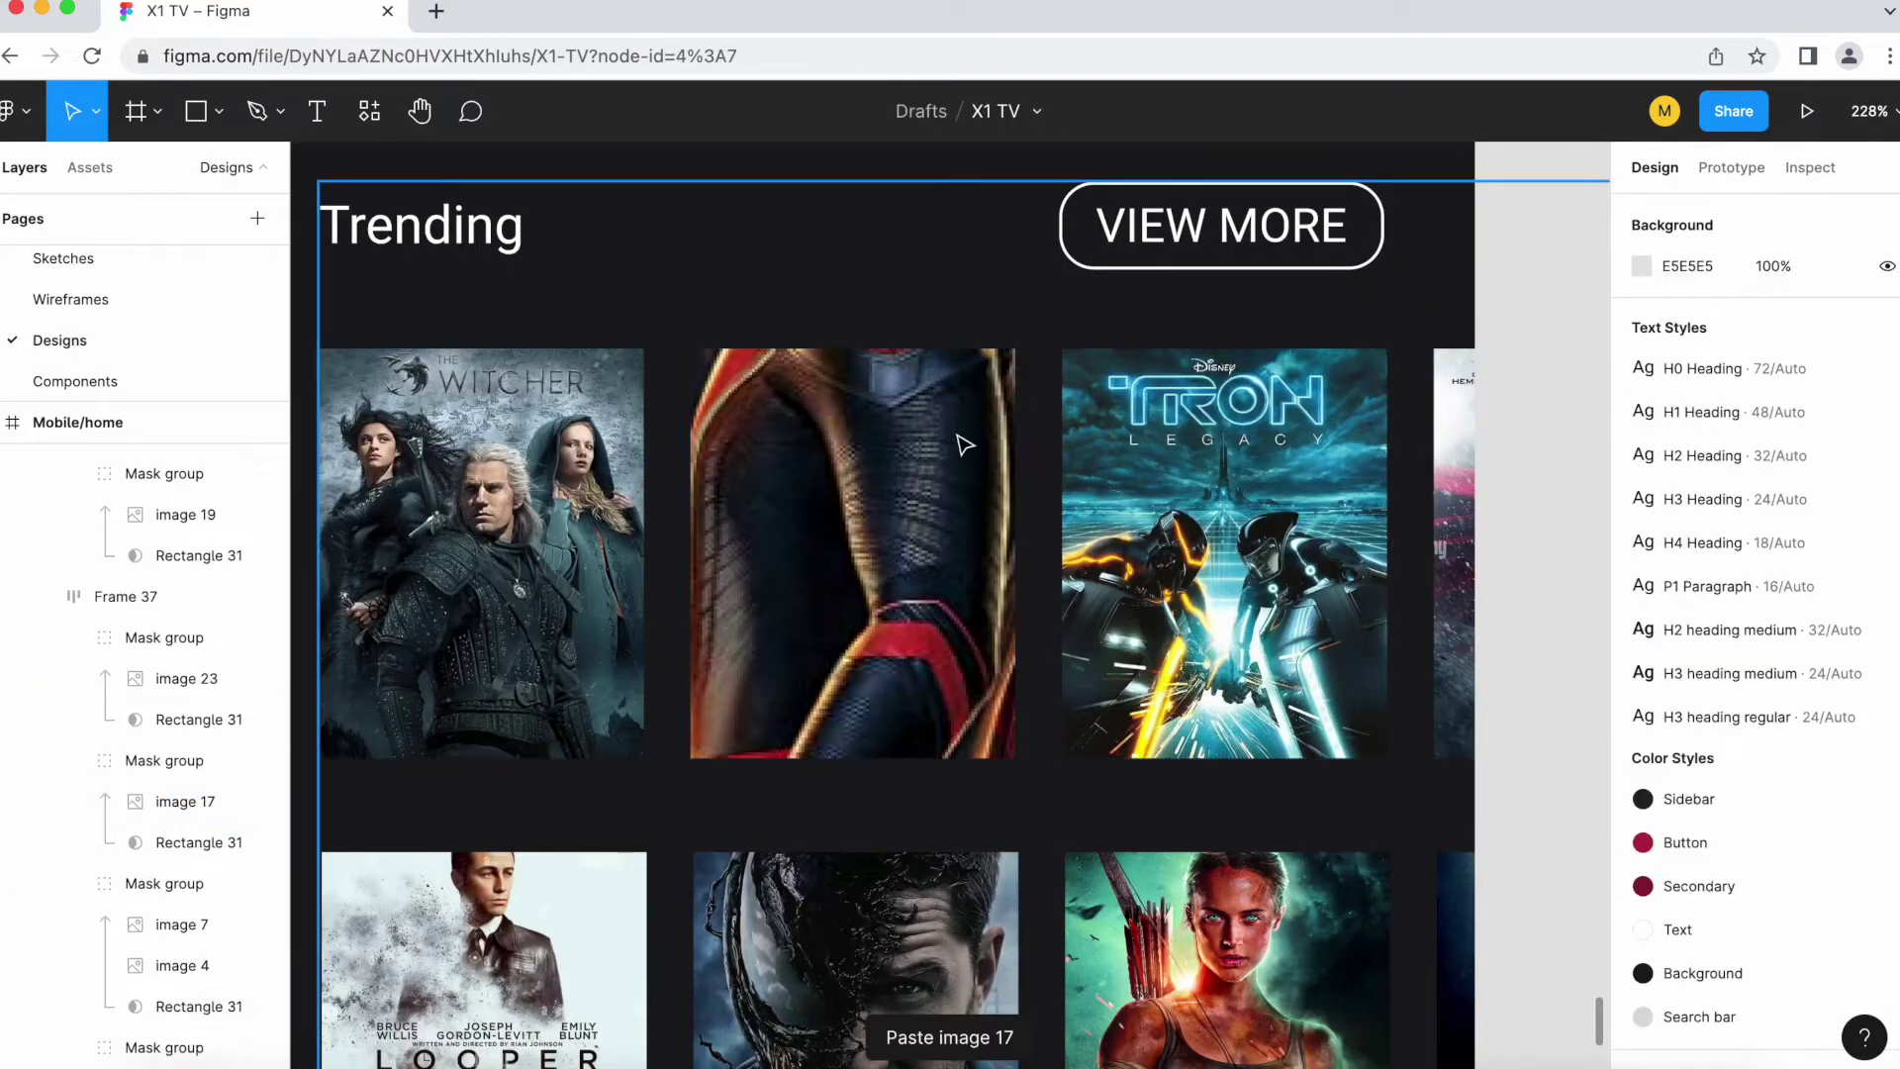
pyautogui.click(181, 970)
pyautogui.hotkey('shift', '2')
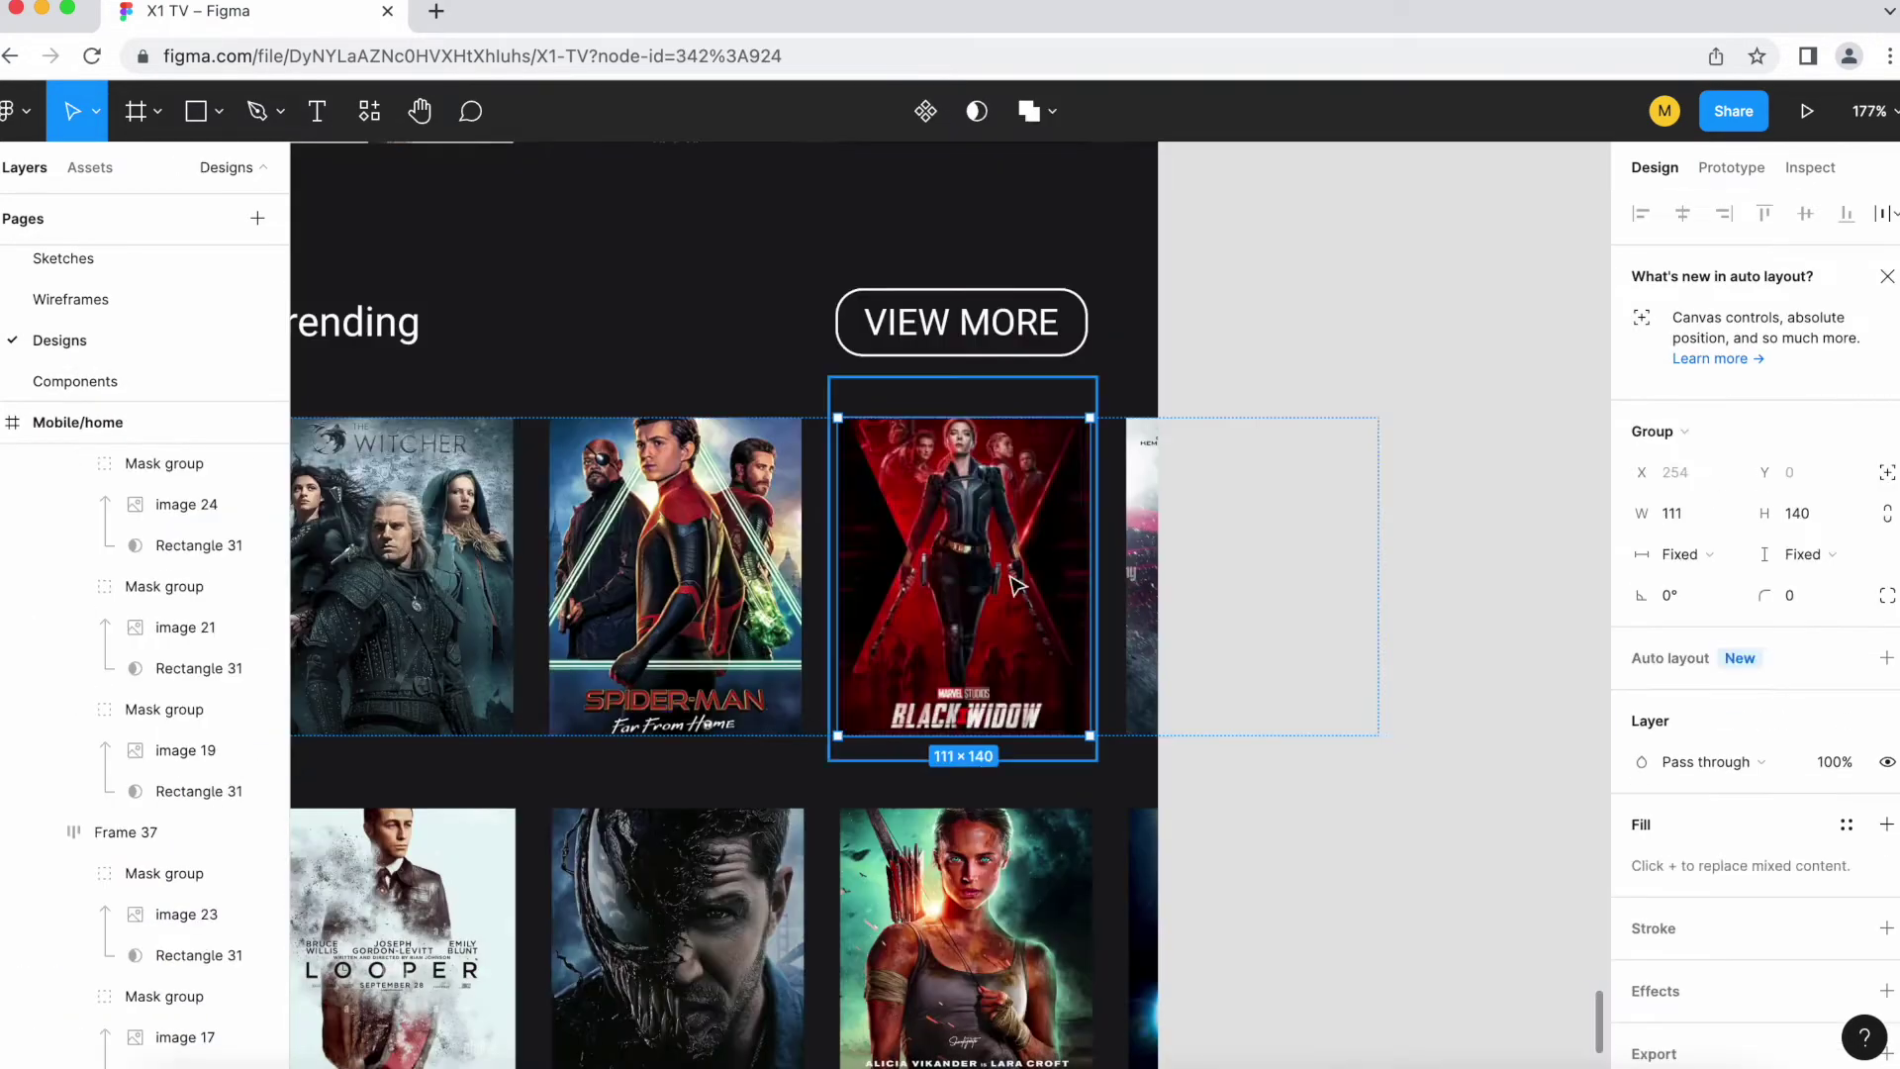
pyautogui.hotkey('ctrl', 'v')
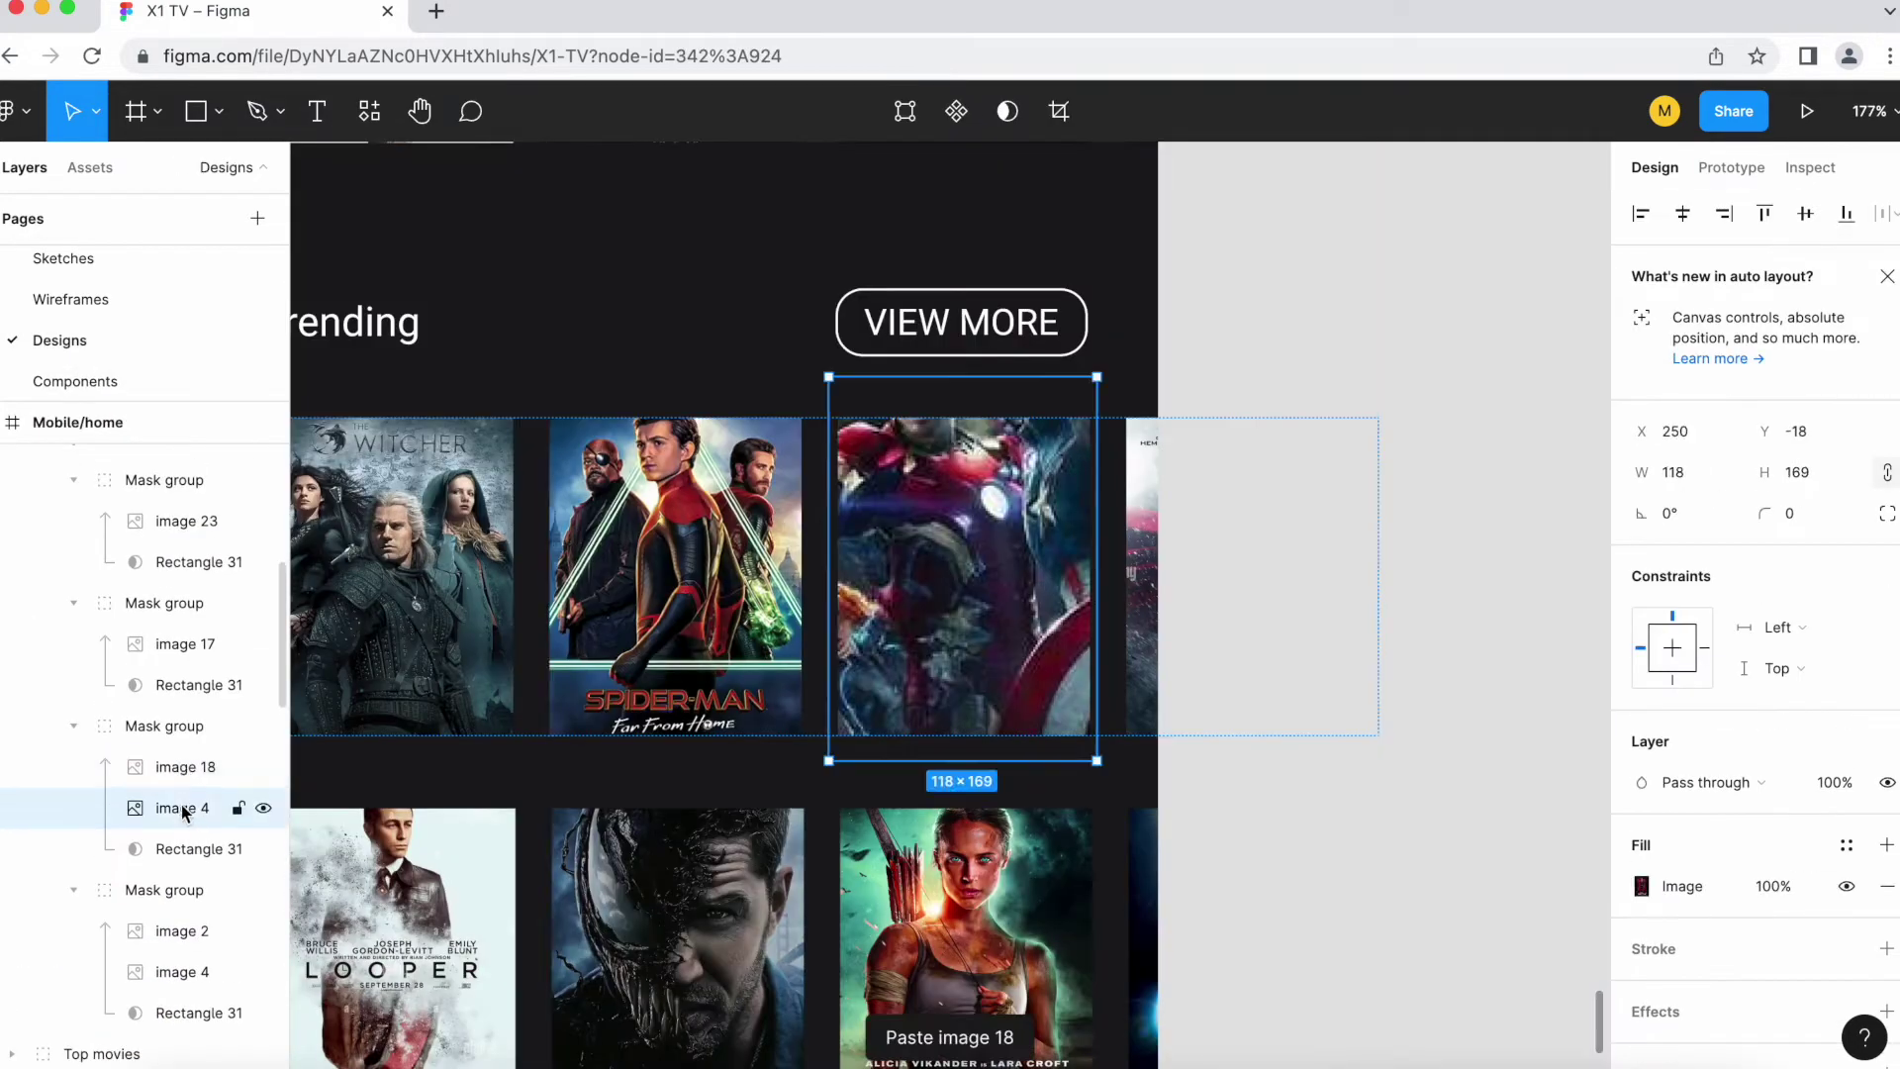
pyautogui.hotkey('shift', '2')
pyautogui.moveTo(732, 541); pyautogui.dragTo(733, 569)
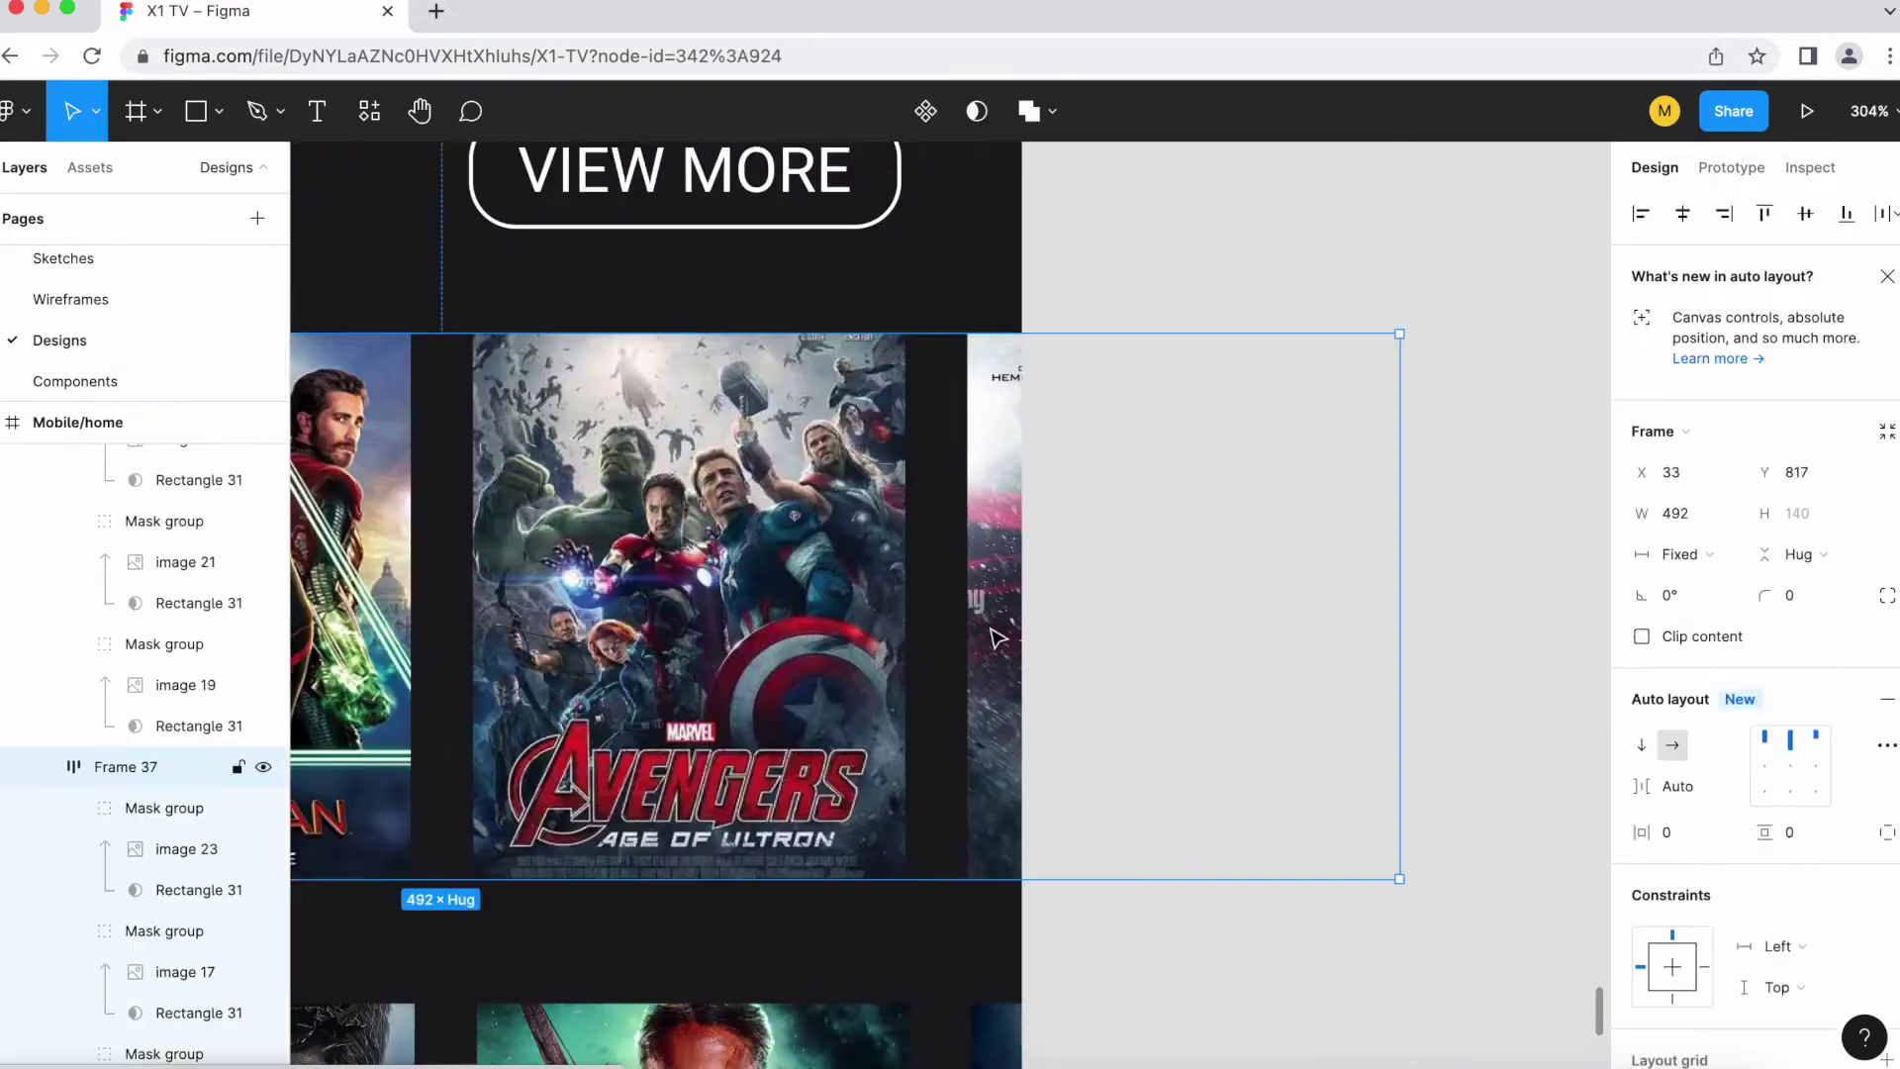
# Step: Fill the lower Trending row with Blade Runner, Civil War and John Wick posters
pyautogui.hotkey('ctrl', 'v')
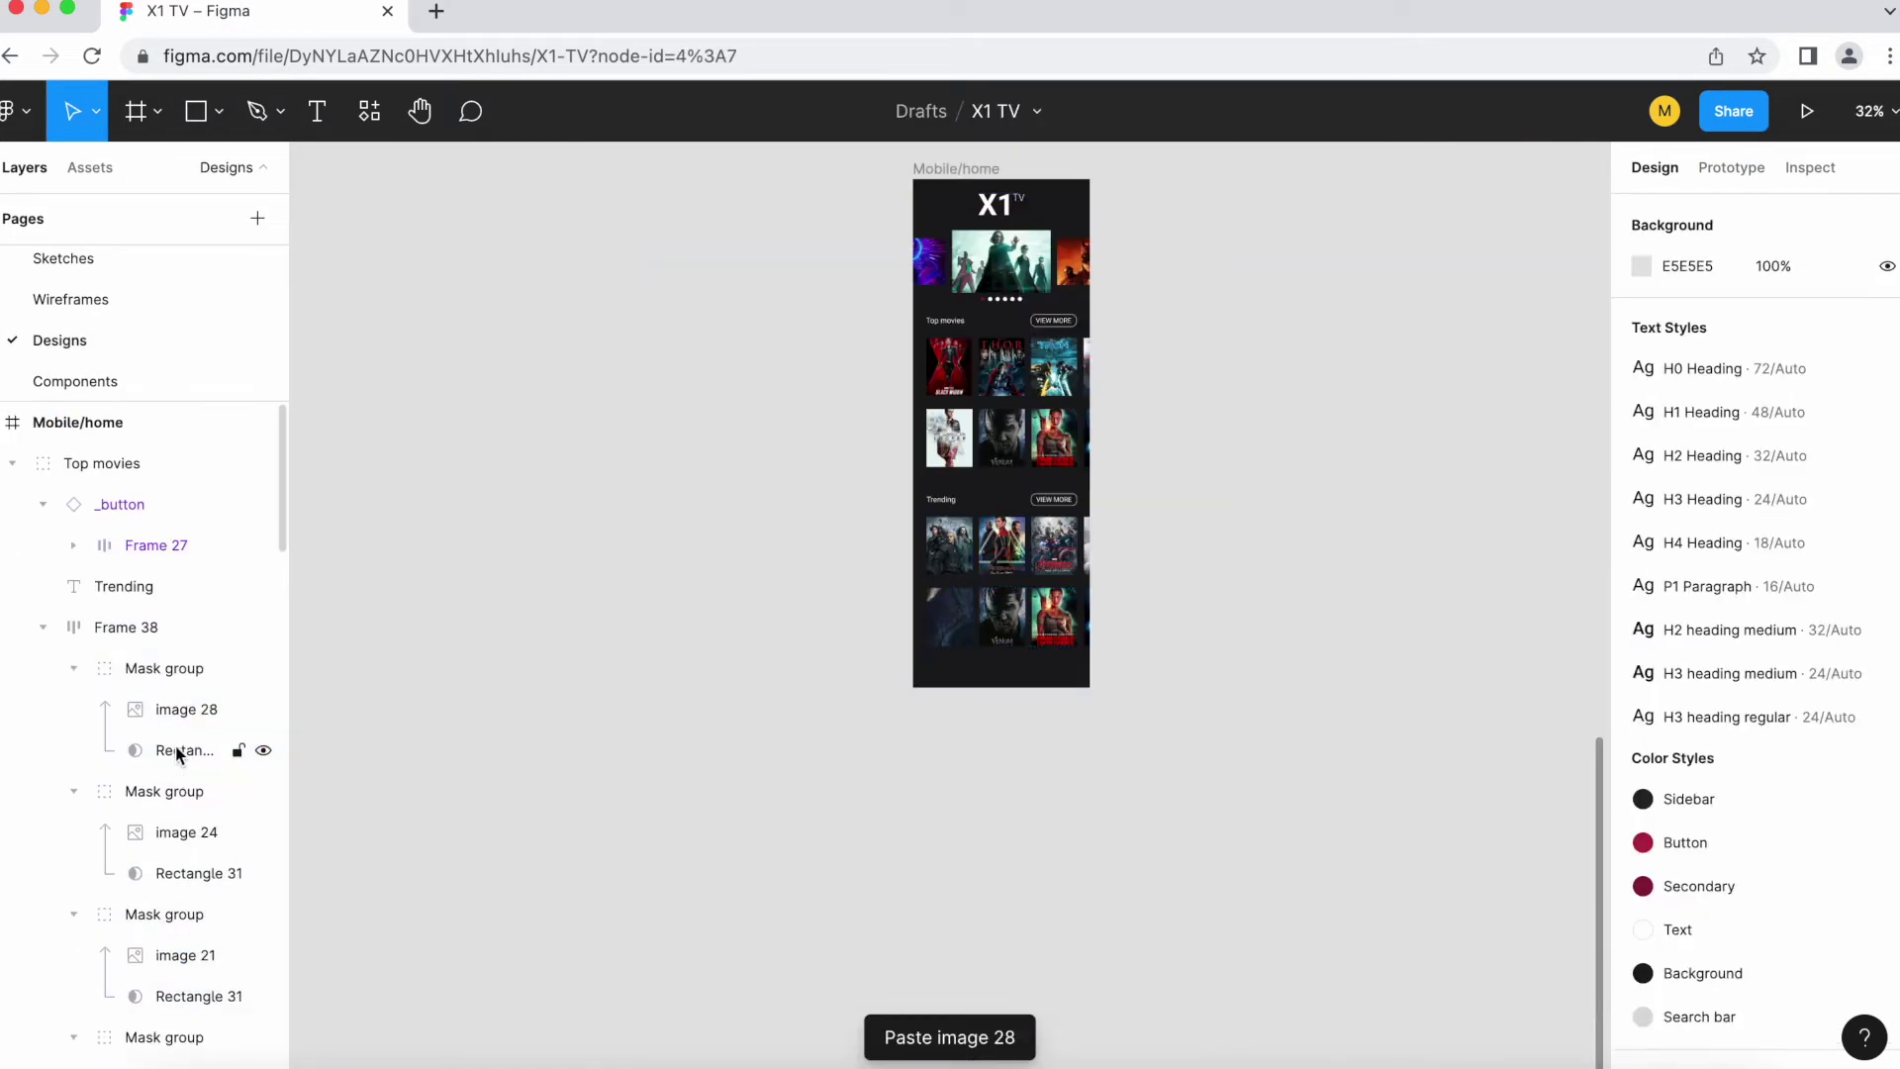
pyautogui.click(186, 708)
pyautogui.hotkey('shift', '2')
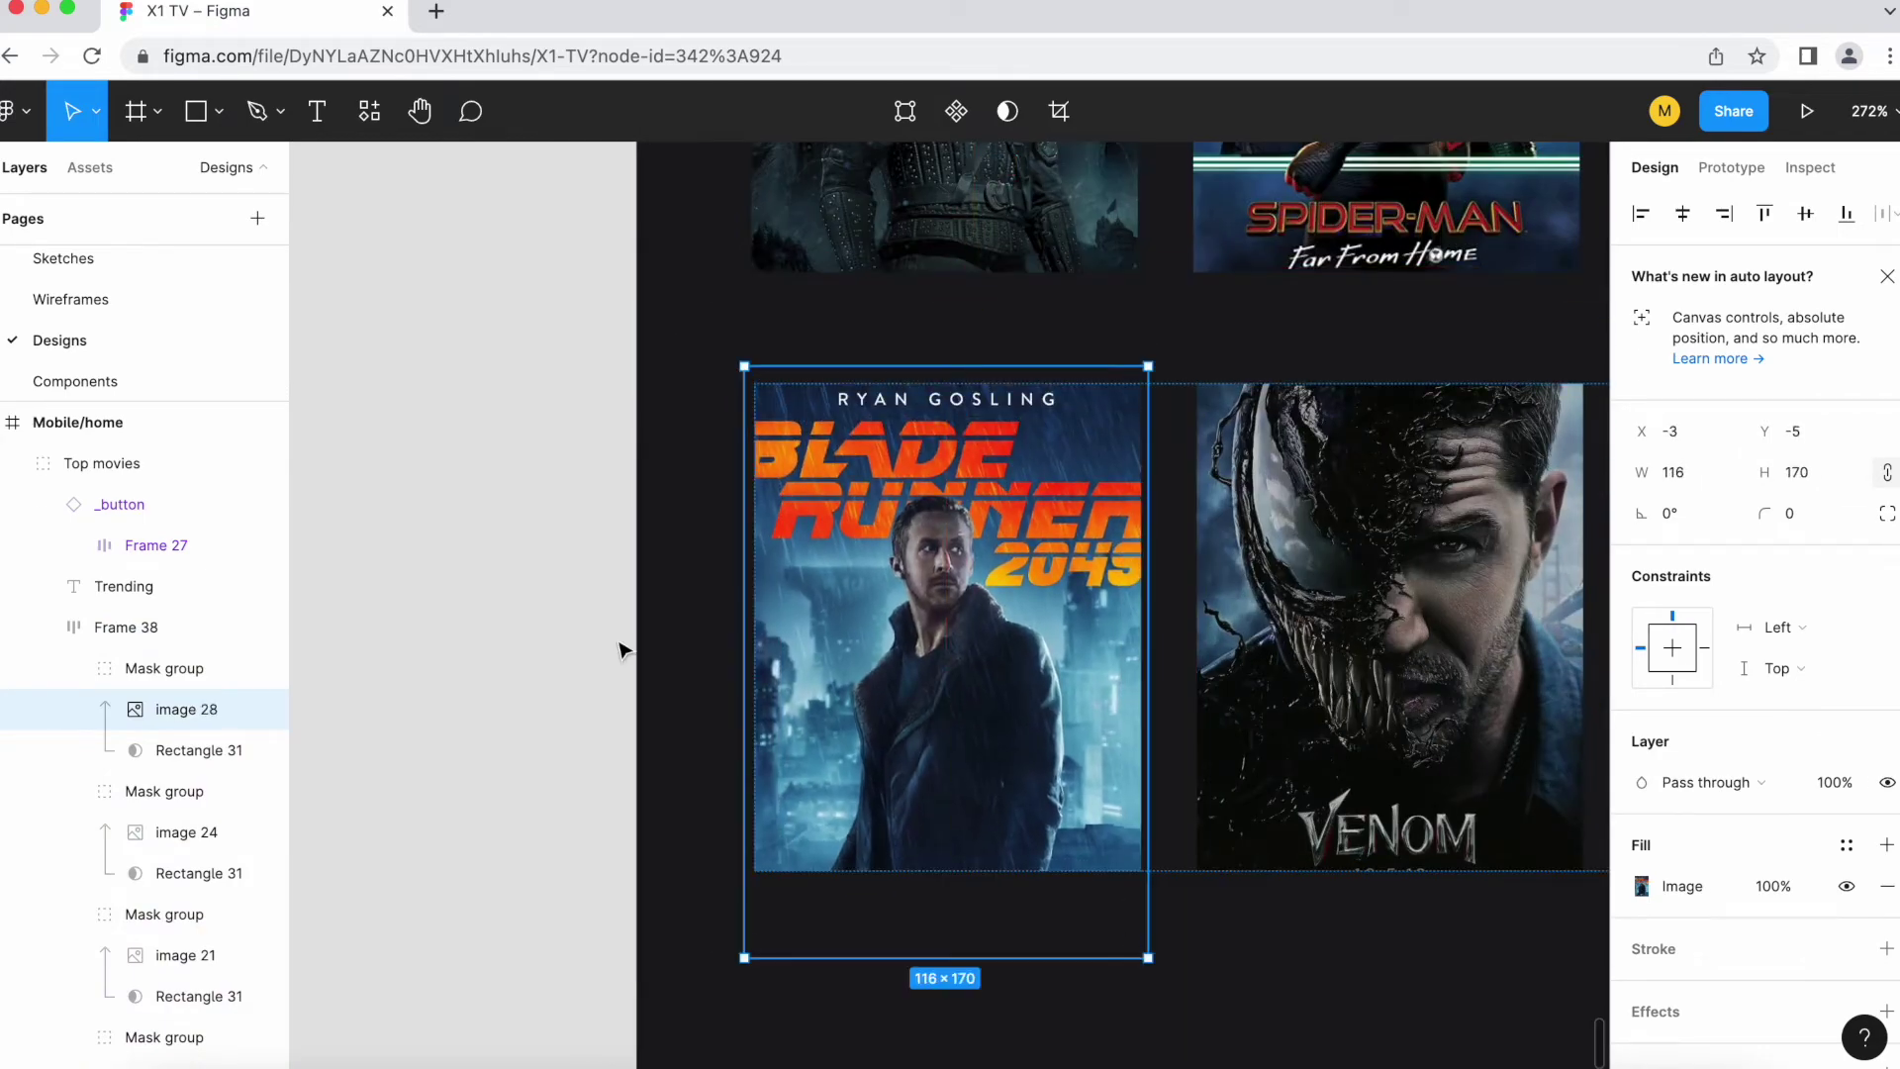
pyautogui.hotkey('ctrl', 'v')
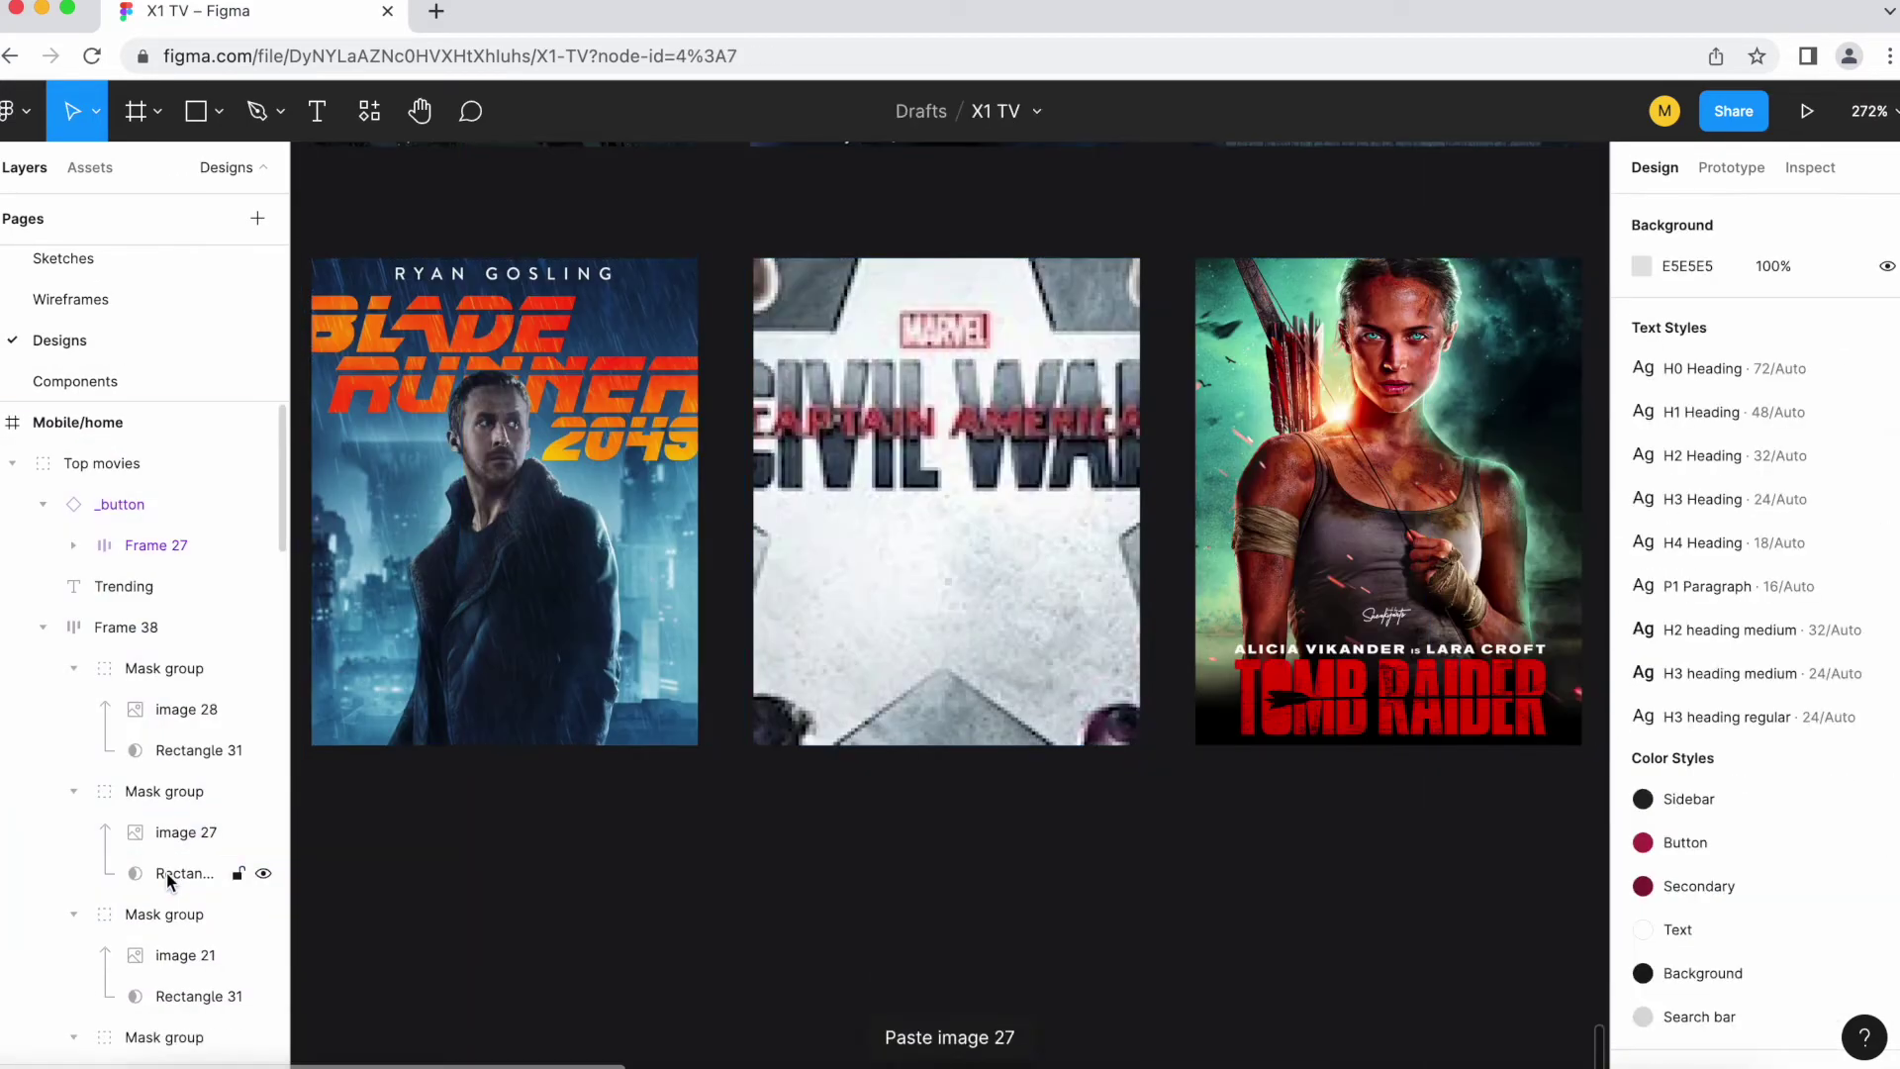
pyautogui.hotkey('shift', '2')
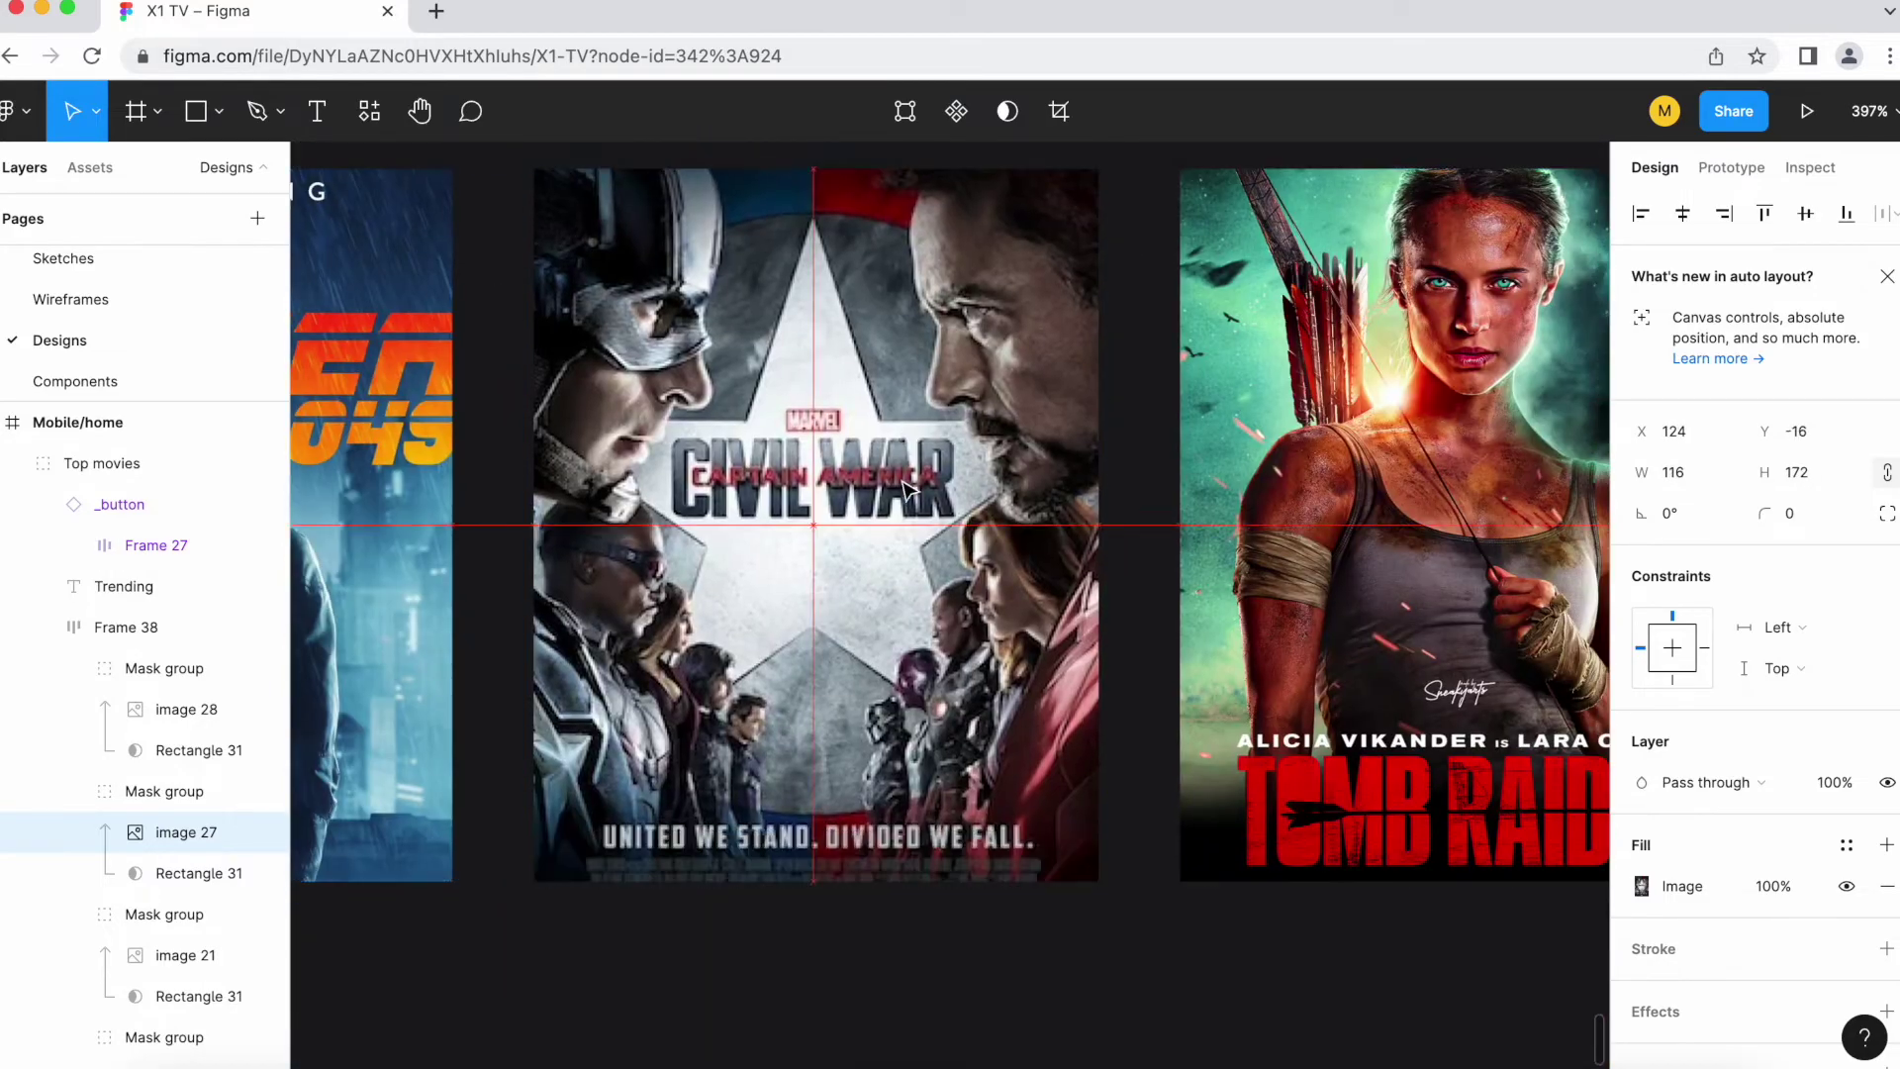
pyautogui.click(96, 381)
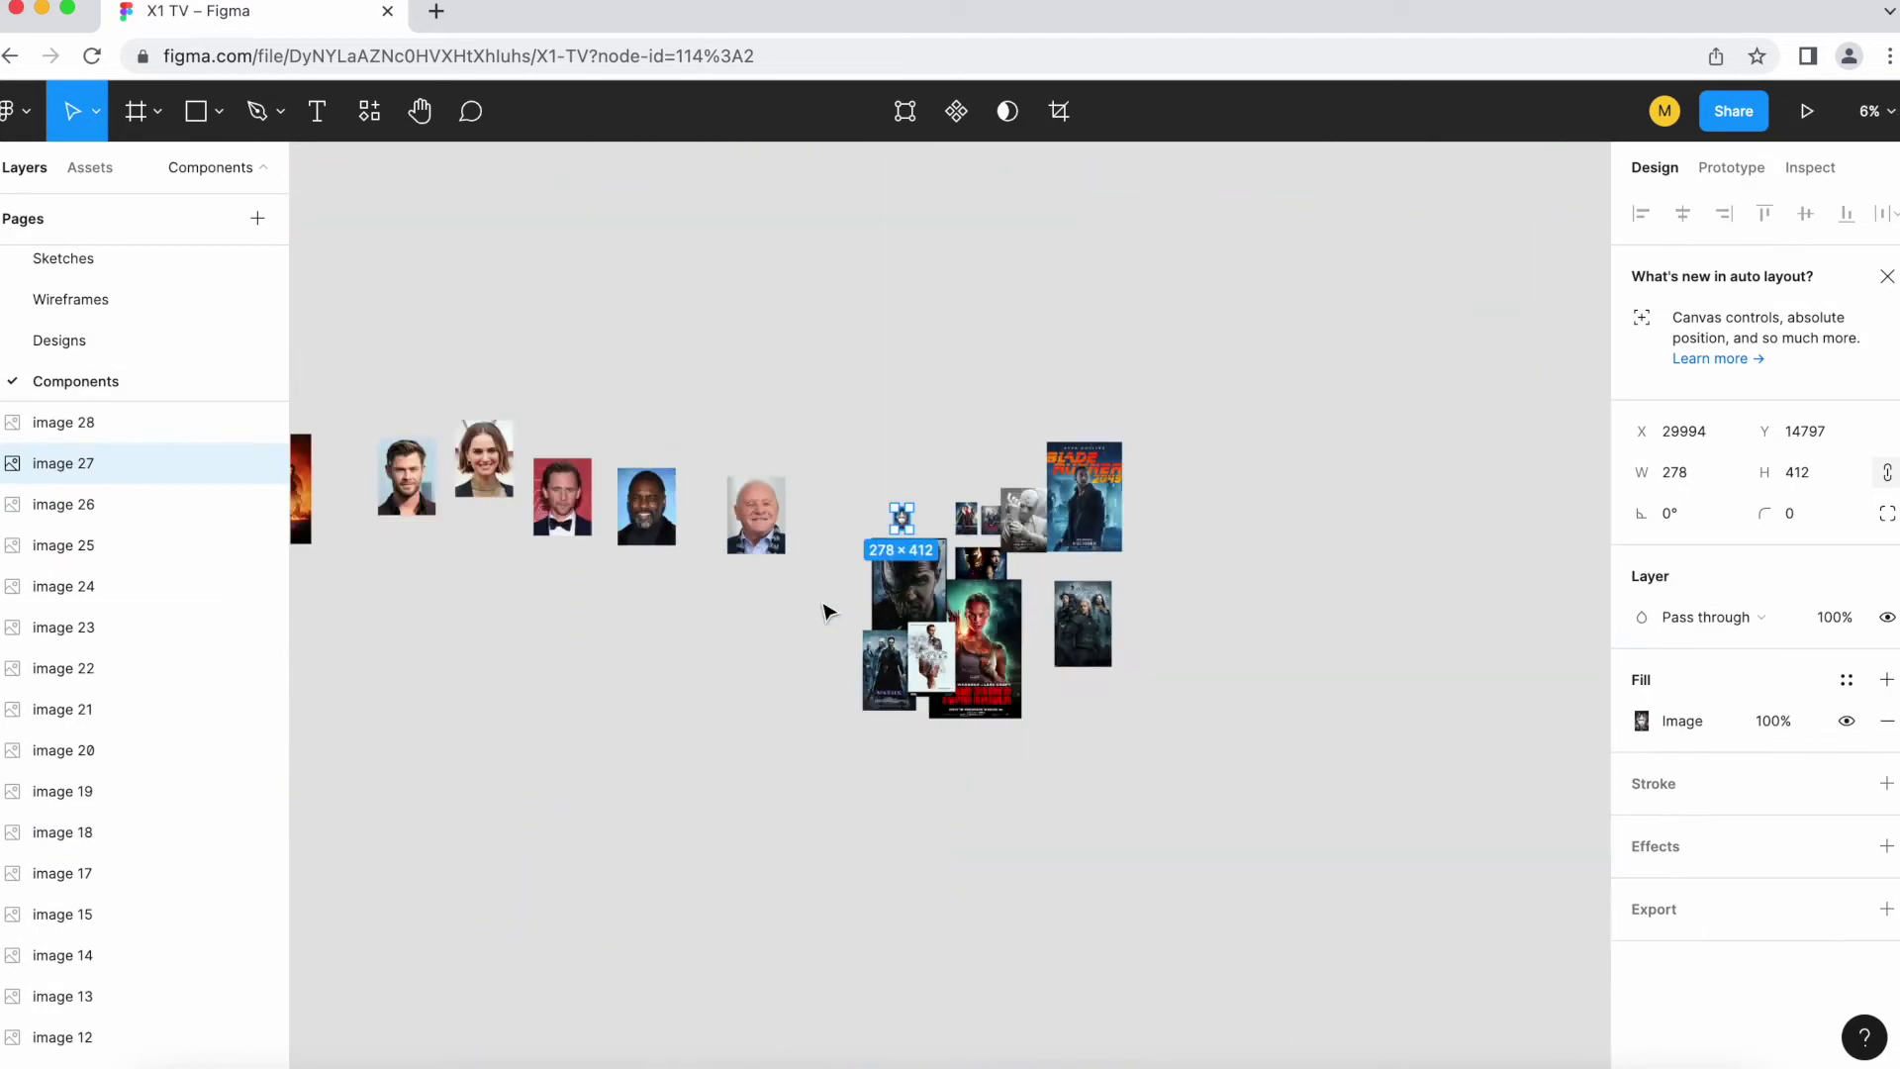
pyautogui.hotkey('ctrl', 'v')
pyautogui.hotkey('shift', '2')
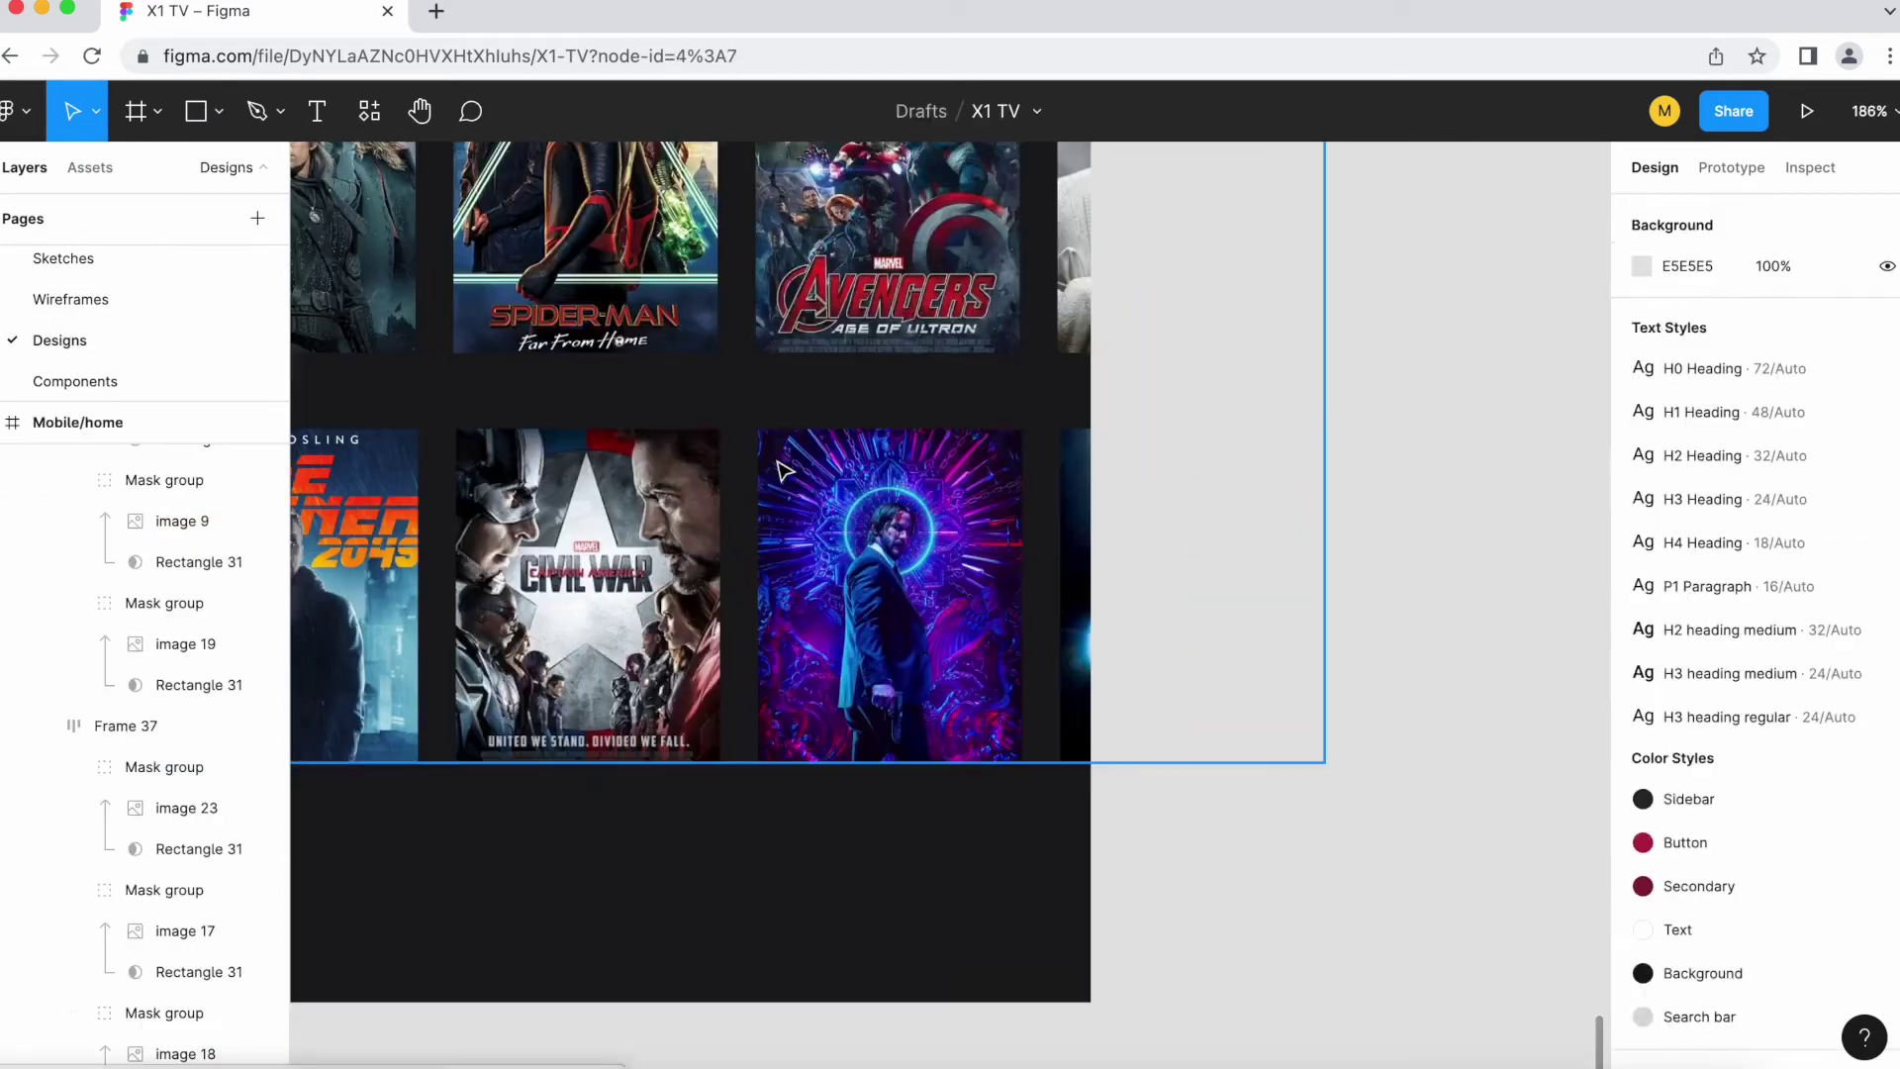
pyautogui.hotkey('ctrl', 'v')
pyautogui.hotkey('shift', '2')
pyautogui.press('Escape')
pyautogui.click(125, 725)
# Step: Rename the two section groups in Layers to 'Top movies' and 'Trending'
pyautogui.click(101, 463)
pyautogui.click(124, 586)
pyautogui.click(42, 504)
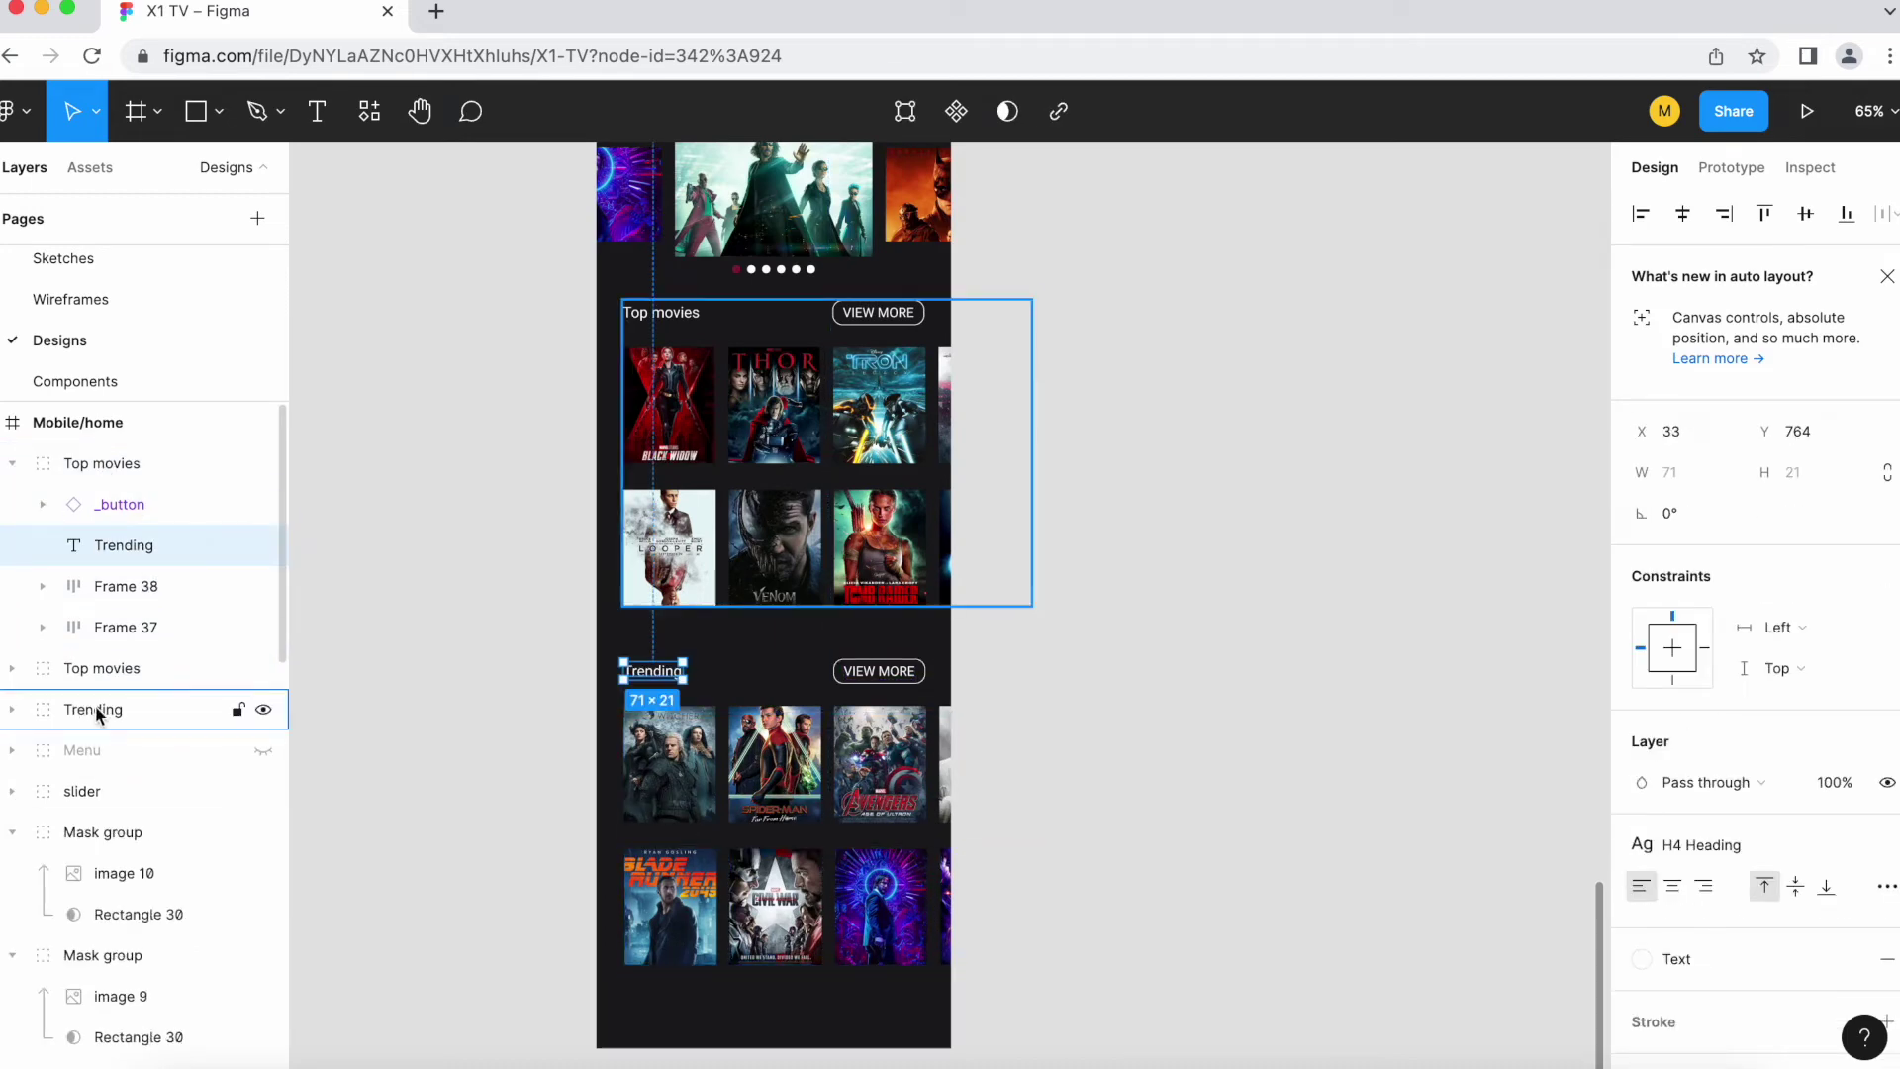
pyautogui.doubleClick(94, 710)
pyautogui.write('Top movies')
pyautogui.doubleClick(93, 463)
pyautogui.write('Trending')
# Step: Unhide the Menu layer and move it to the top of the layer list
pyautogui.click(12, 463)
pyautogui.click(98, 586)
pyautogui.hotkey('ctrl', 'shift', 'h')
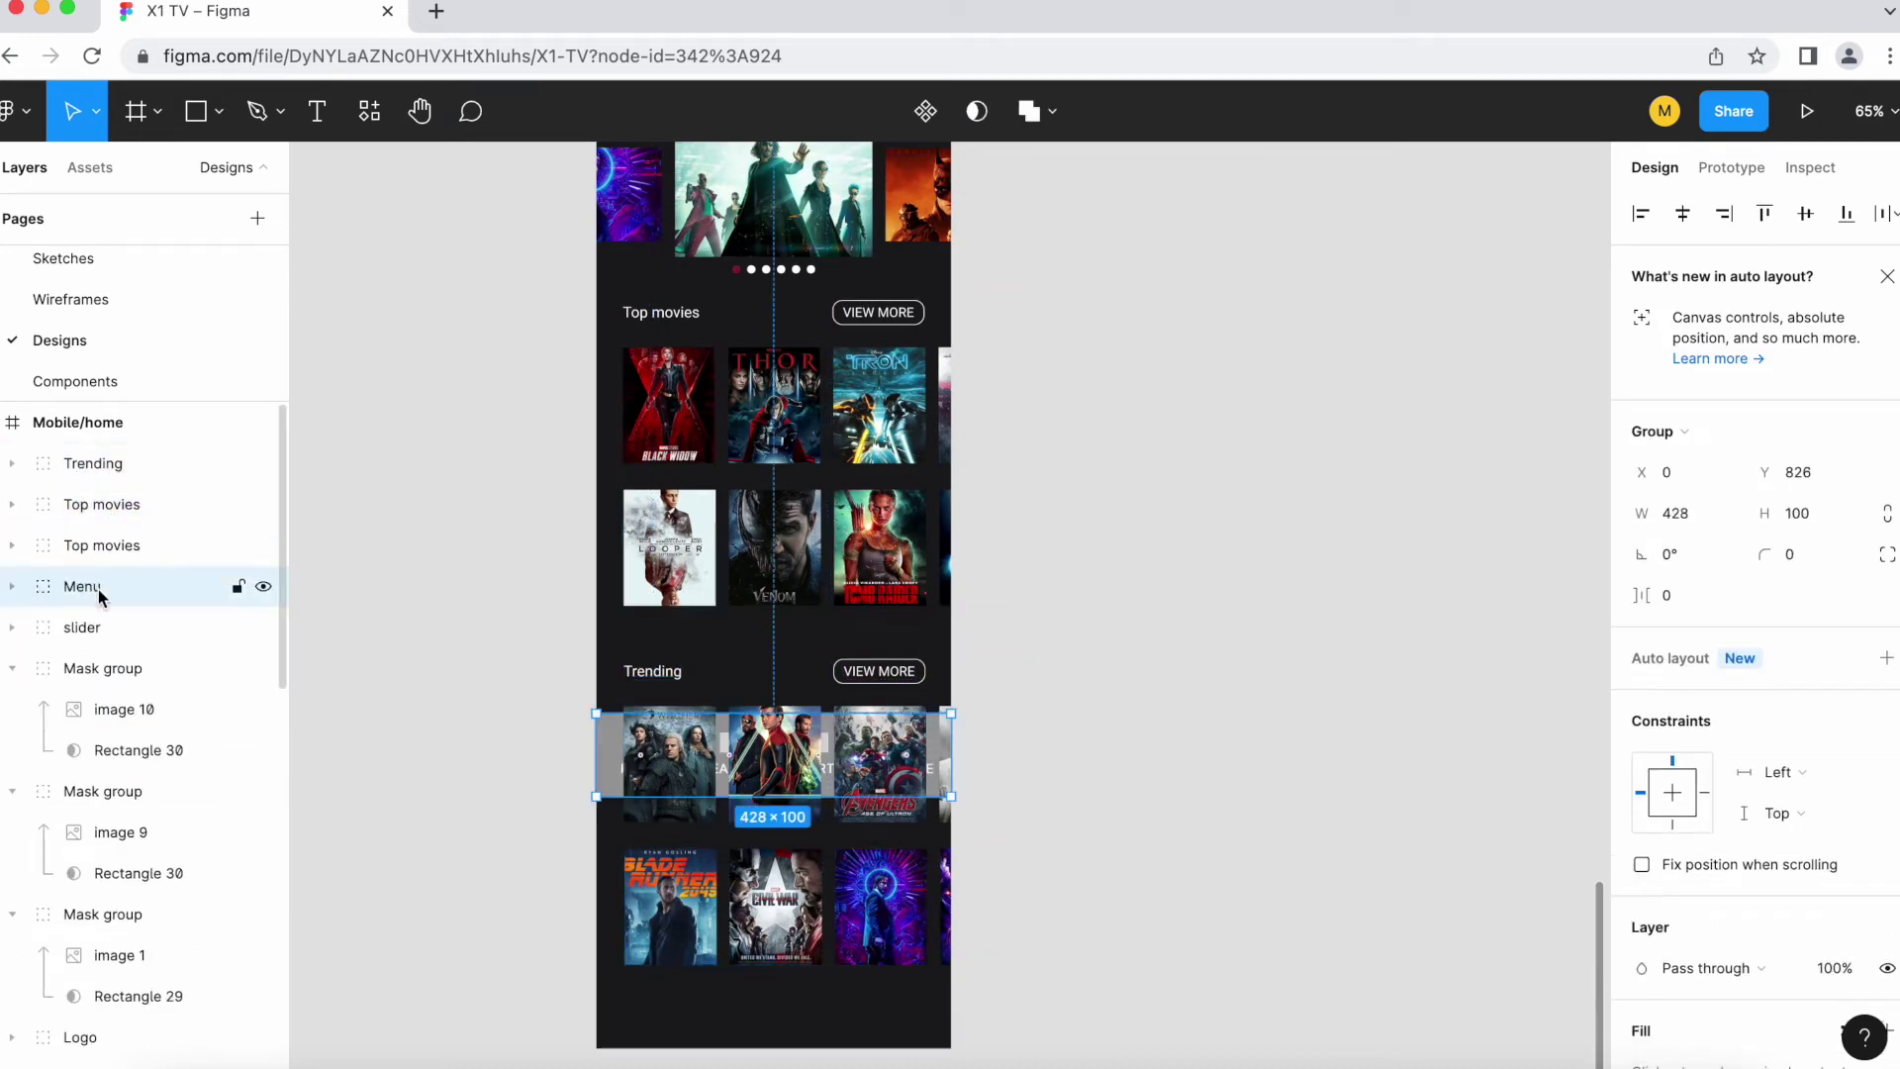
pyautogui.moveTo(98, 587); pyautogui.dragTo(98, 457)
pyautogui.scroll(-3, 564, 683)
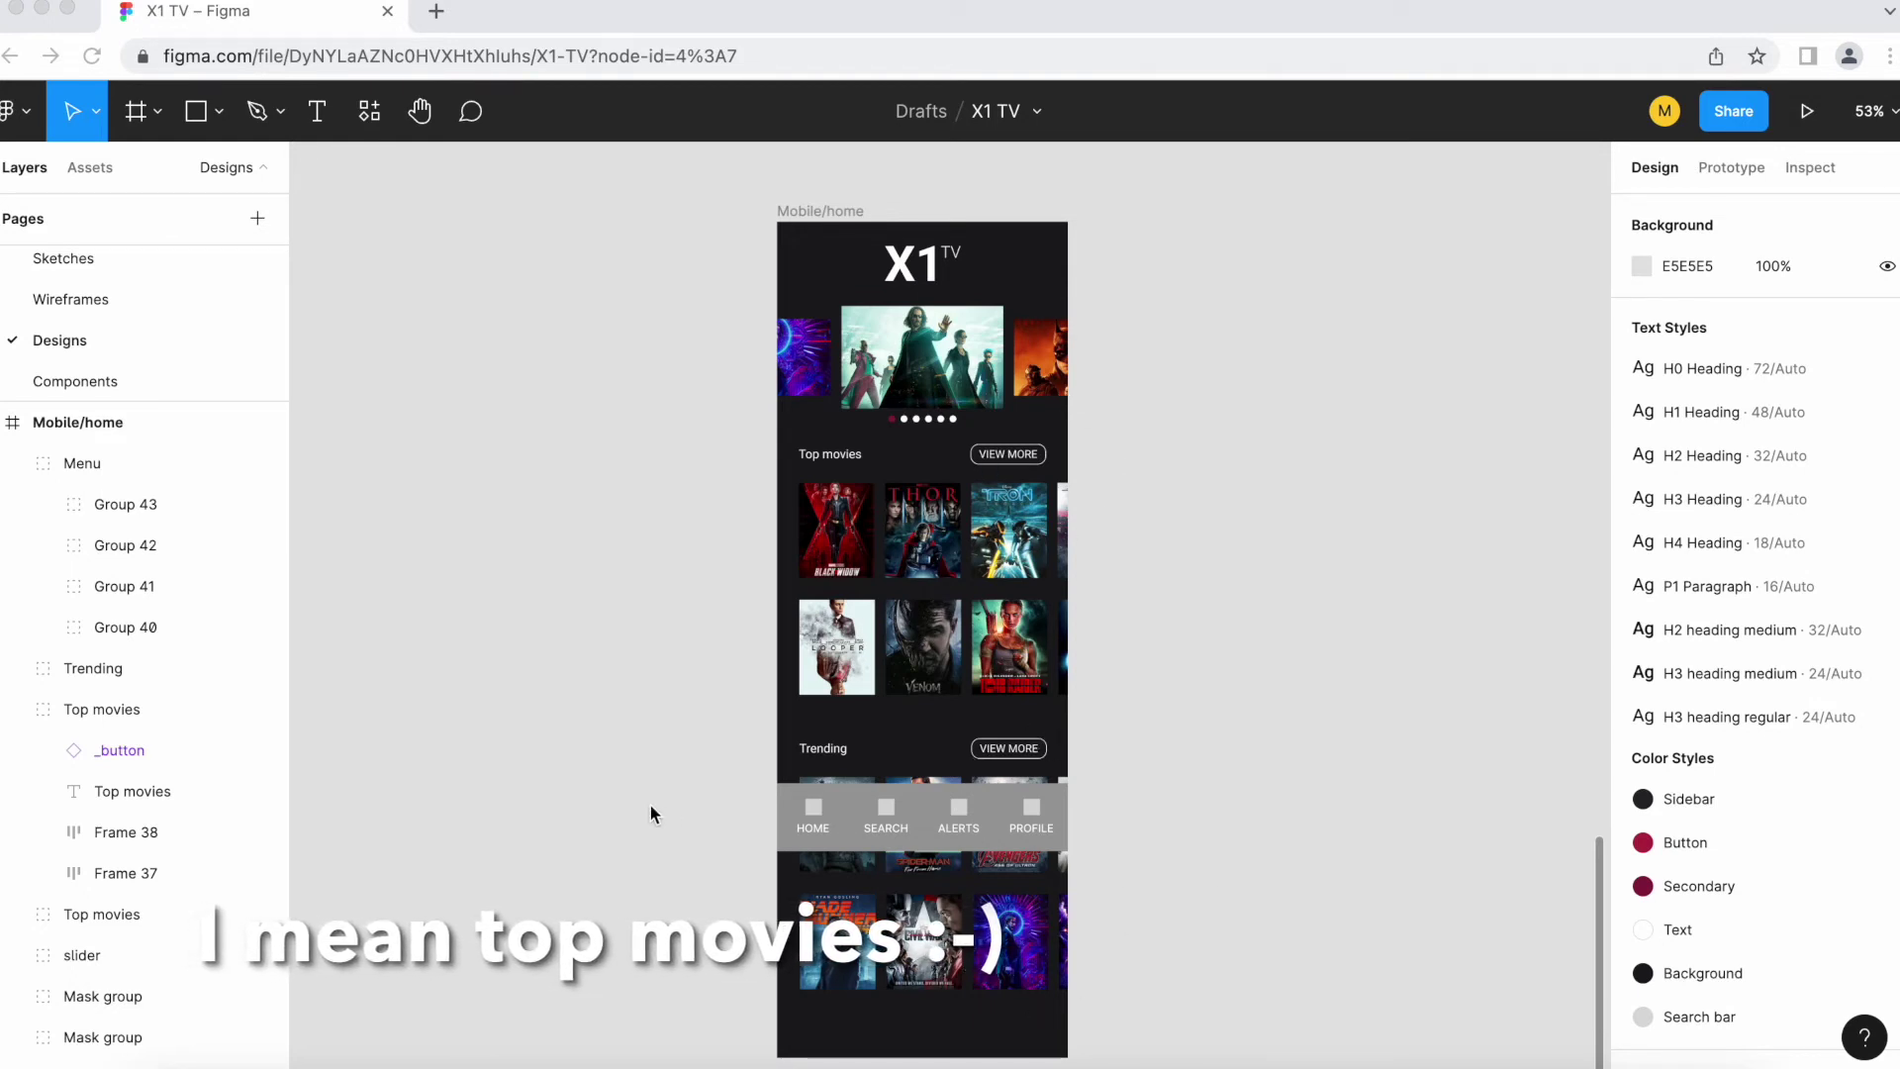
# Step: Zoom in on the Components page's VIEW MORE button variants and colour swatches, then return to Designs
pyautogui.click(111, 382)
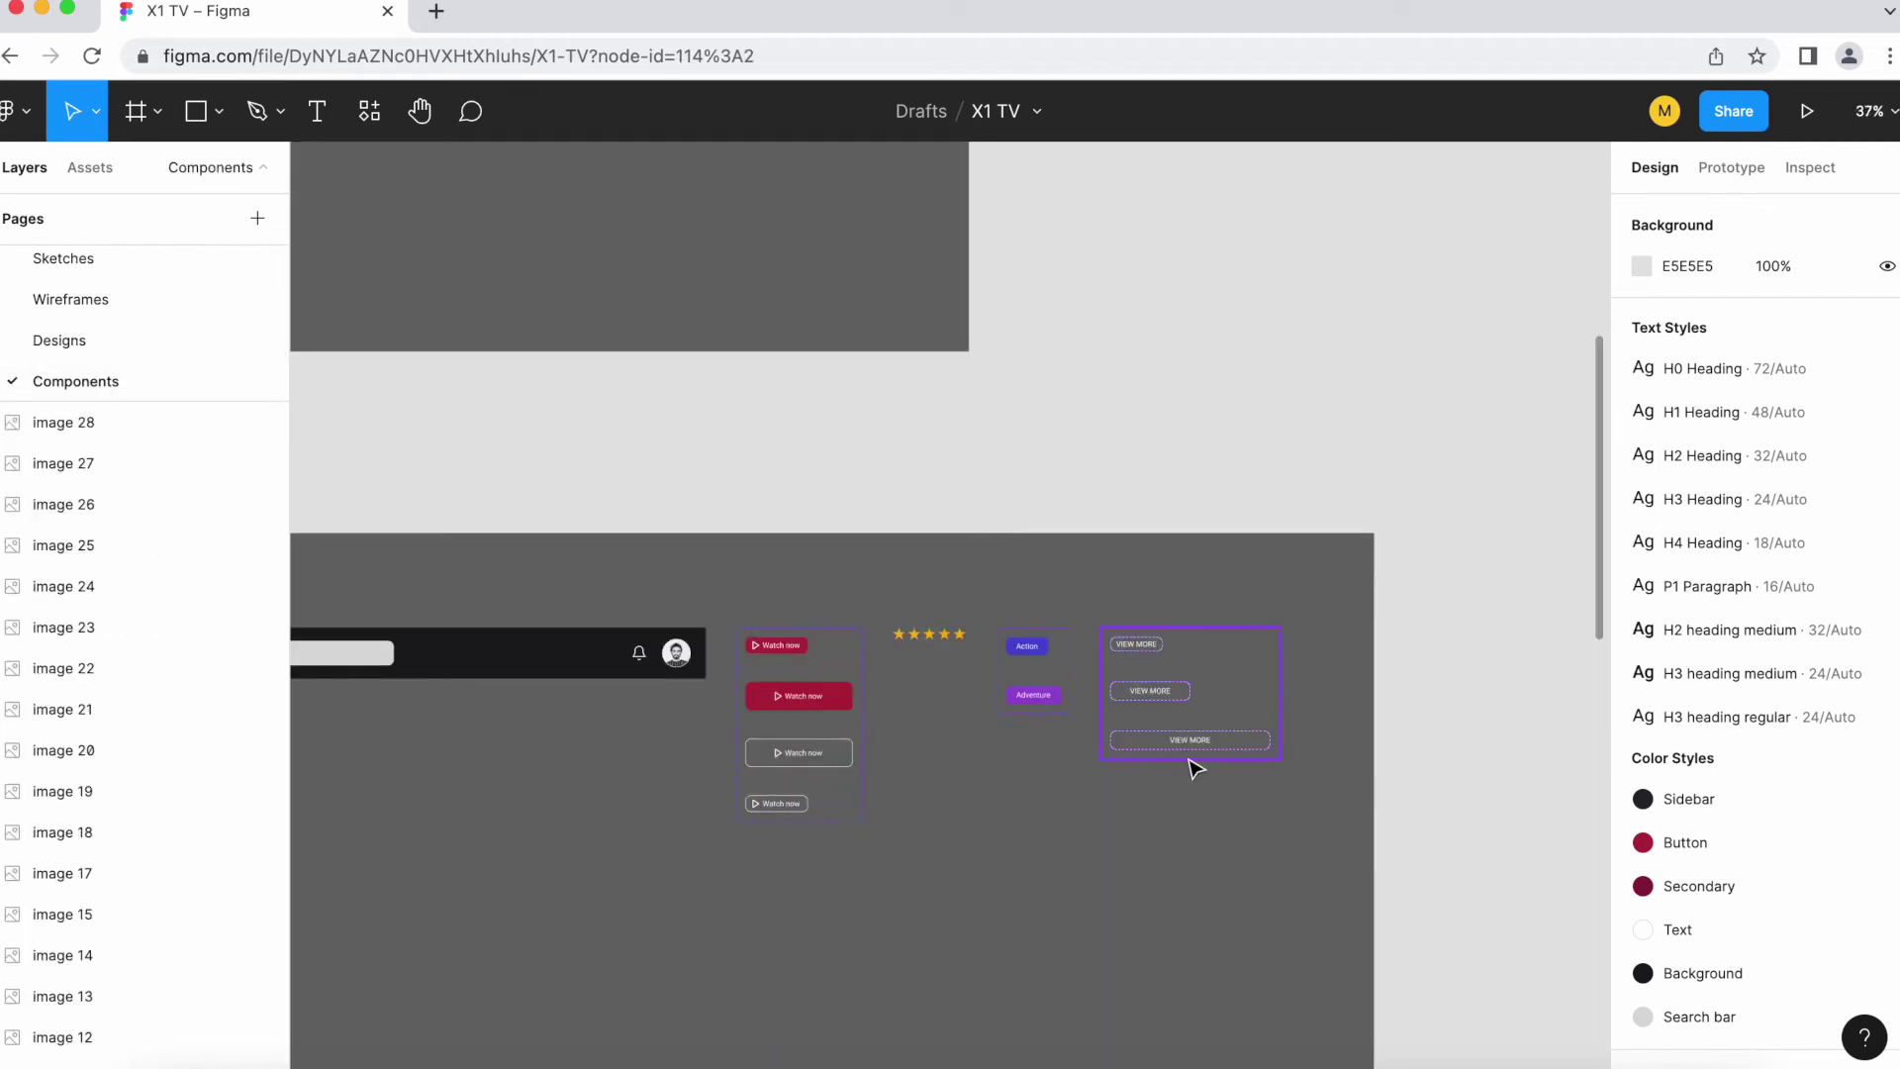
pyautogui.scroll(2, 1293, 721)
pyautogui.scroll(2, 1293, 721)
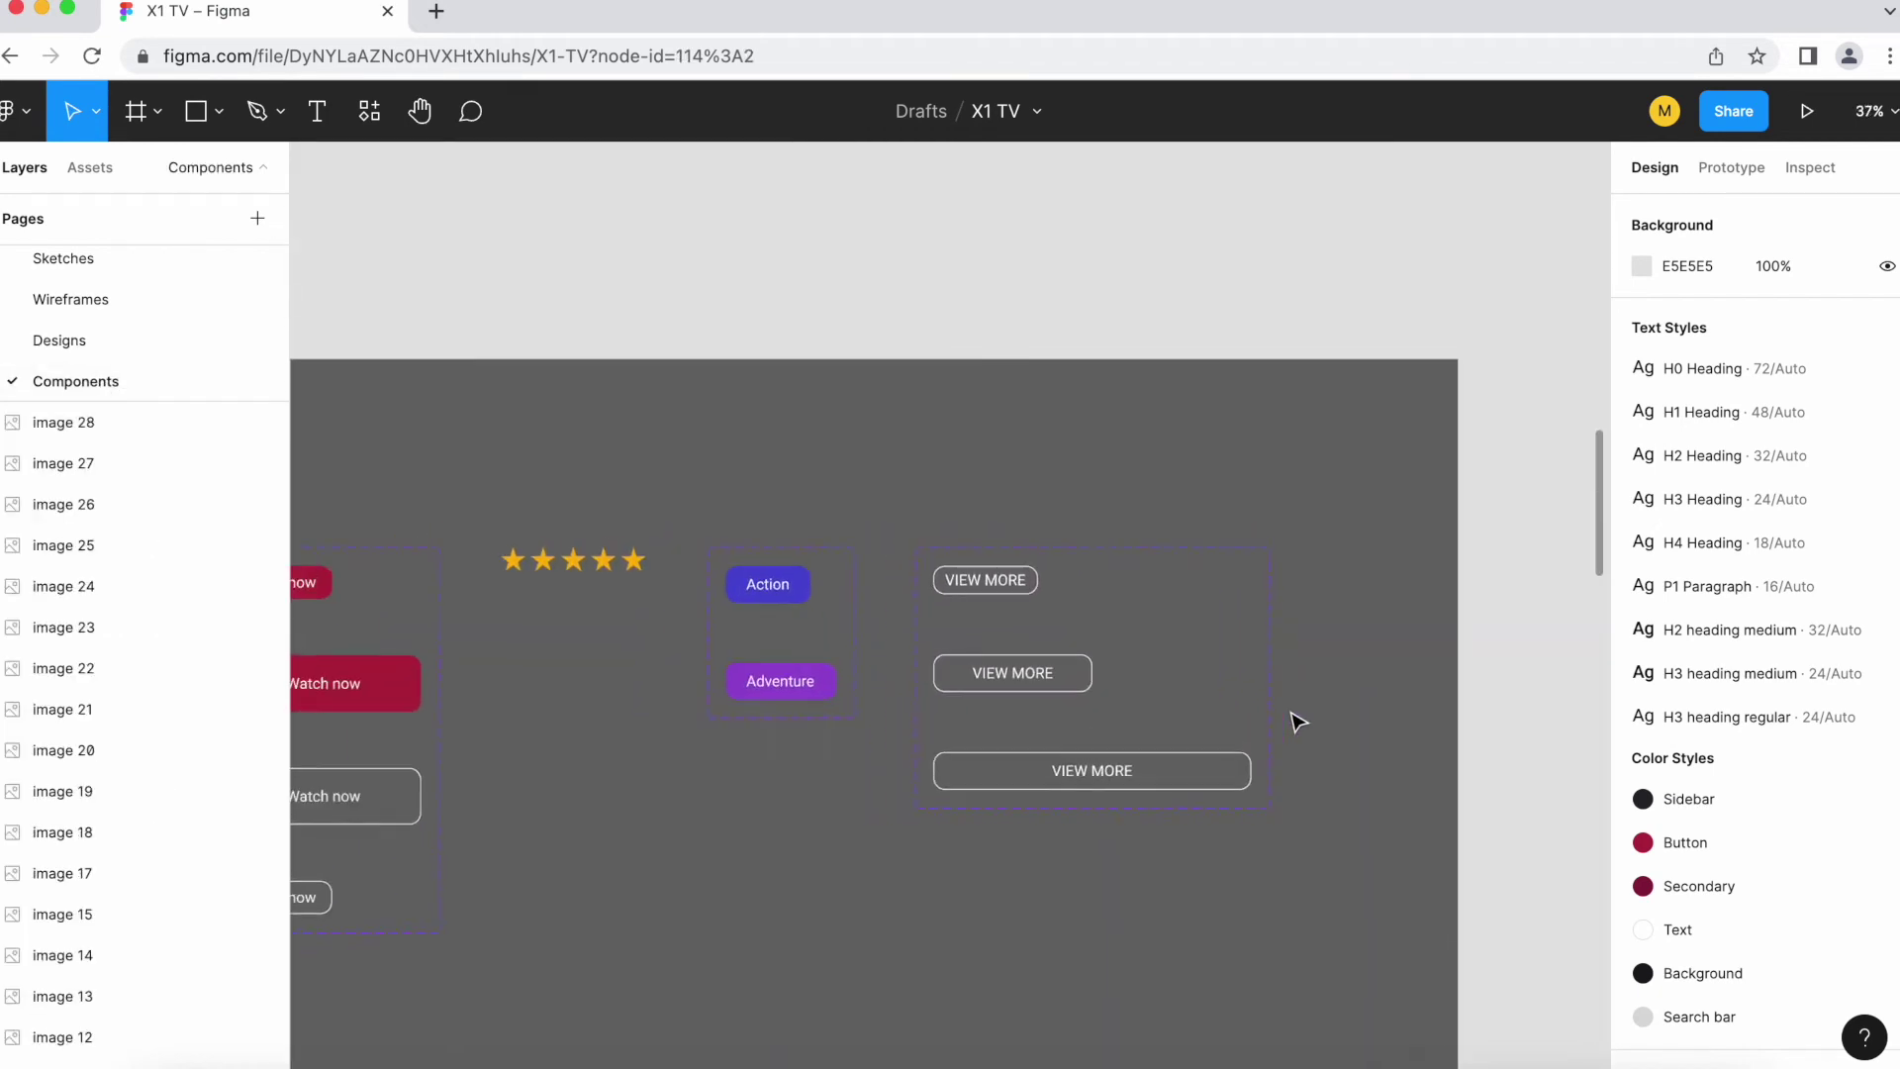
pyautogui.scroll(2, 1297, 721)
pyautogui.scroll(1, 1247, 721)
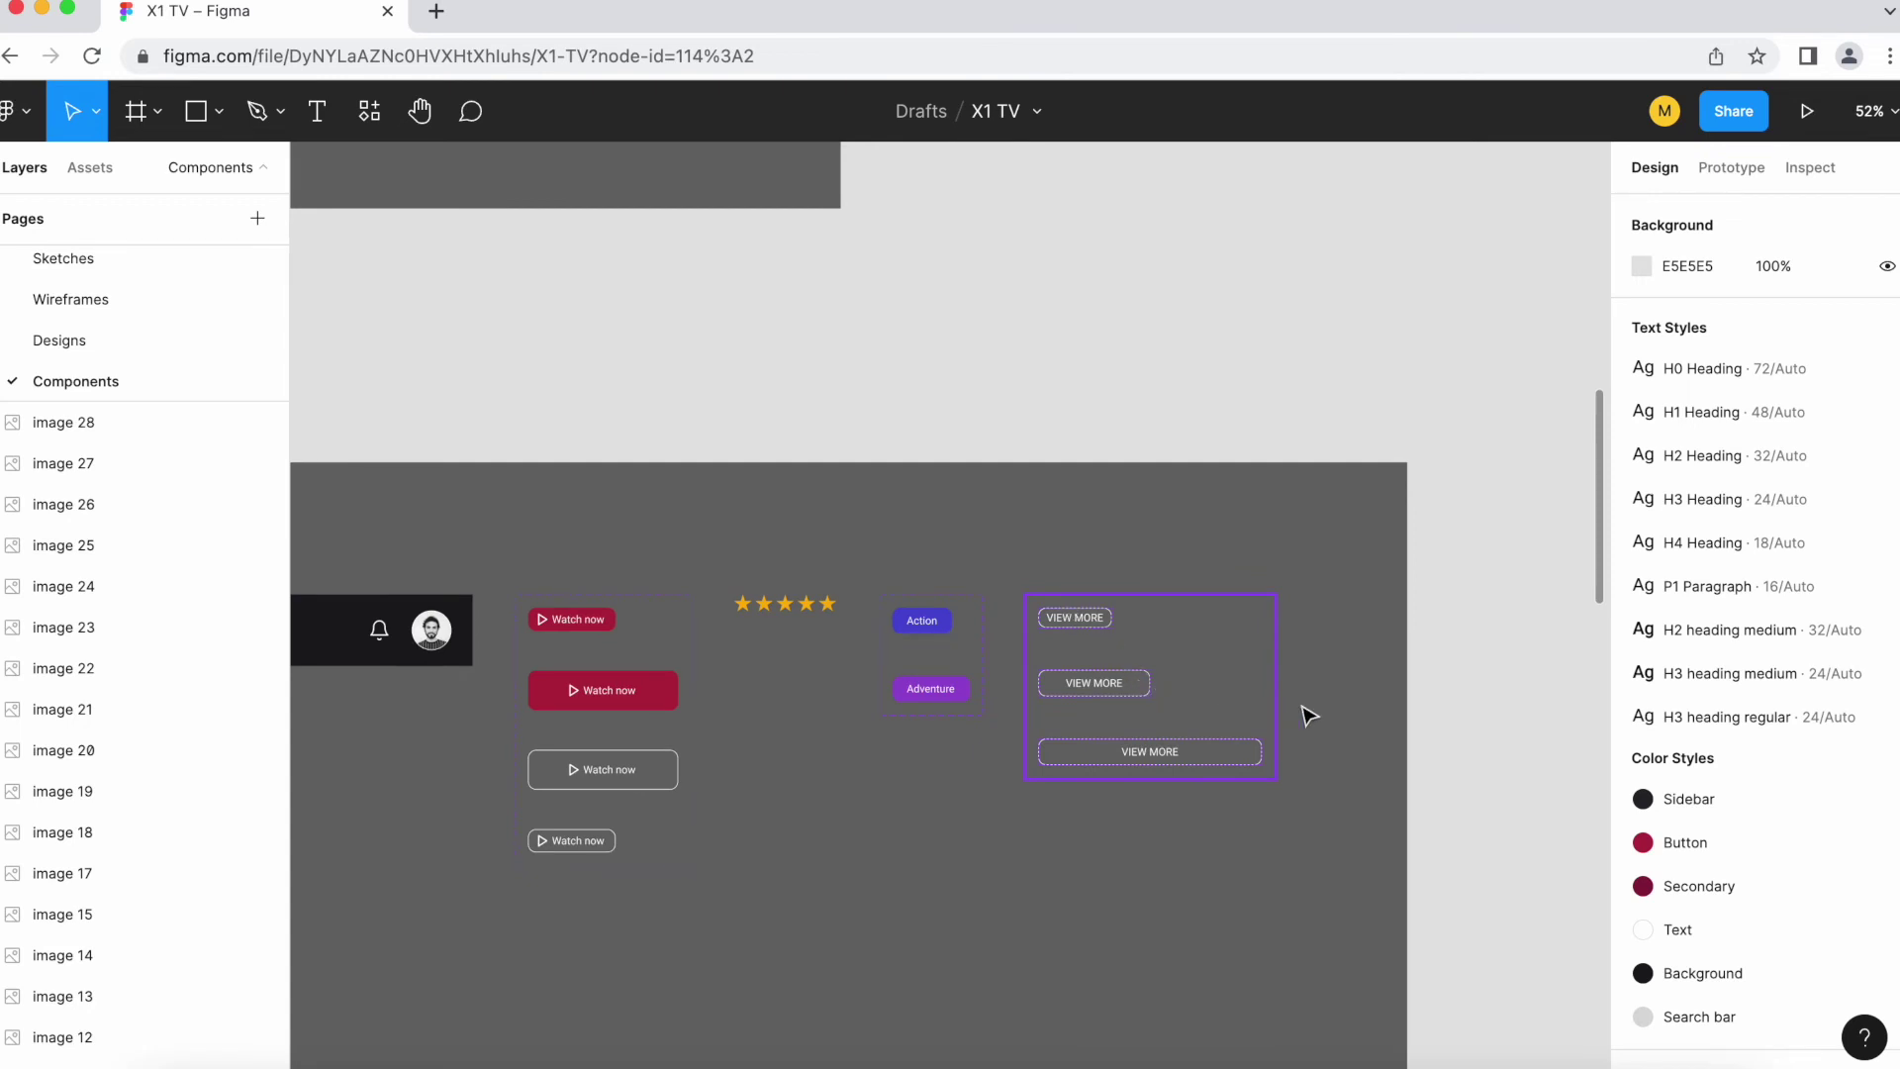
pyautogui.scroll(-5, 1472, 645)
pyautogui.scroll(1, 1471, 645)
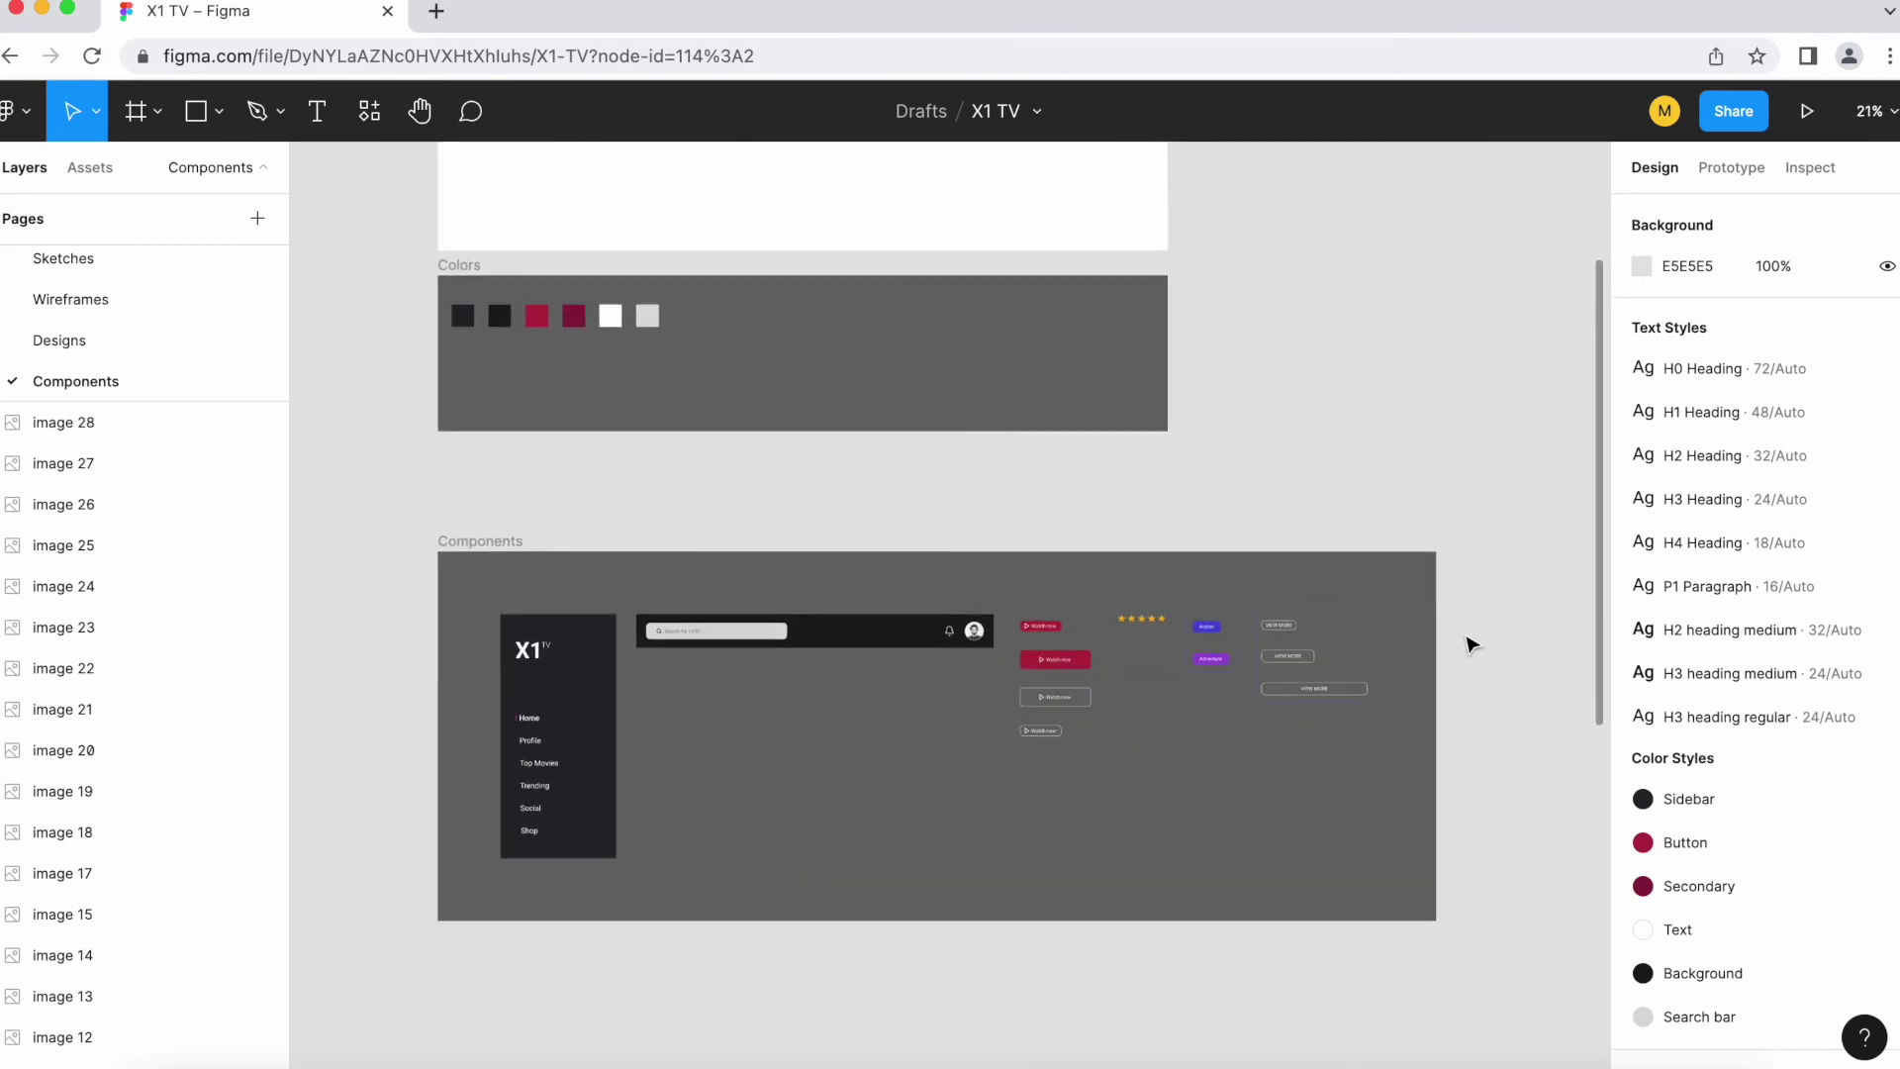
pyautogui.click(82, 338)
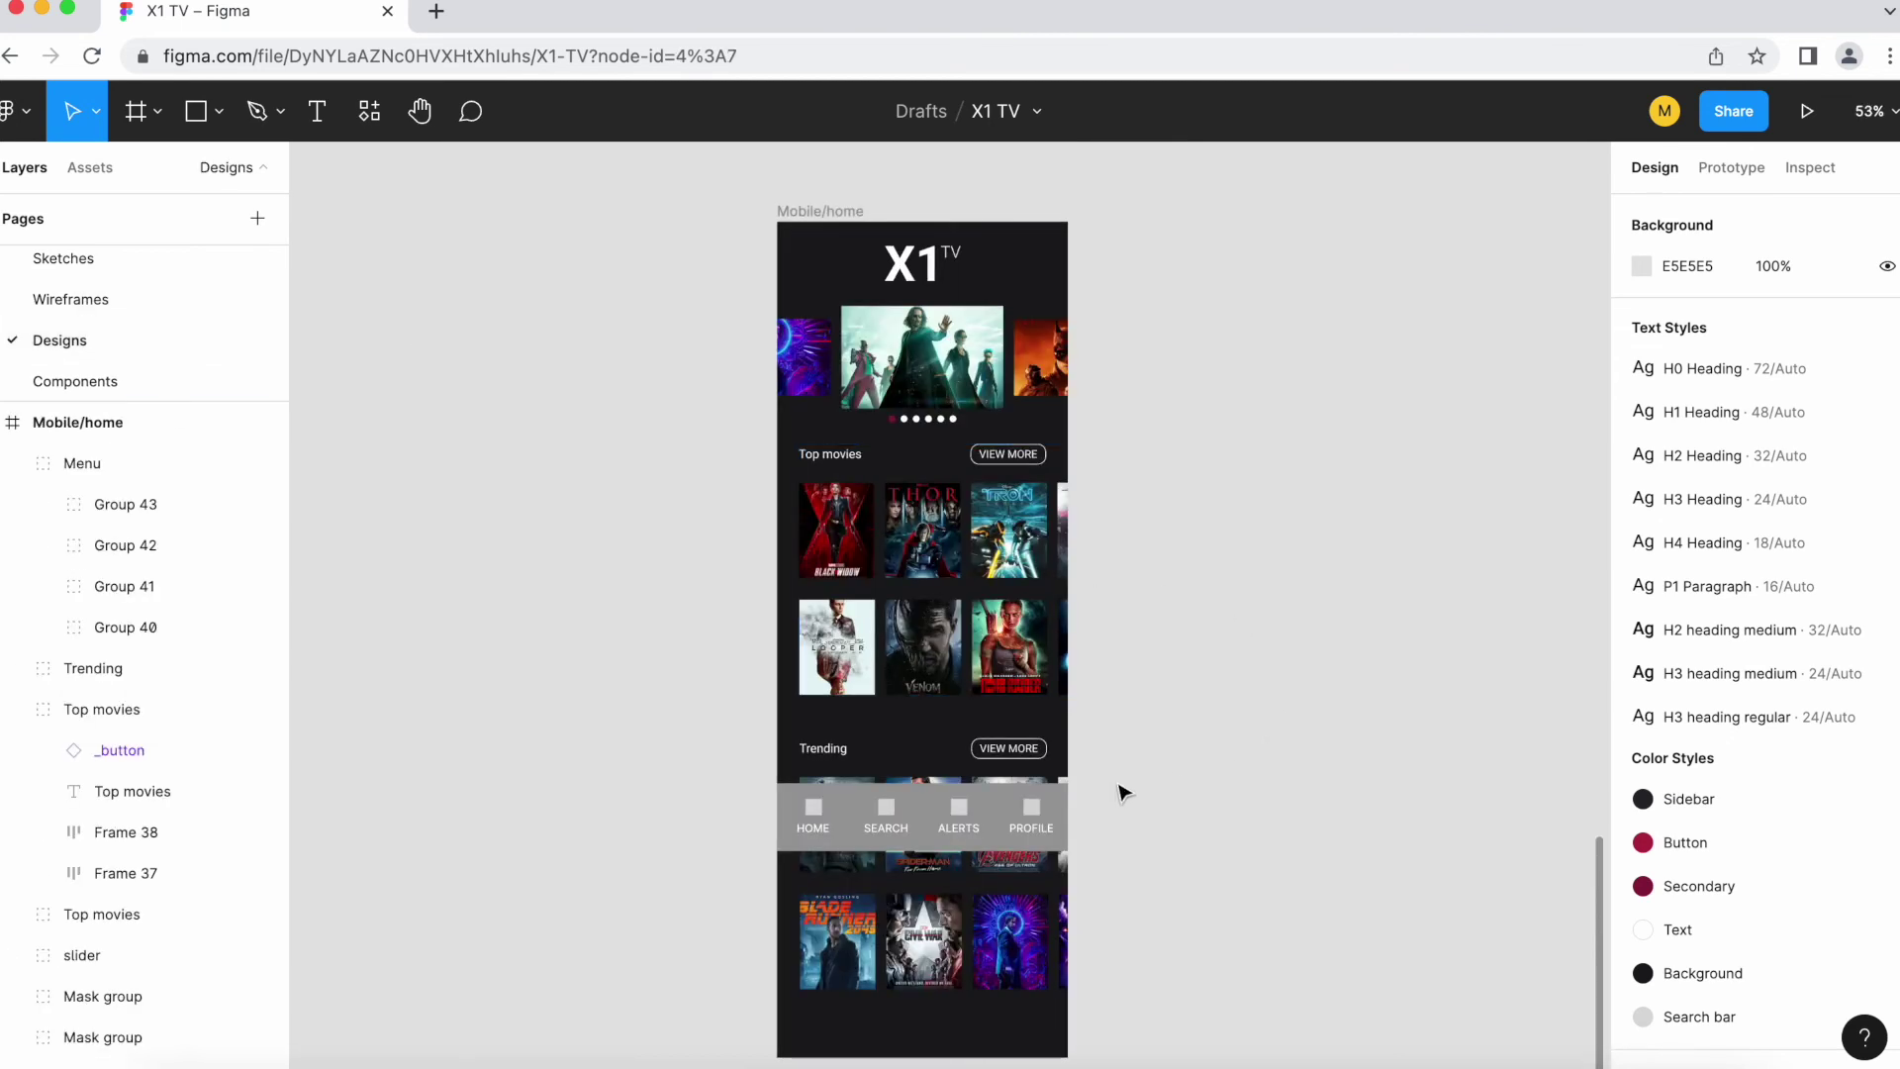
# Step: Select the bottom menu group on the mobile home screen, then deselect it
pyautogui.click(1054, 816)
pyautogui.click(1178, 841)
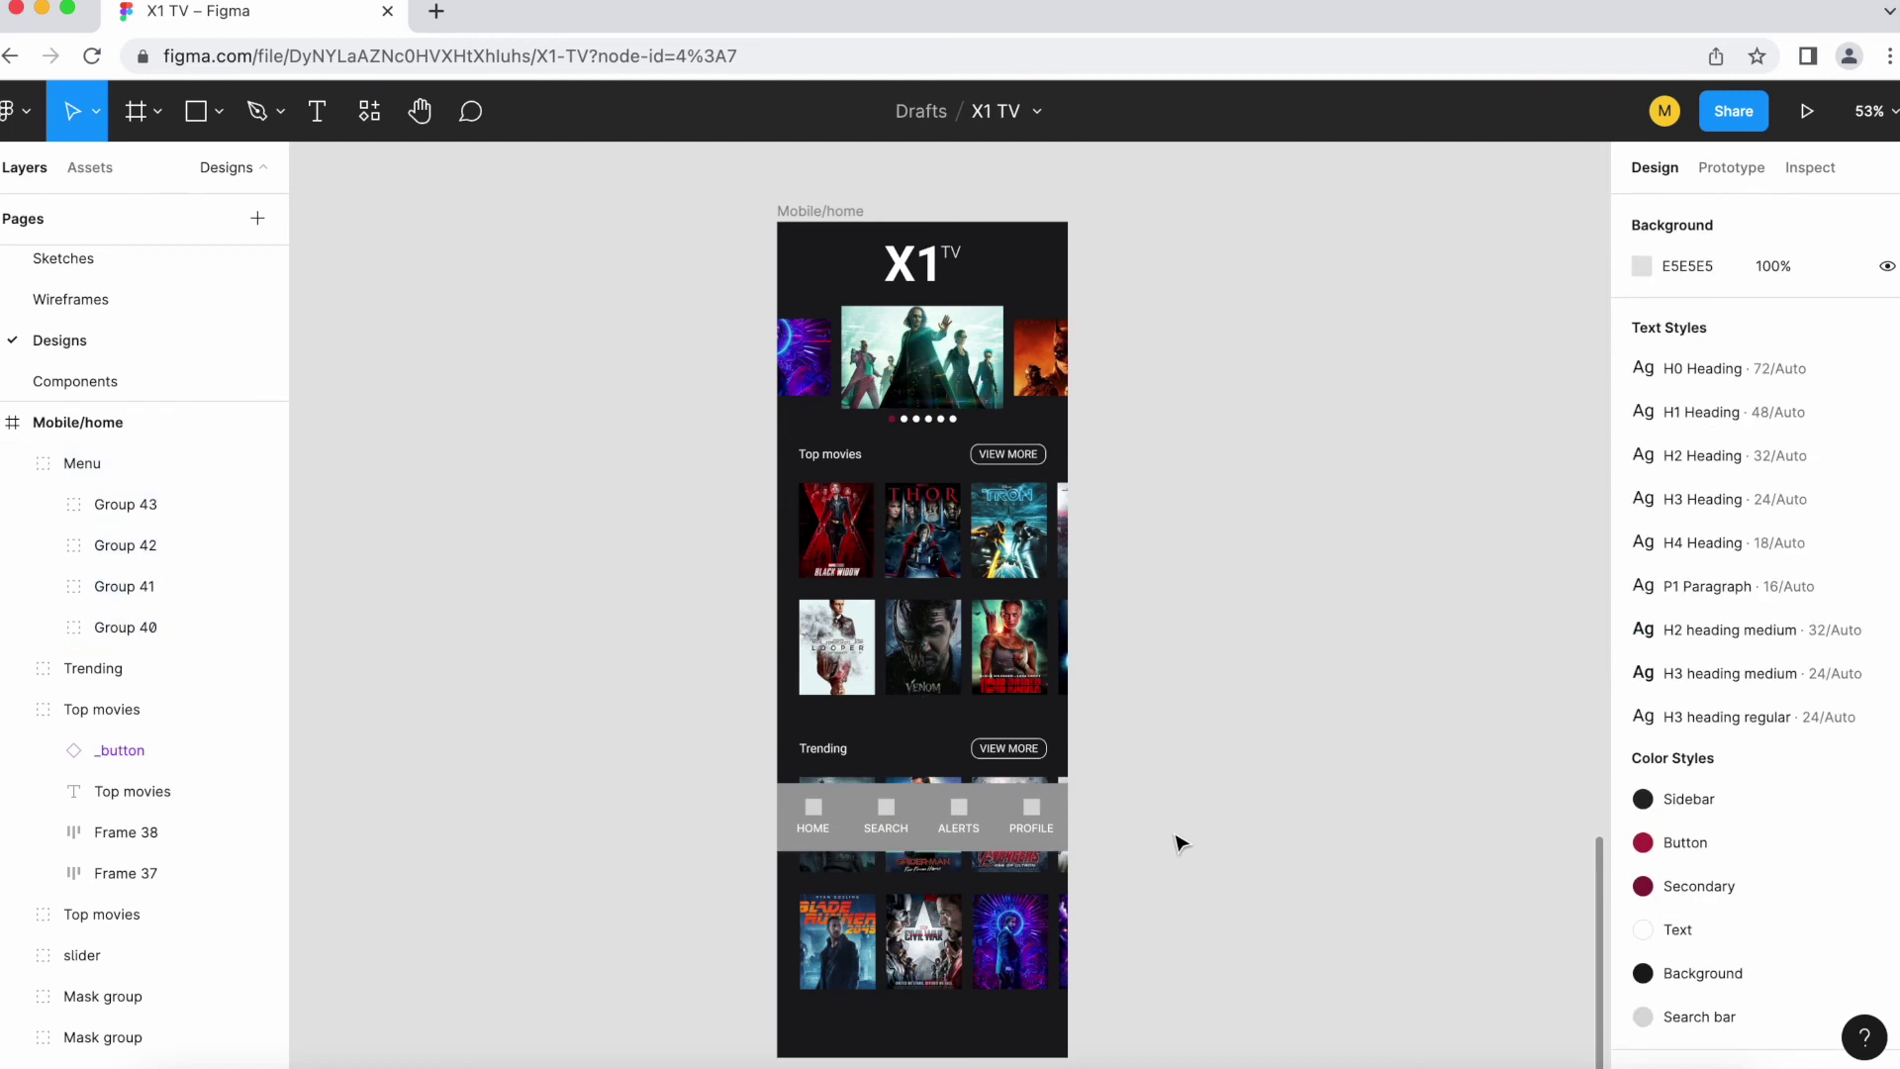